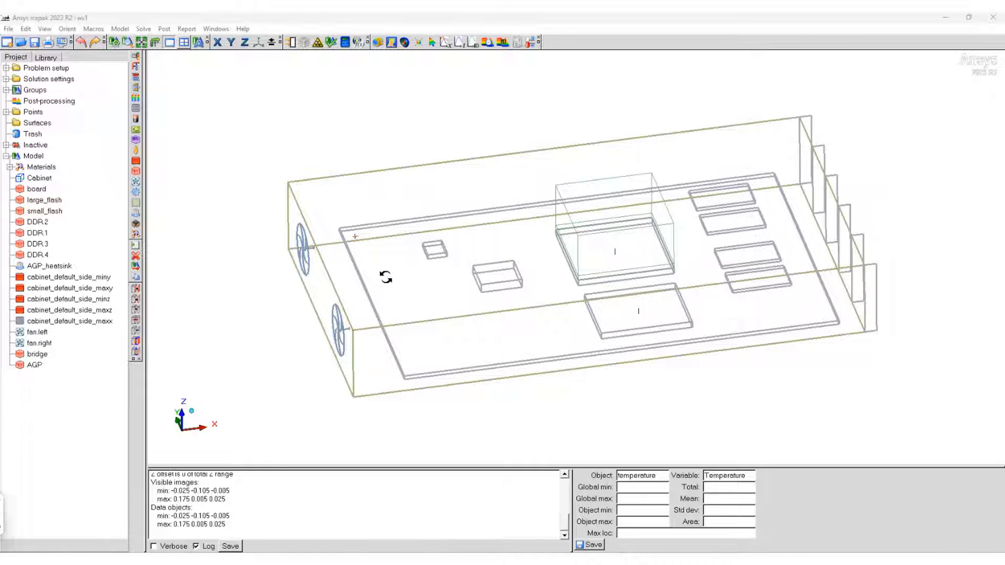
Step: In the display preferences, set the color legend data format to Float
click(26, 30)
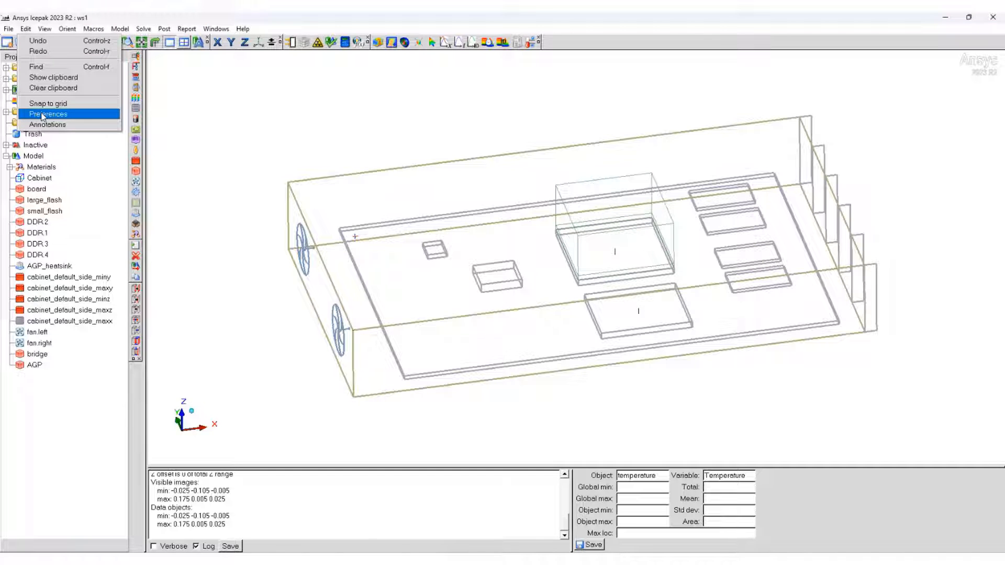
click(43, 115)
drag(757, 240, 296, 180)
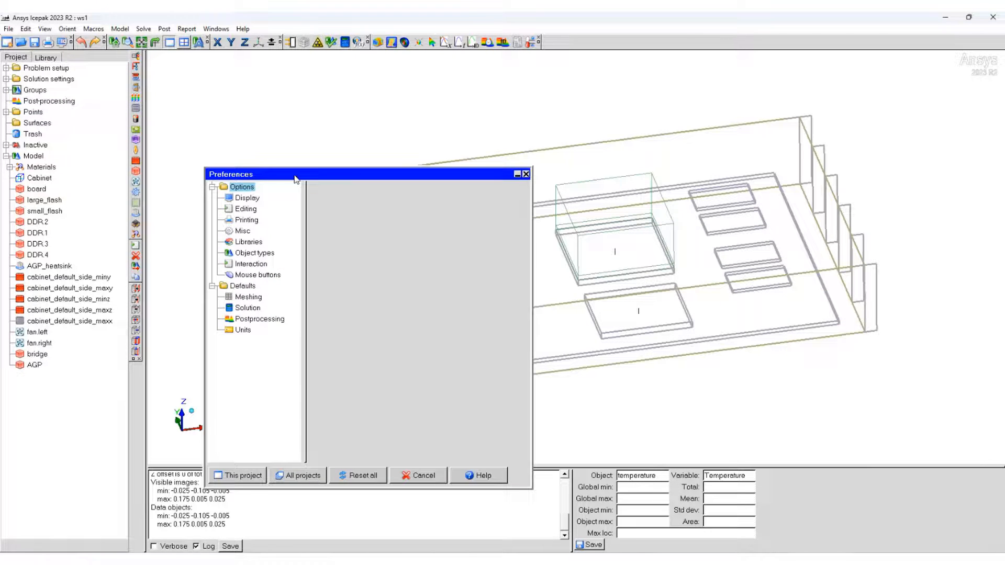
click(241, 199)
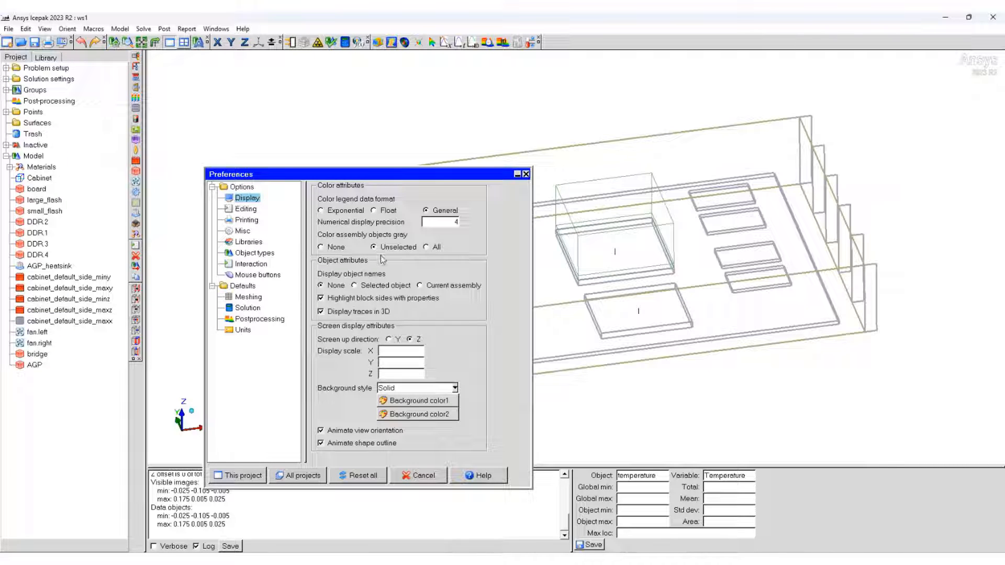
click(376, 211)
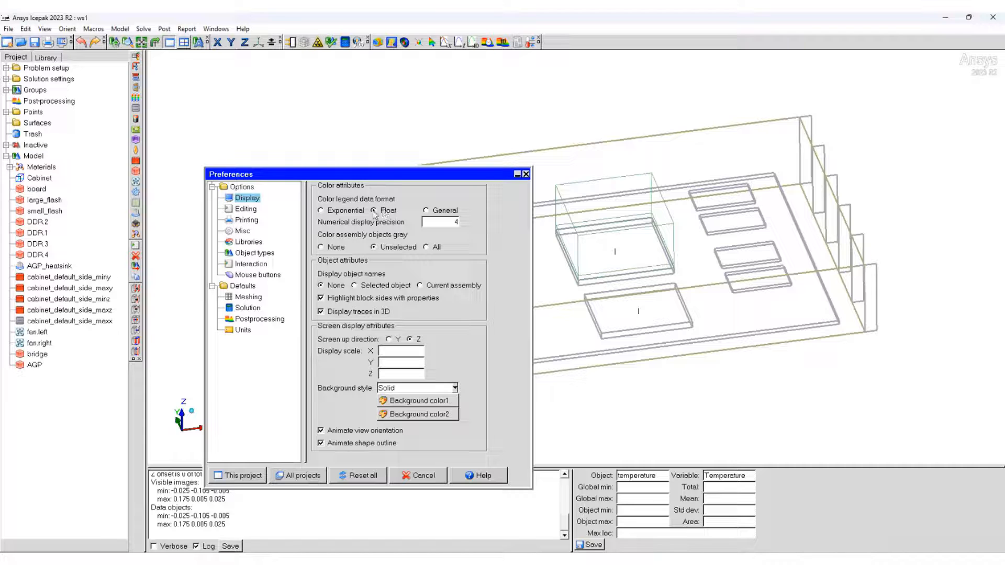
drag(451, 223, 461, 224)
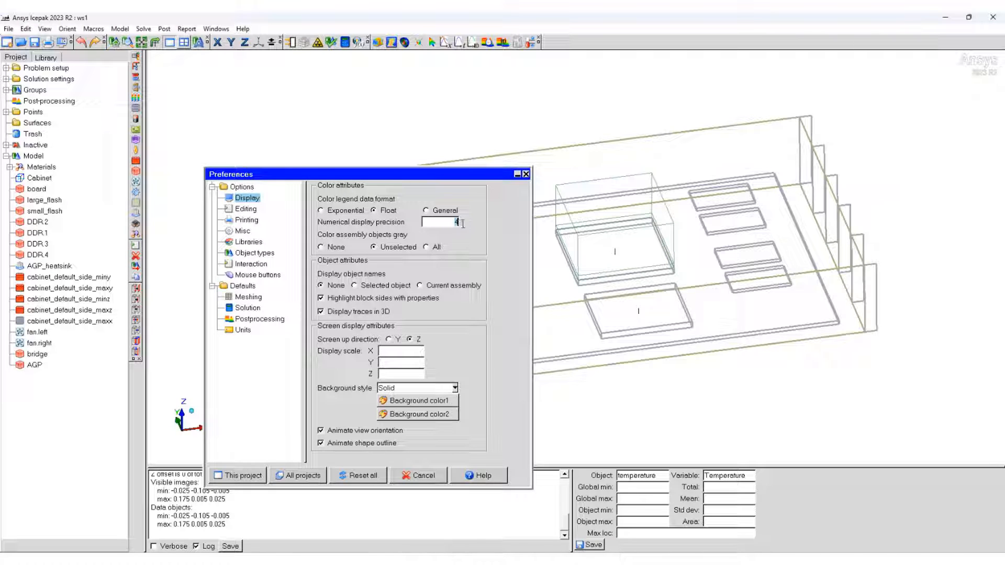
text(2)
Step: Change the first background color to light gray (192, 192, 192)
click(439, 401)
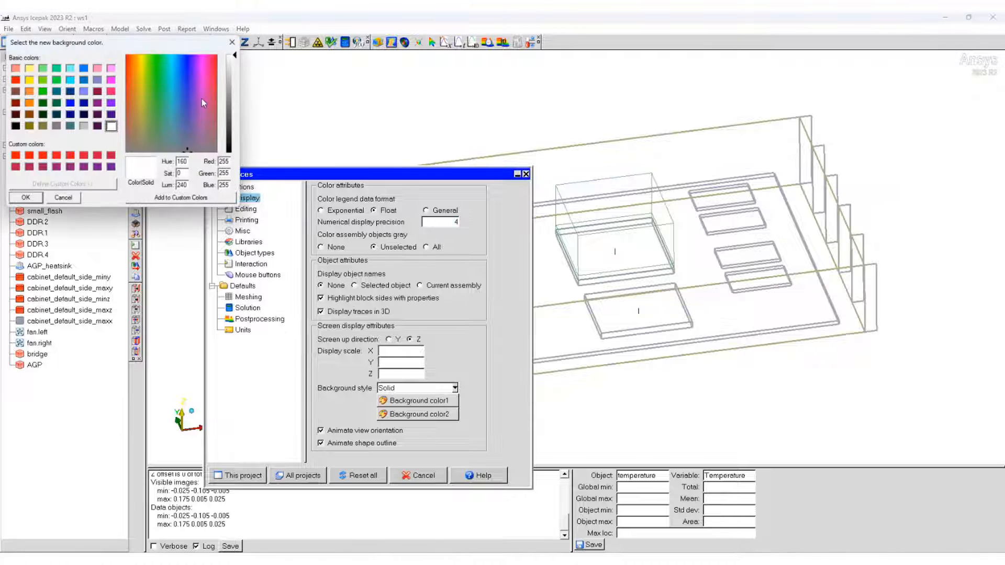
drag(200, 49, 377, 139)
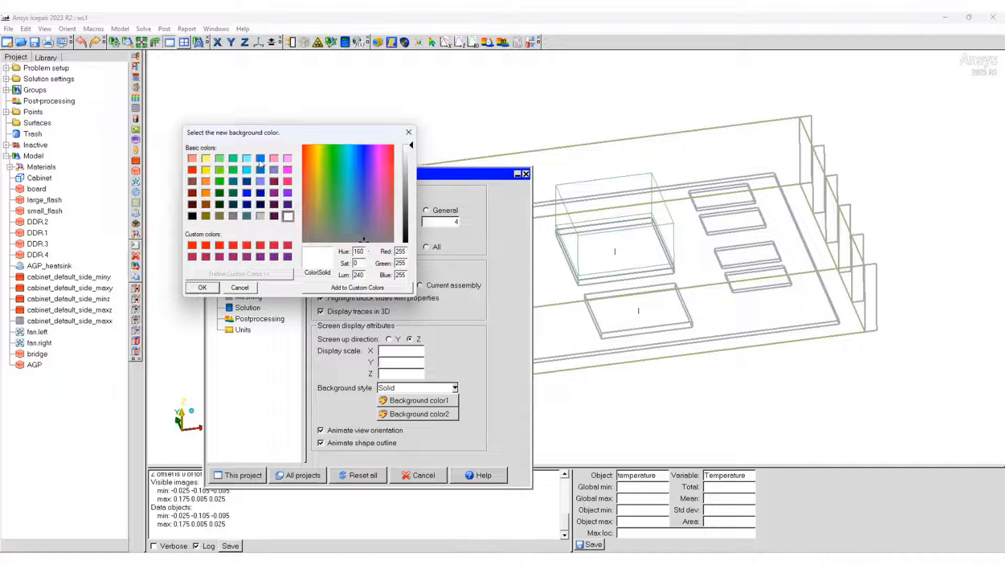
click(260, 216)
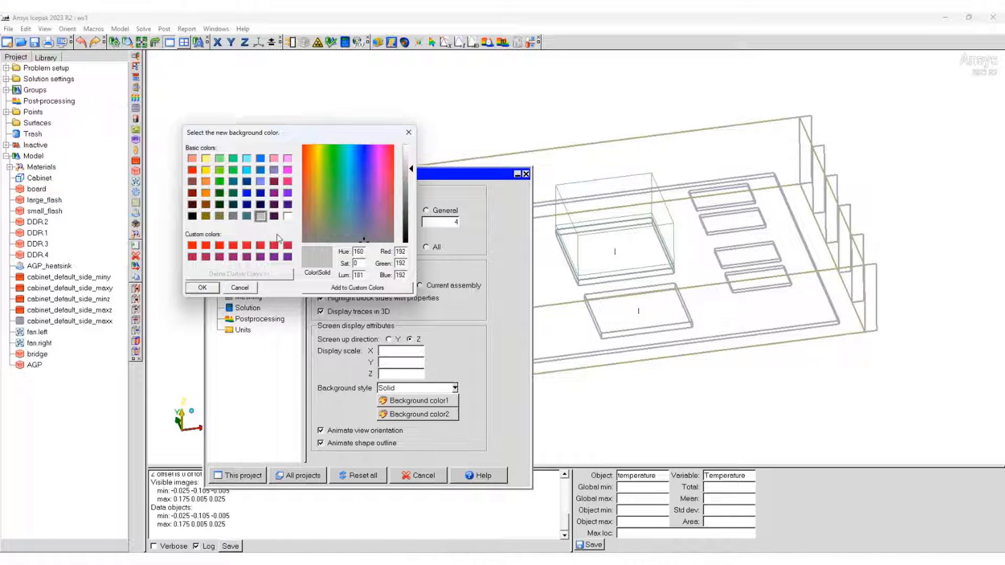
click(204, 288)
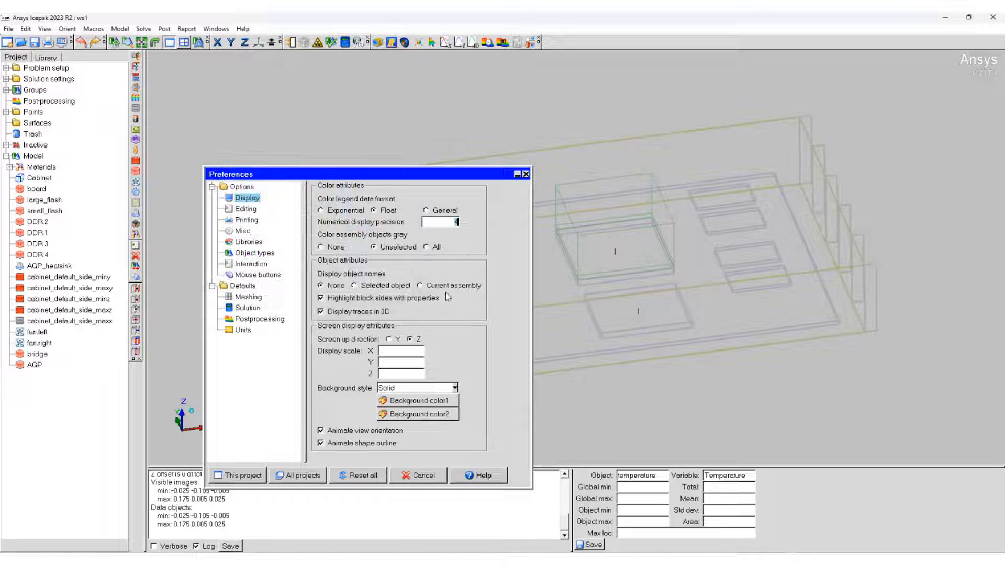
Step: Set the first background color back to white and apply the preferences to this project only
click(425, 401)
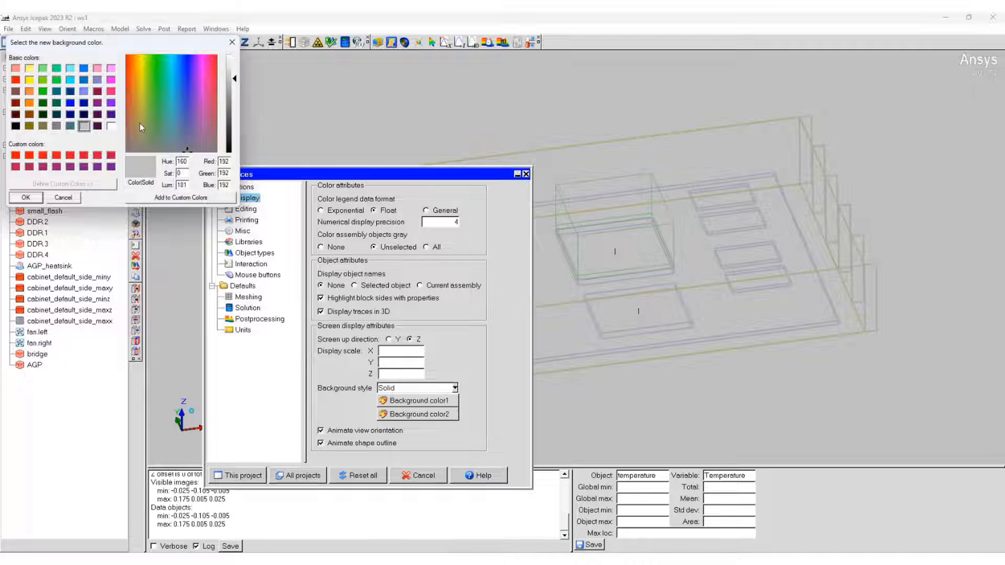
click(111, 126)
click(26, 199)
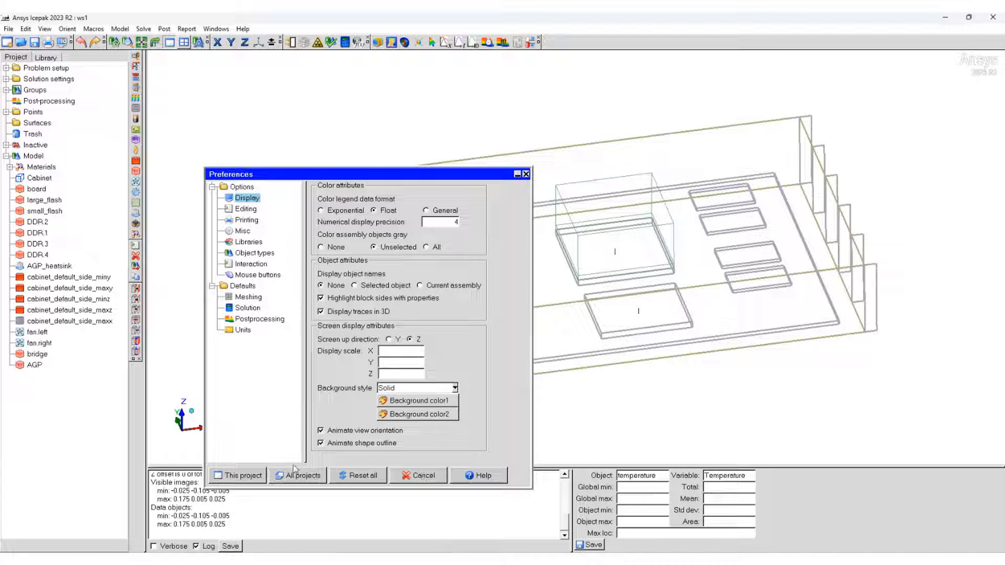
click(238, 476)
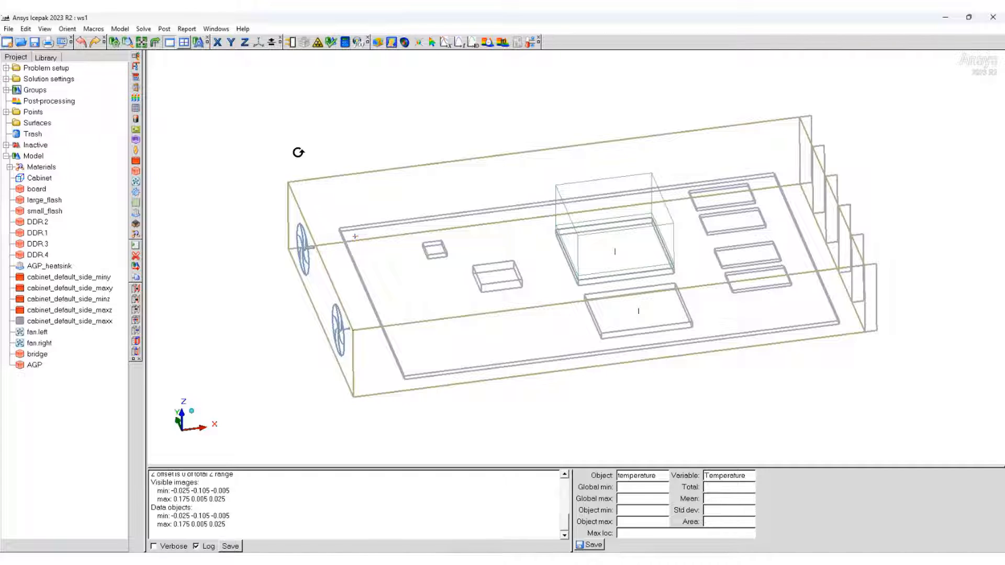
Step: In the object type preferences, set the cabinet's line width to 5 and its color to black, applying them to this project
click(26, 28)
click(47, 108)
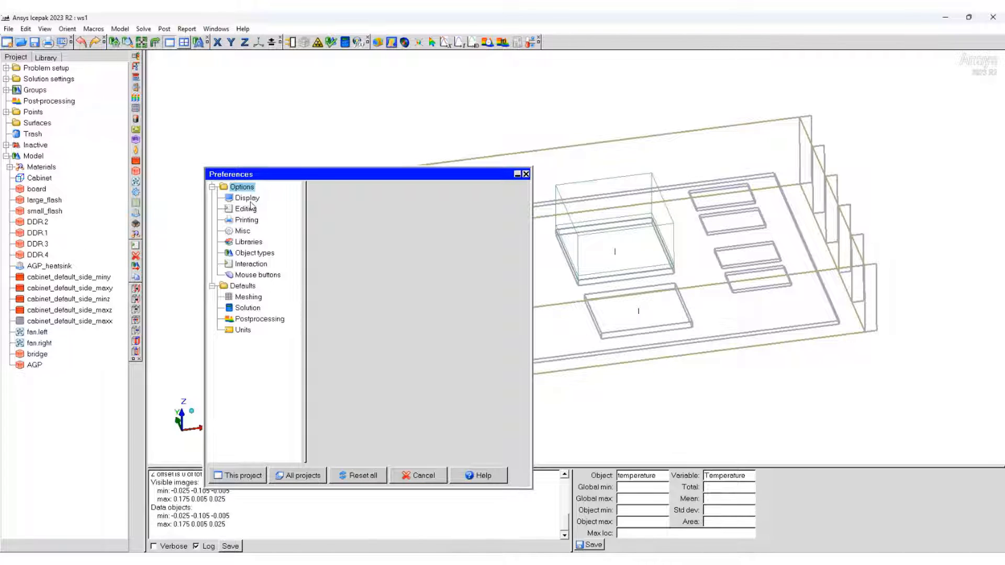
click(244, 254)
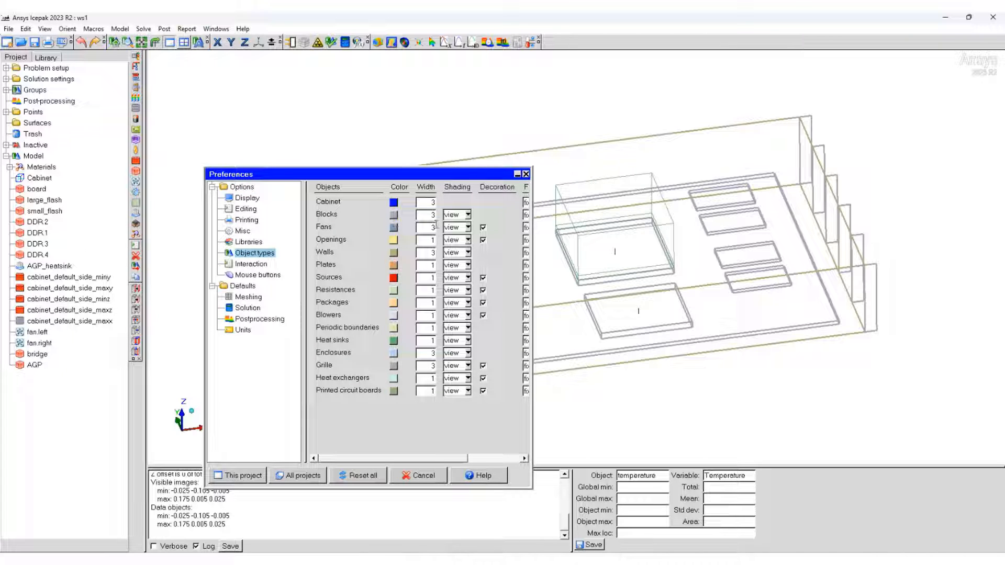
double_click(432, 202)
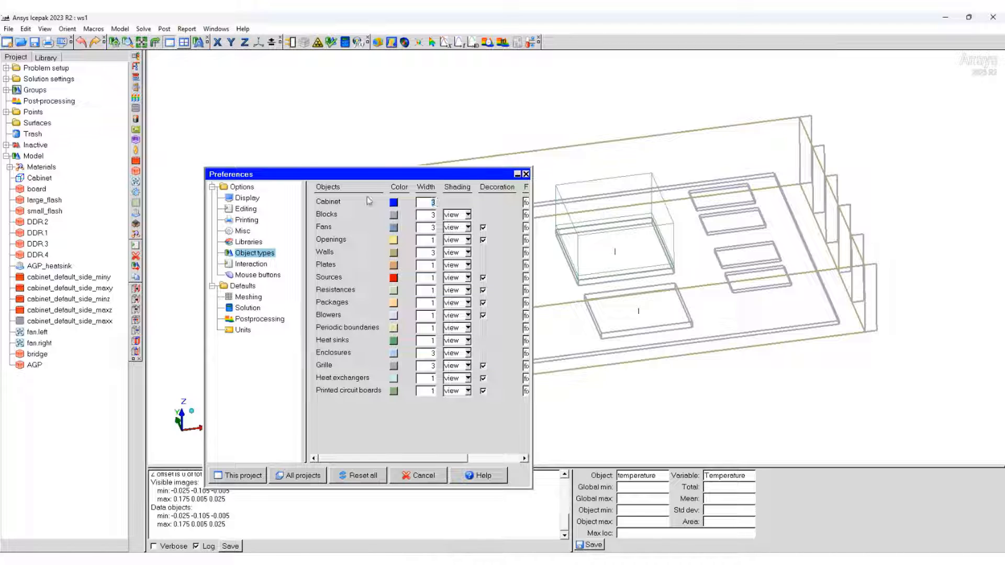
text(5)
click(427, 215)
drag(360, 174, 254, 160)
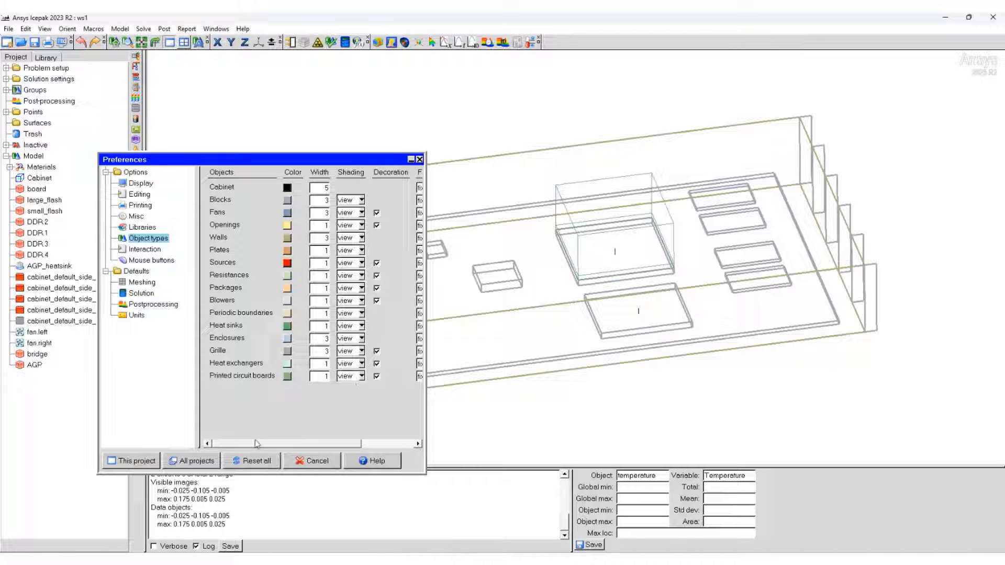
click(141, 467)
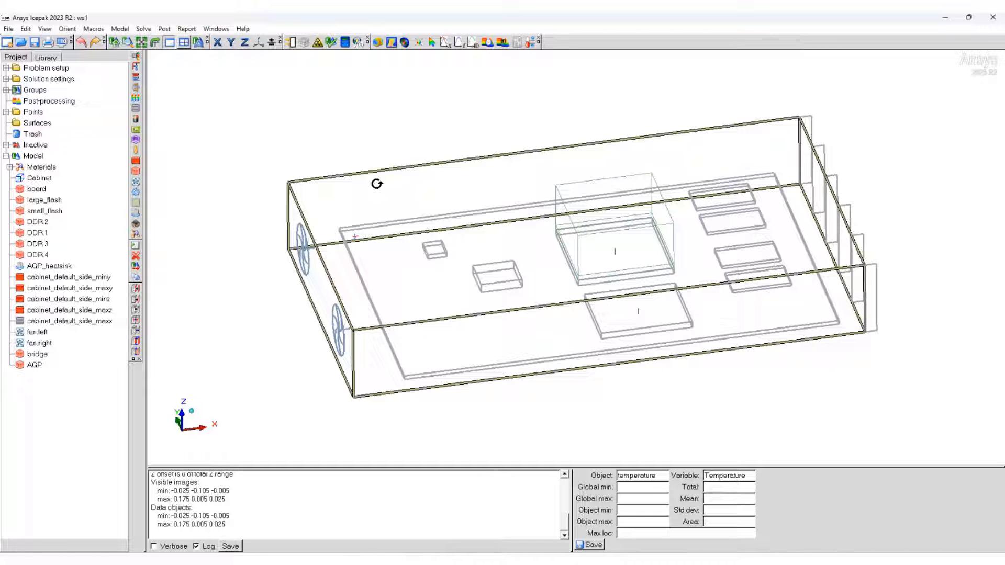
Step: In the global mesh settings, set the minimum elements in gap to 3 and the max size ratio to 2
click(303, 43)
drag(840, 197, 200, 103)
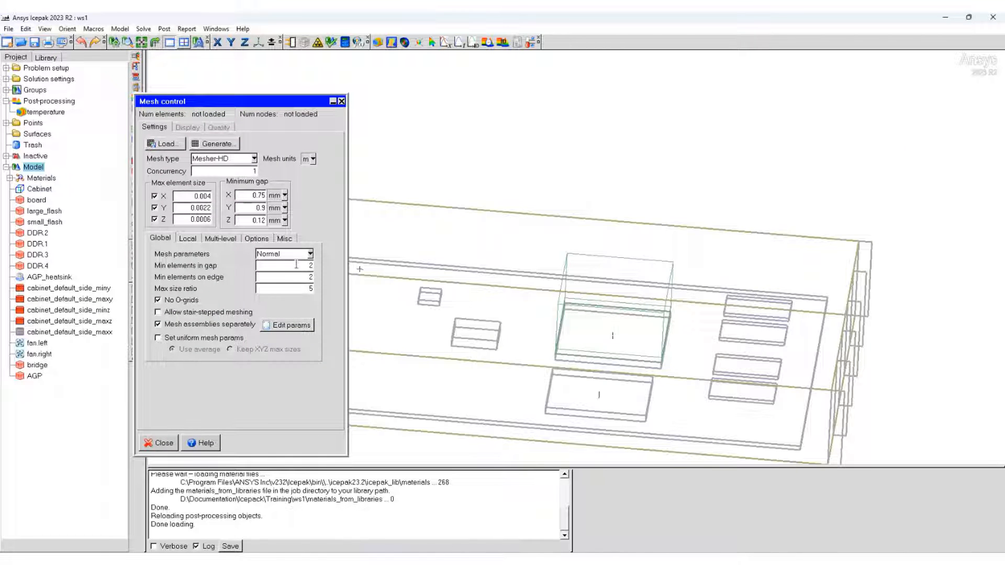
key(Tab)
key(Tab)
text(2)
Step: Set the max element size to X 0.01, Y 0.0055 and Z 0.0015 m, and generate the mesh
drag(187, 196, 231, 198)
text(0.01)
drag(186, 208, 239, 209)
text(0.0055)
drag(186, 219, 234, 220)
text(0.0015)
click(214, 143)
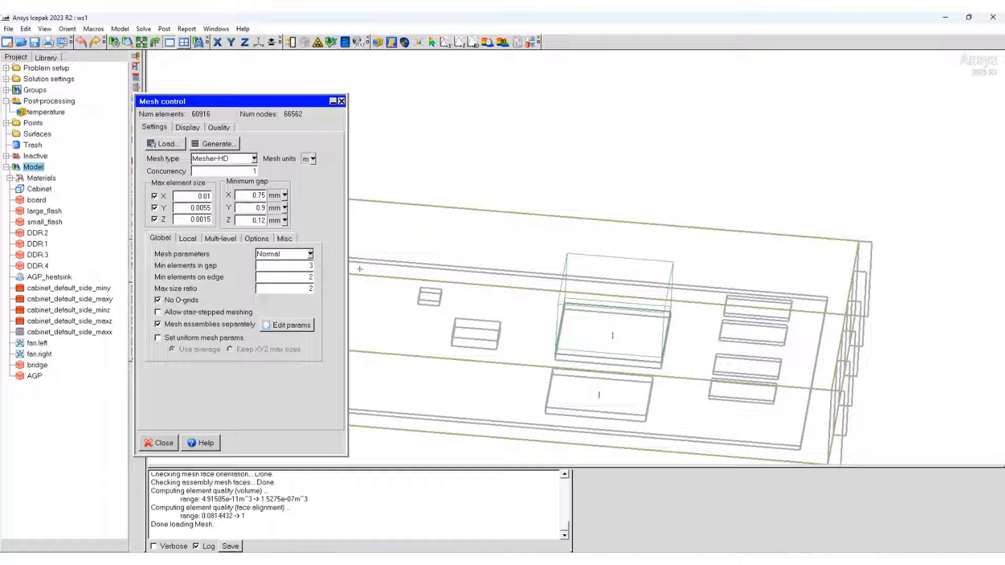
click(341, 101)
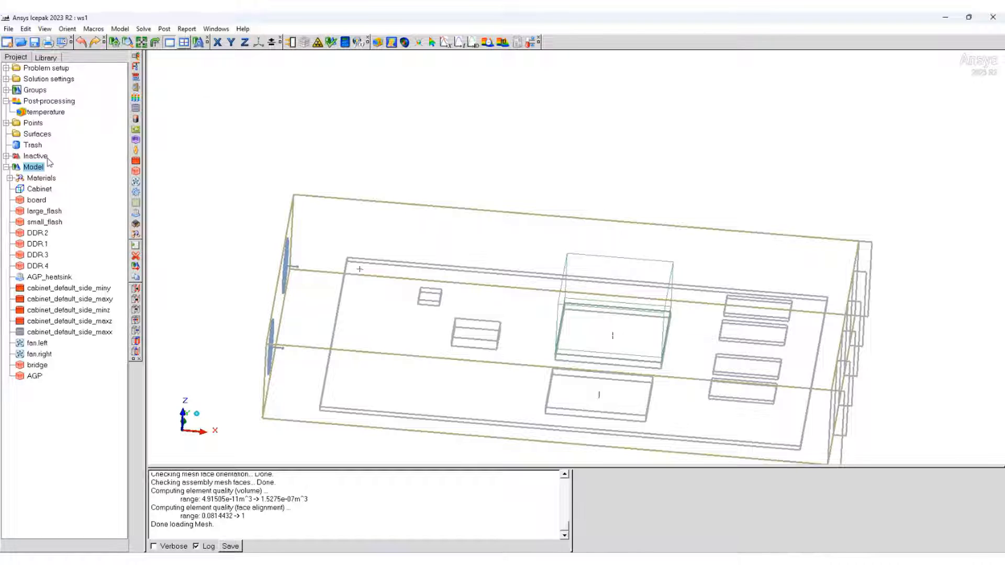
Step: In the problem's basic parameters, turn radiation off, choose the turbulent zero equation flow regime and disable the gravity vector
click(6, 79)
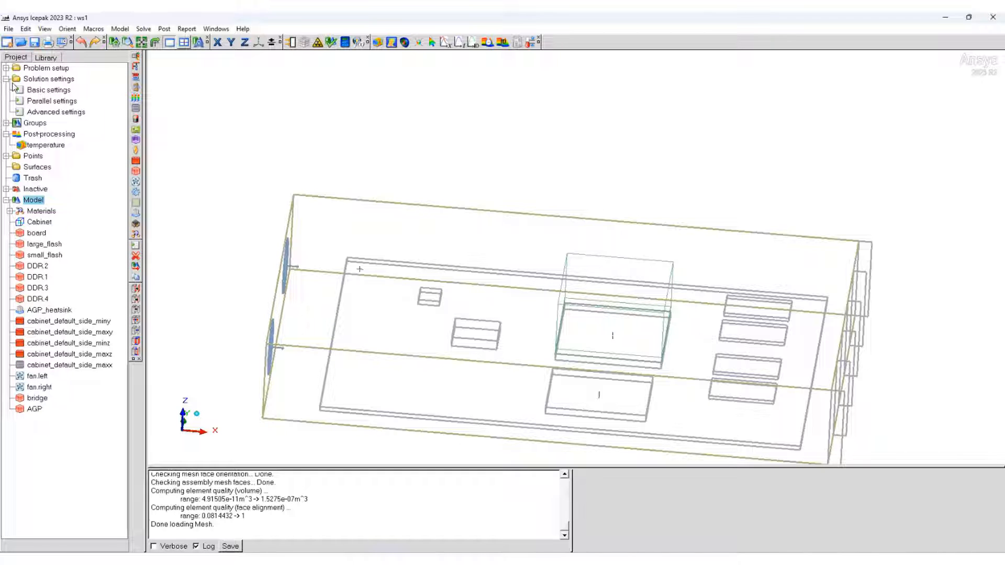
click(5, 68)
double_click(37, 82)
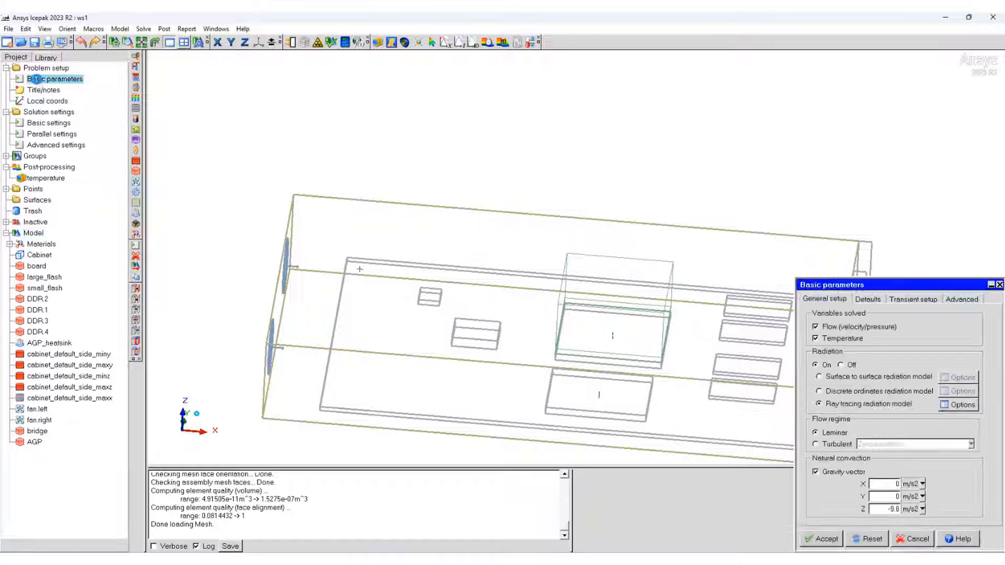
drag(875, 295, 455, 145)
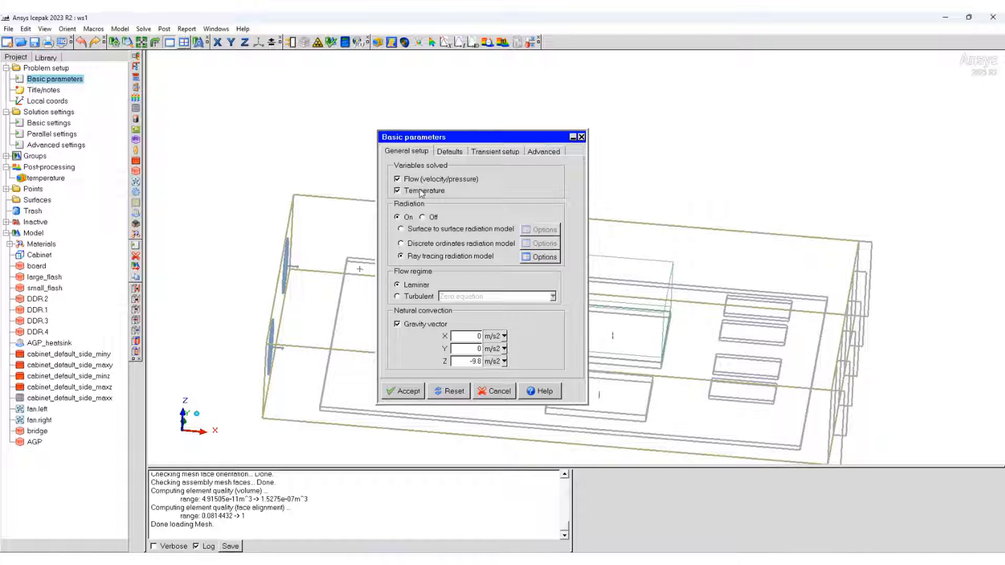
click(422, 217)
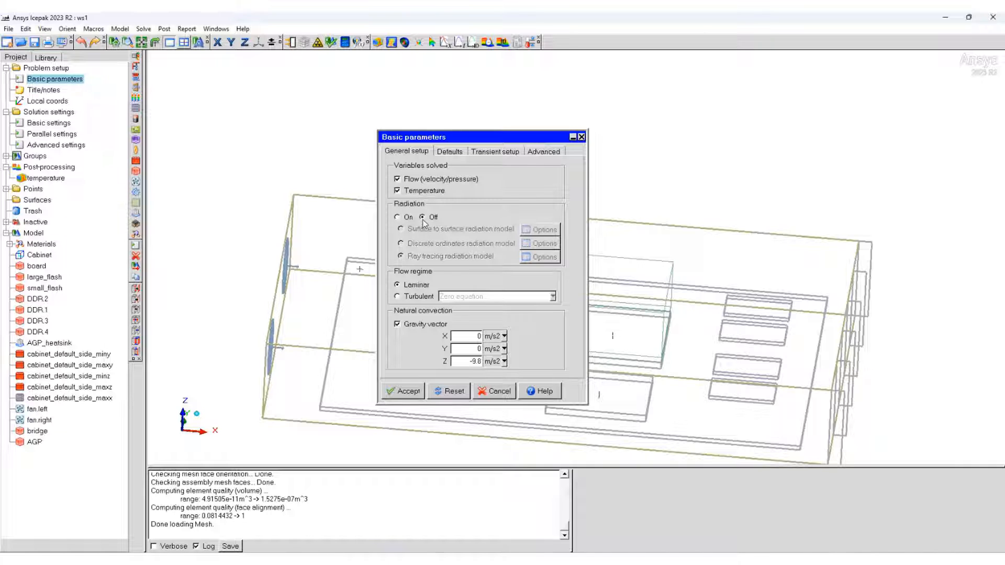
click(420, 297)
click(536, 302)
click(534, 296)
click(396, 324)
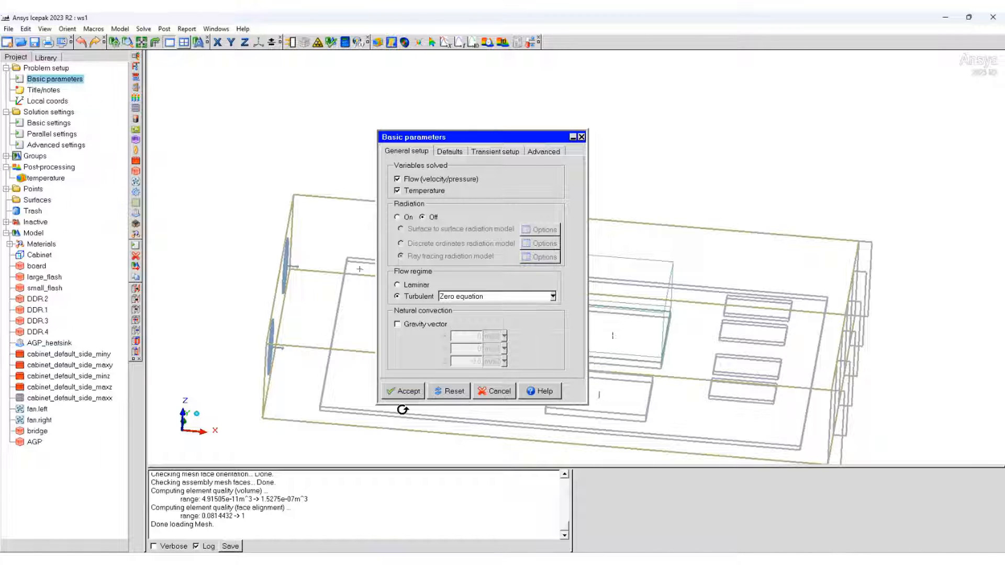
click(407, 393)
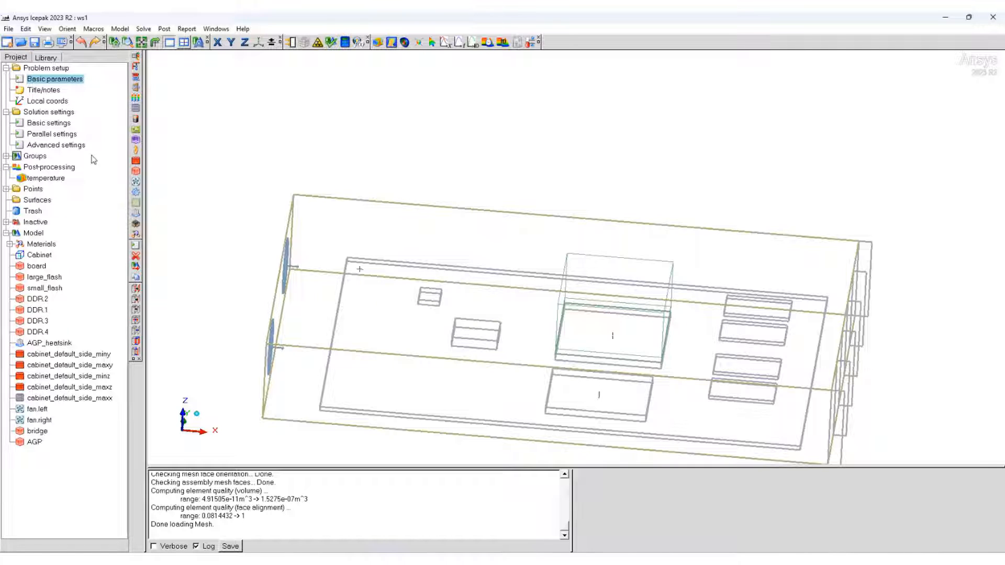
Step: Review the number of iterations and the convergence criteria in the basic solution settings and accept them
click(53, 124)
double_click(53, 124)
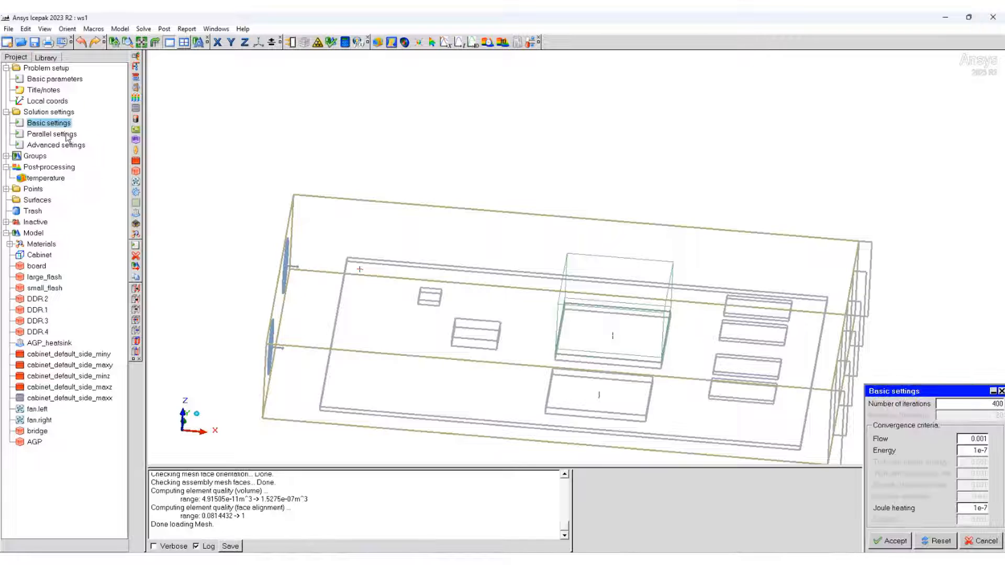
drag(939, 398, 365, 196)
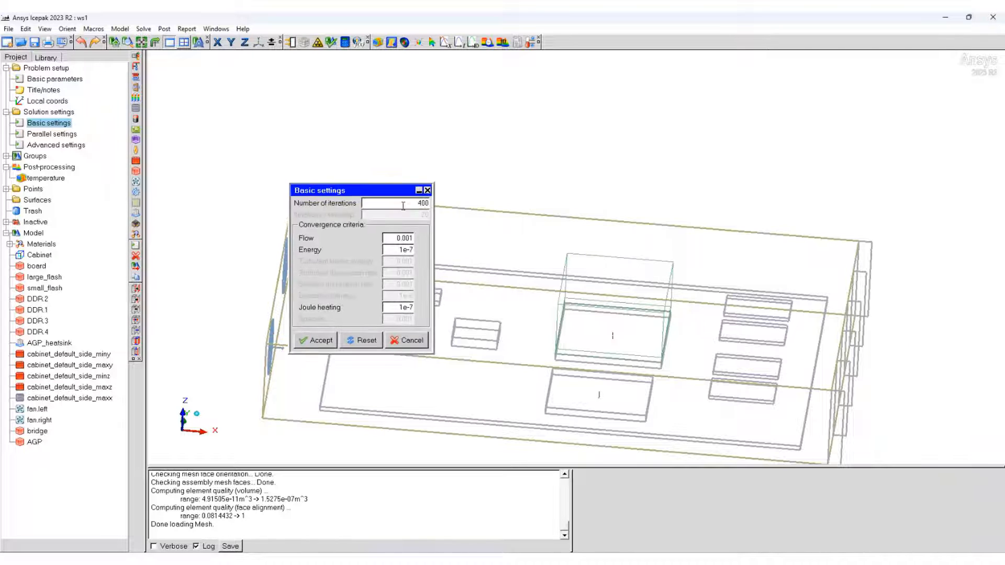
double_click(424, 203)
drag(394, 239, 405, 322)
click(317, 340)
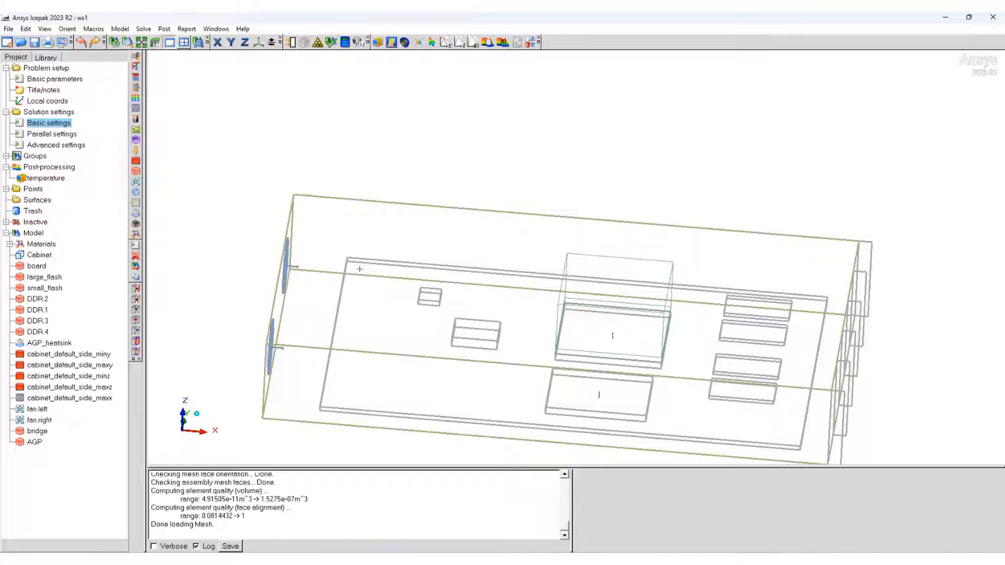
Step: Configure the solver to run in parallel on 4 processors
double_click(45, 134)
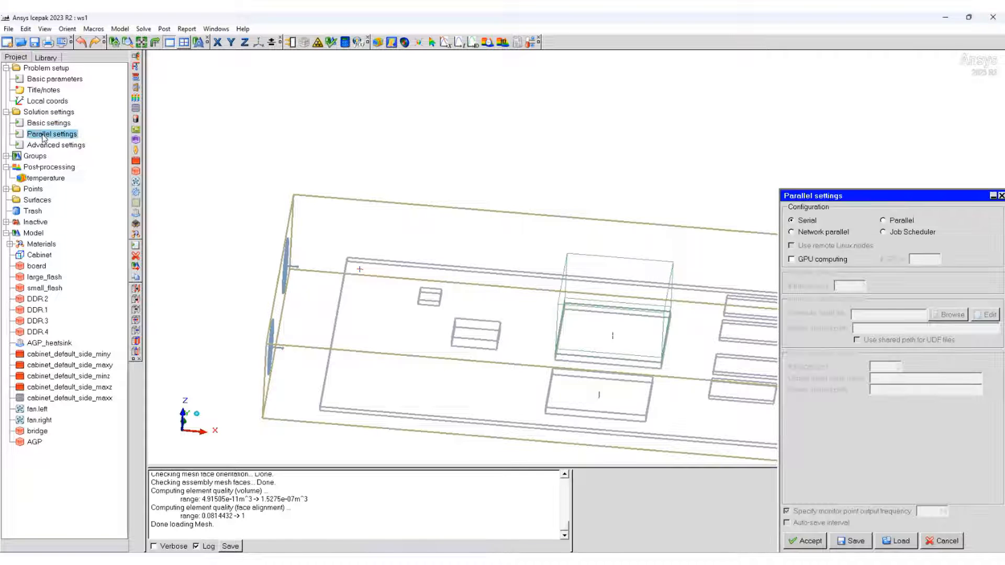
drag(850, 199, 482, 126)
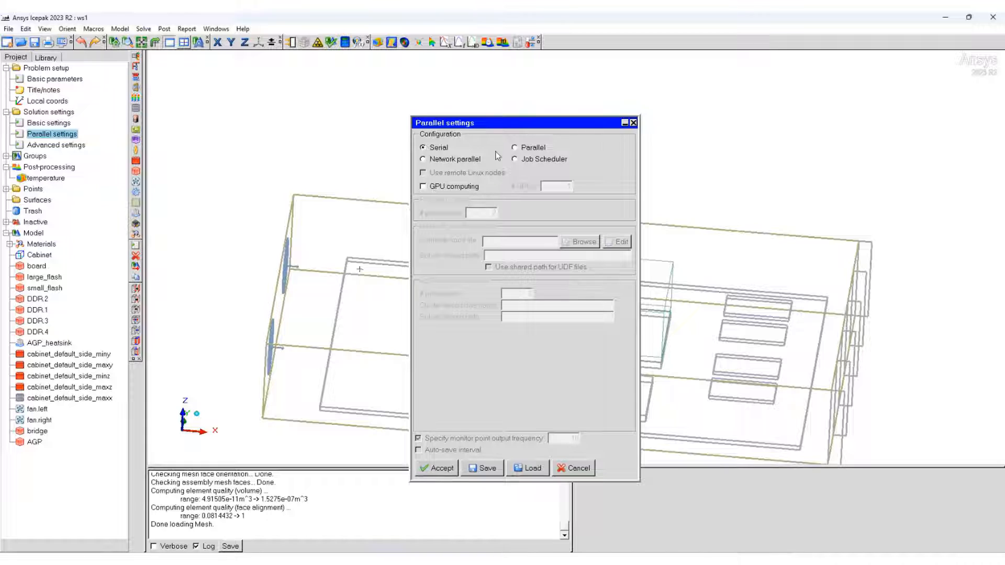
click(515, 147)
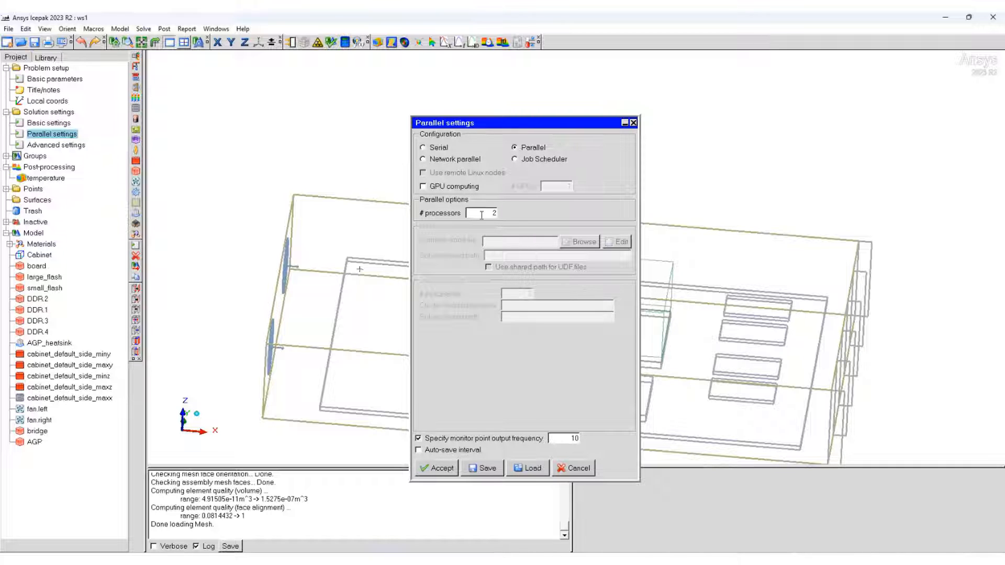
drag(482, 215, 507, 220)
text(4)
click(510, 494)
click(437, 468)
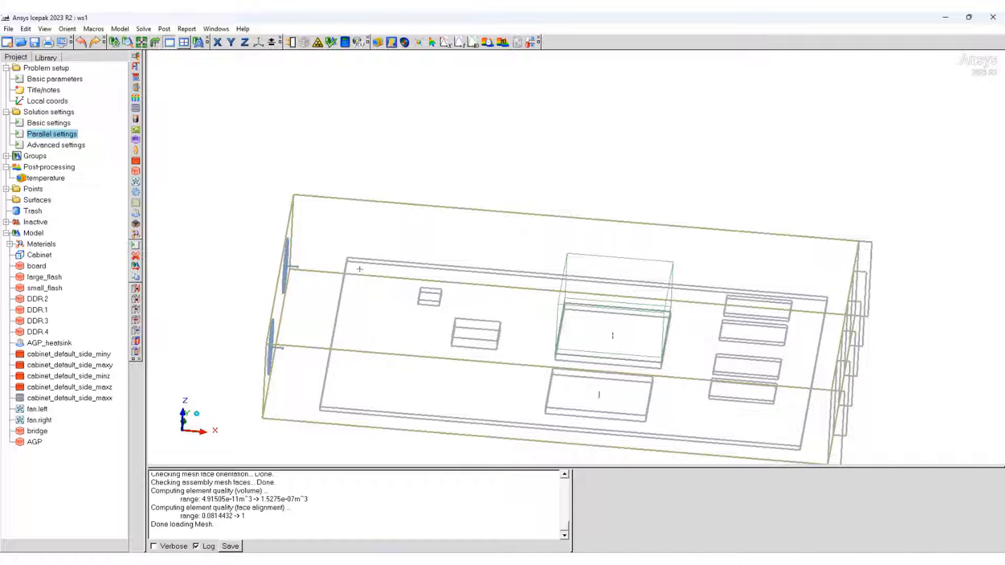
Step: Reset the advanced solver settings to the defaults for this problem and accept them
double_click(52, 145)
drag(730, 93, 399, 74)
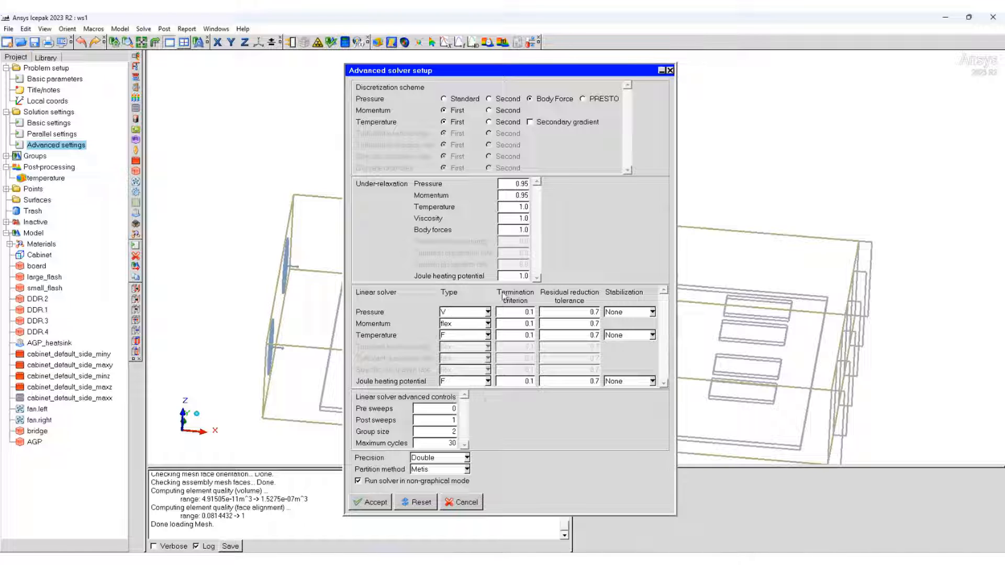
click(419, 502)
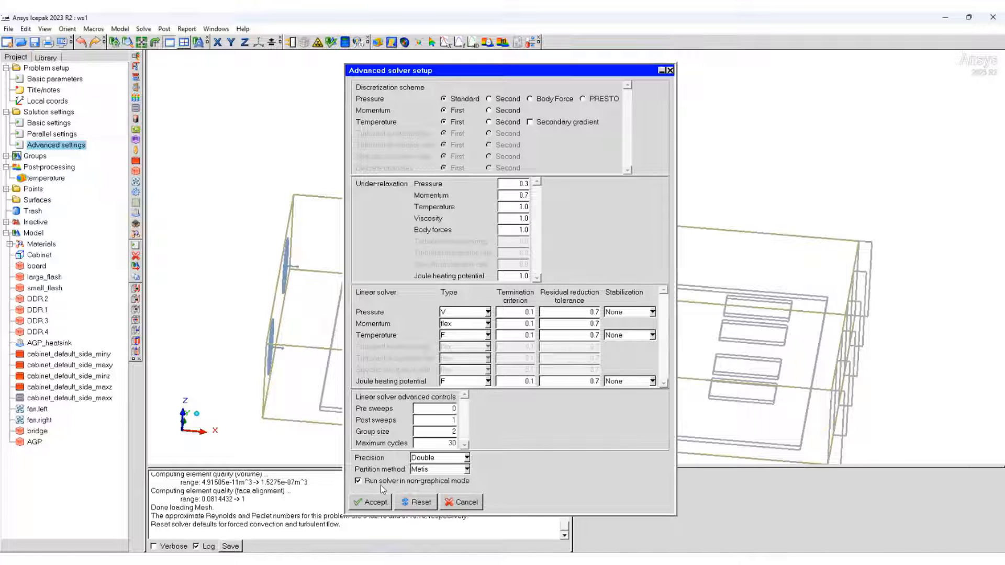
click(370, 502)
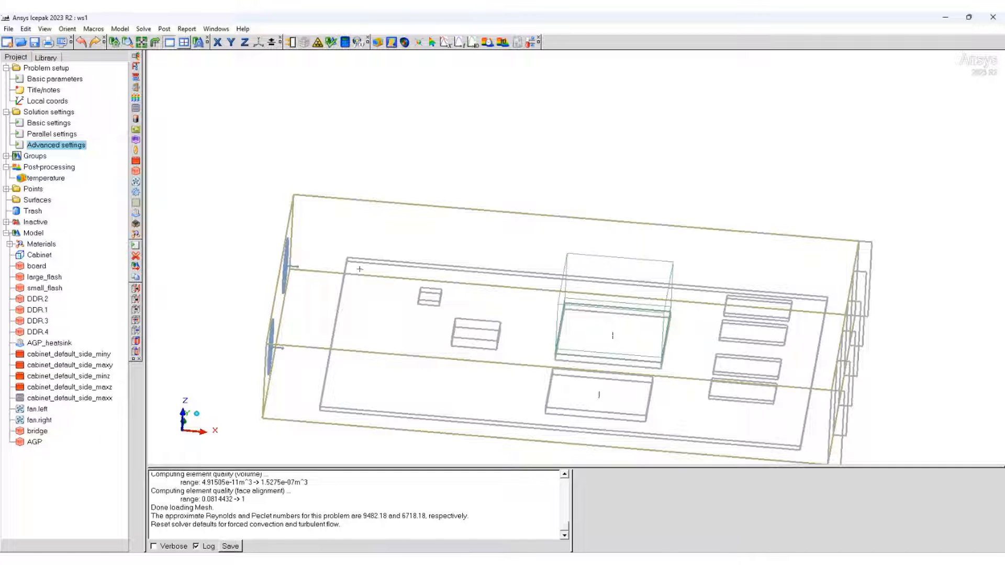
Step: Create monitor points for large_flash, small_flash, DDR.1, DDR.2, DDR.3 and DDR.4, leaving out the board
click(37, 266)
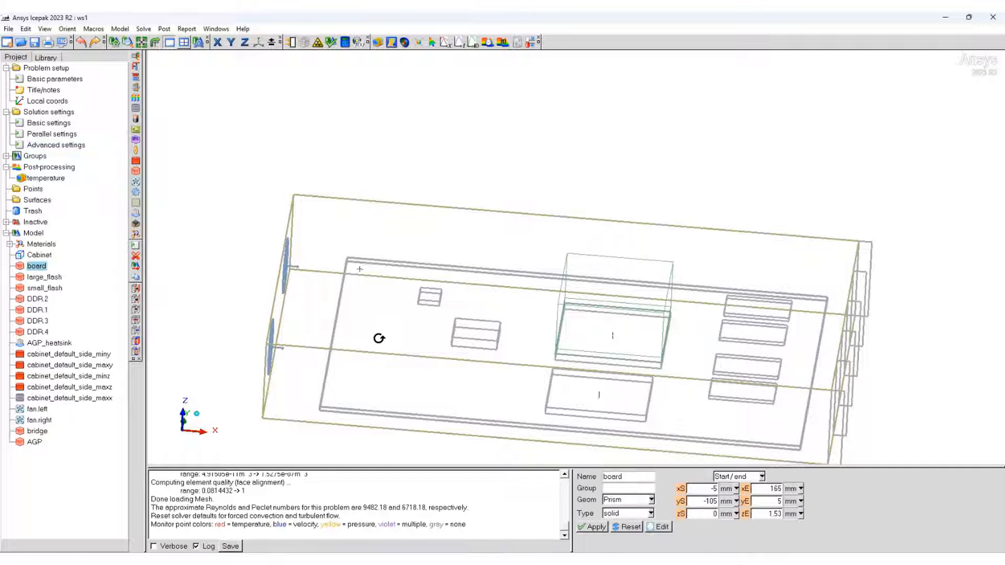
shift+click(39, 333)
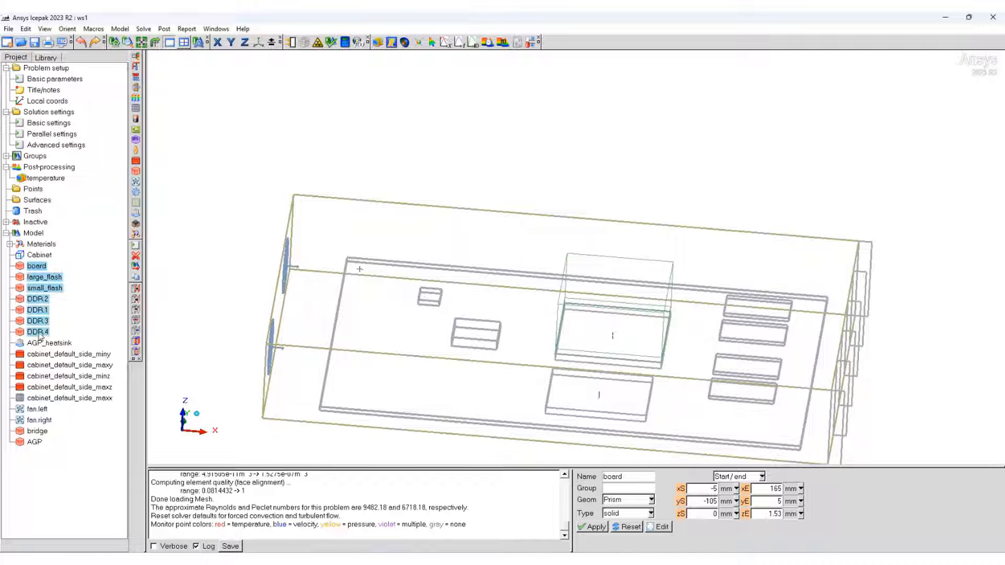
ctrl+click(41, 267)
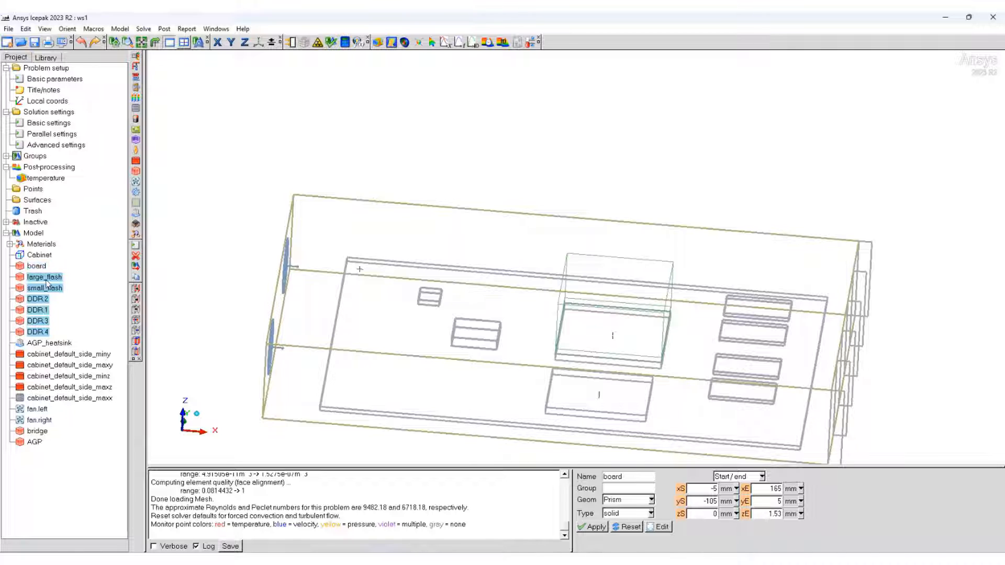
drag(45, 282, 37, 196)
Step: Check each monitor point's position in the model and review the location and monitored quantities of the large_flash point
click(45, 202)
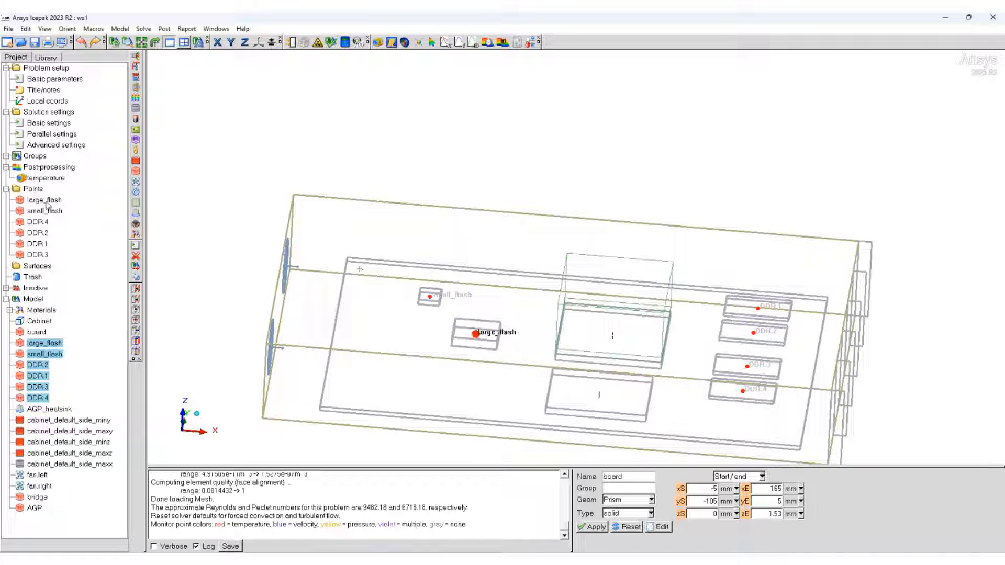
click(45, 212)
click(42, 223)
click(40, 234)
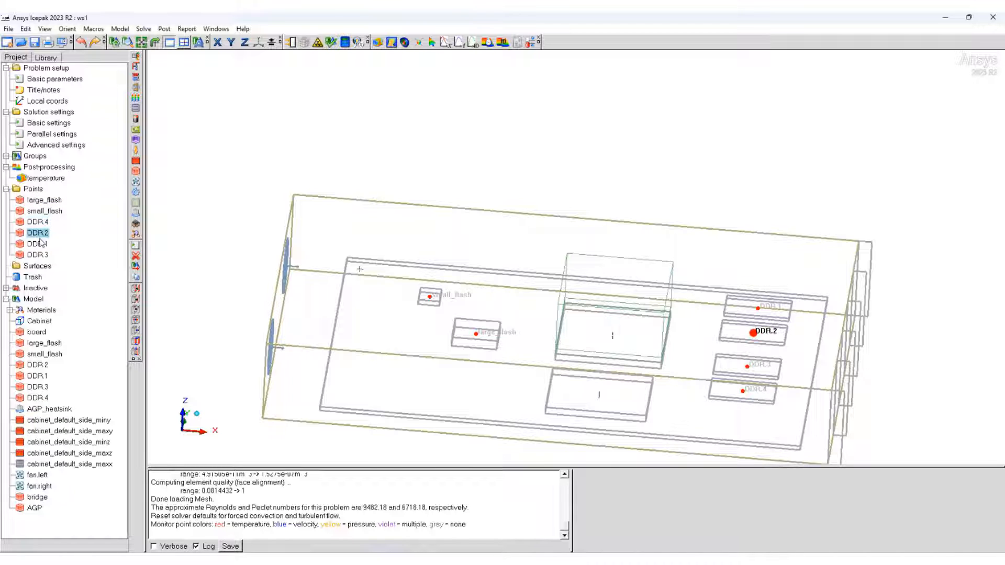
click(39, 245)
click(39, 256)
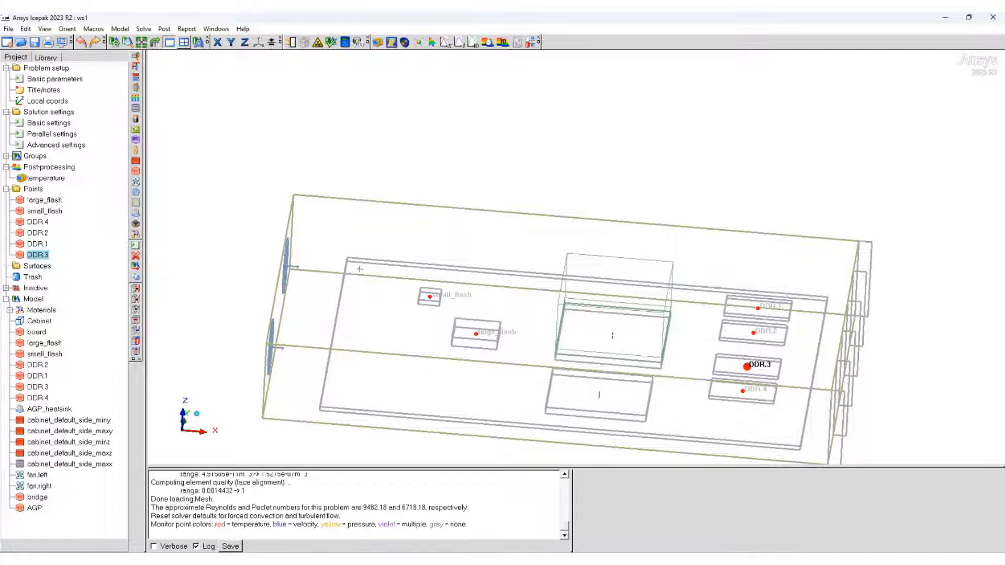
double_click(39, 202)
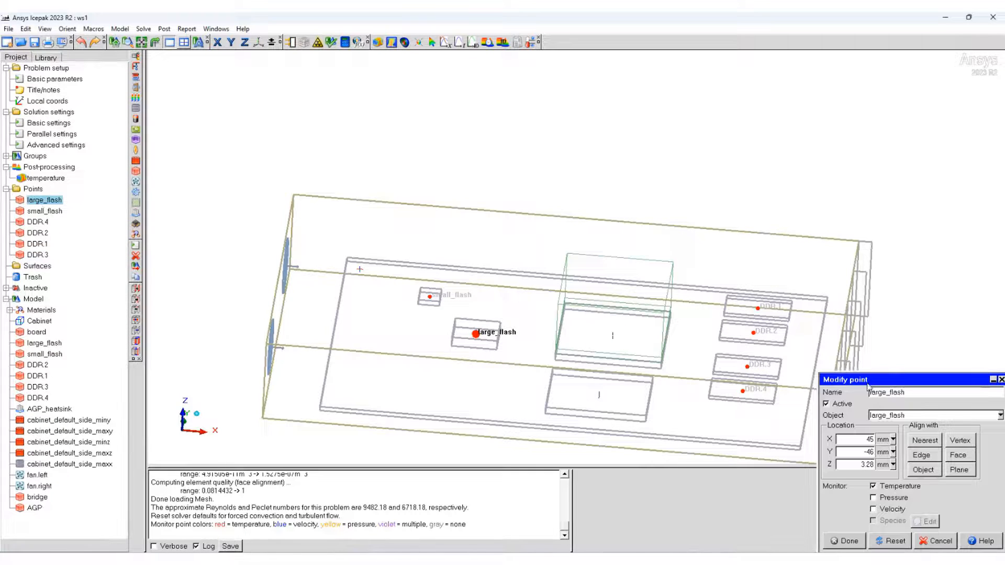
drag(884, 383, 376, 181)
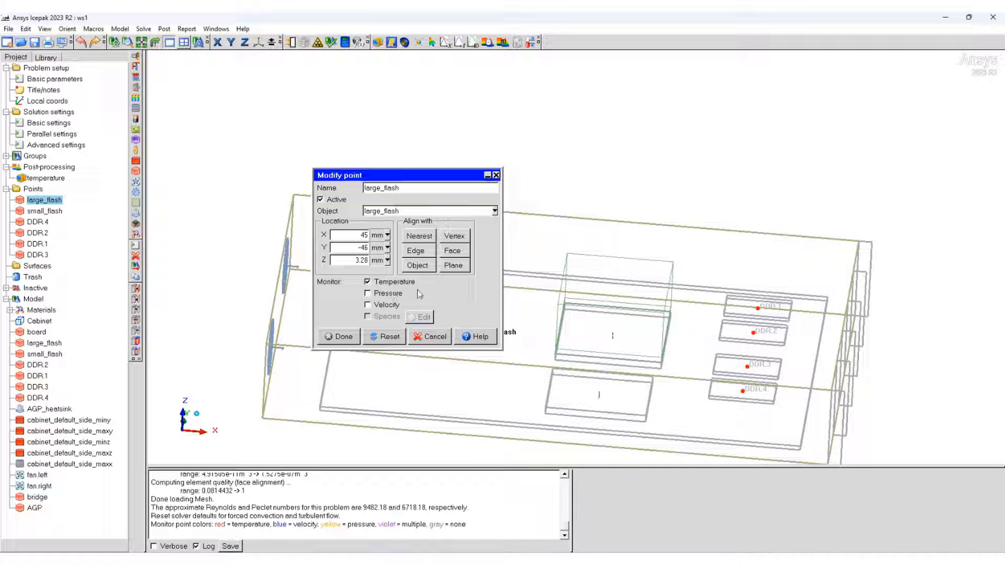
click(338, 339)
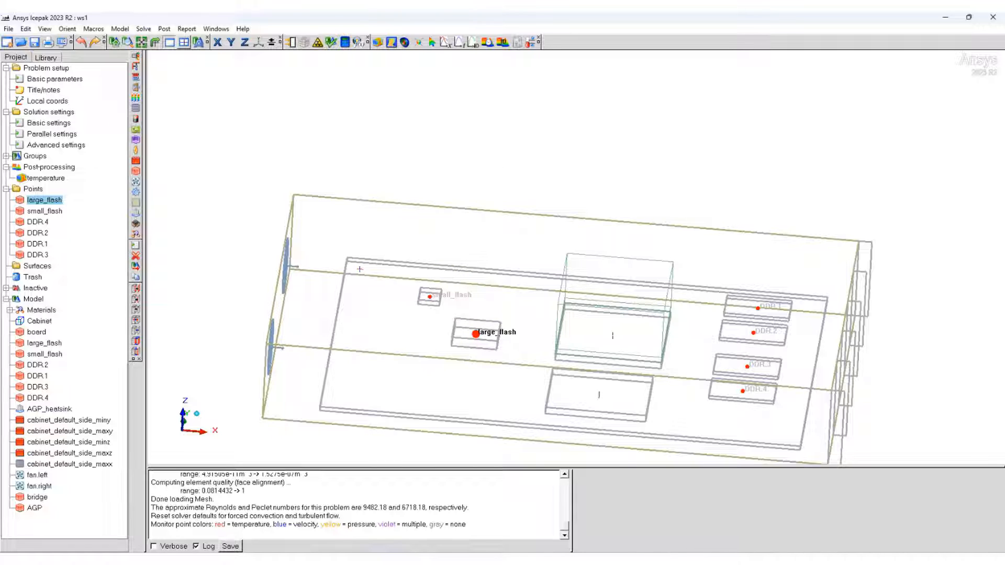
Step: Set the solution ID to ws101_convection_no_radiation, review the advanced and results options, and start the solution
click(345, 42)
click(254, 163)
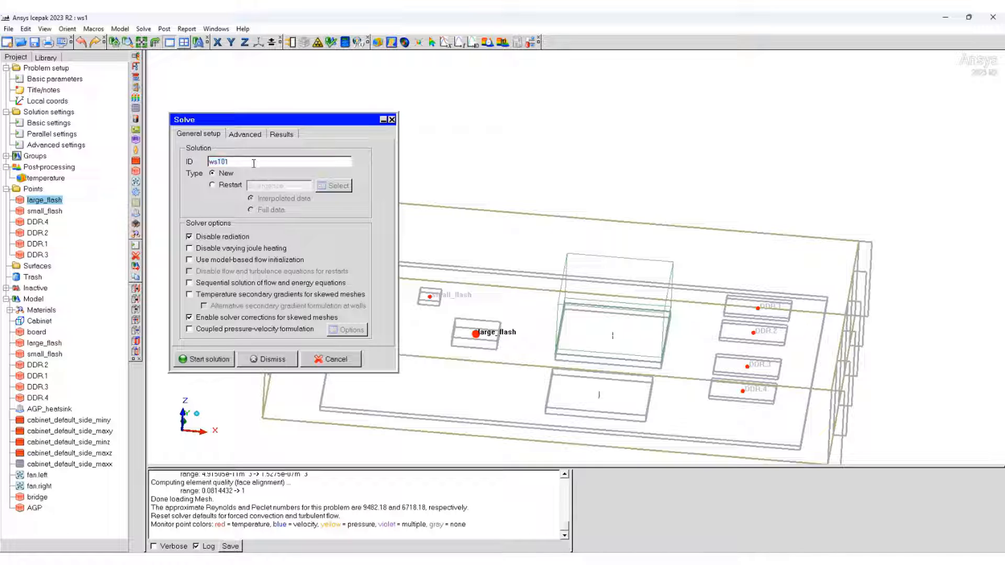
text(_convection_no_rad)
click(245, 134)
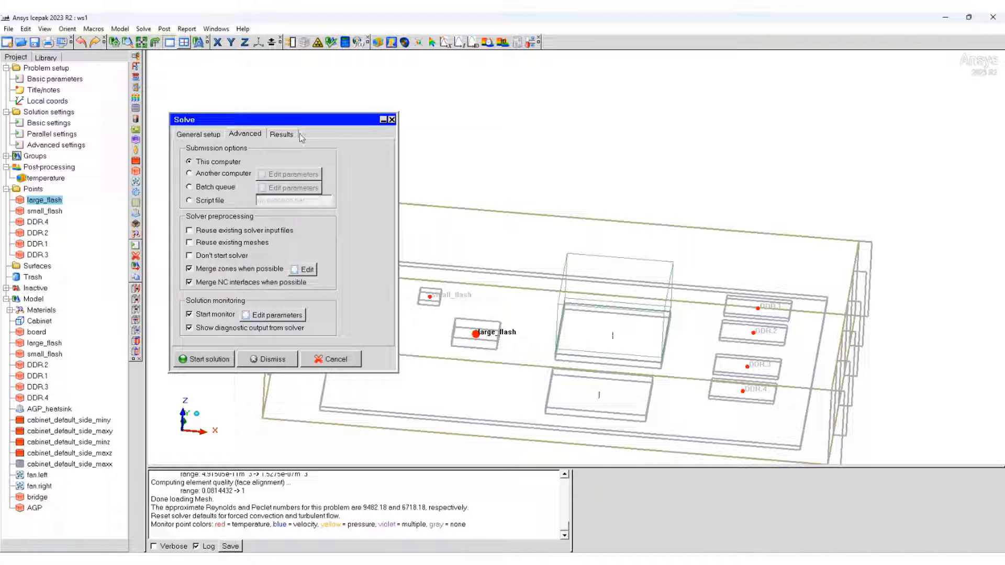
click(284, 134)
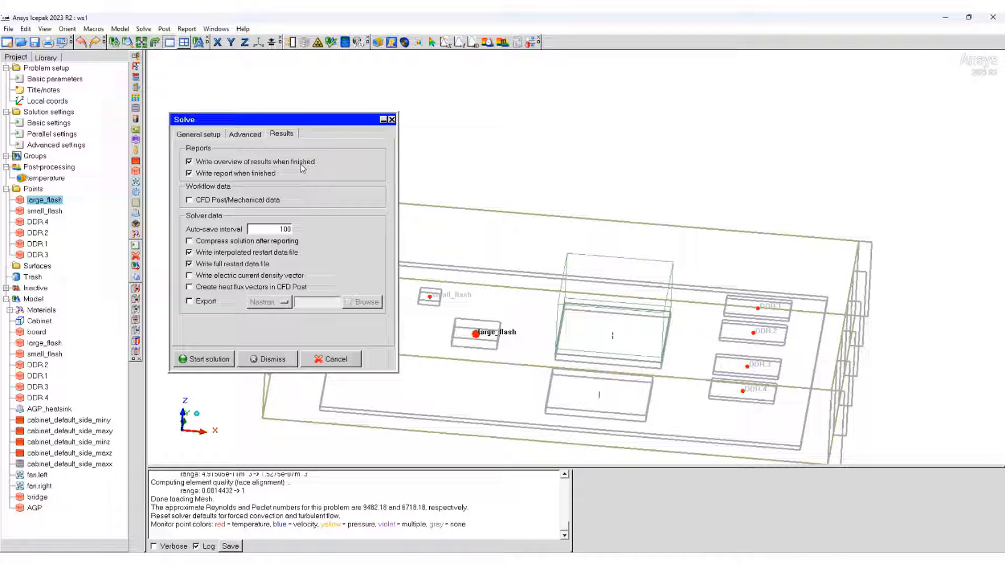
click(206, 360)
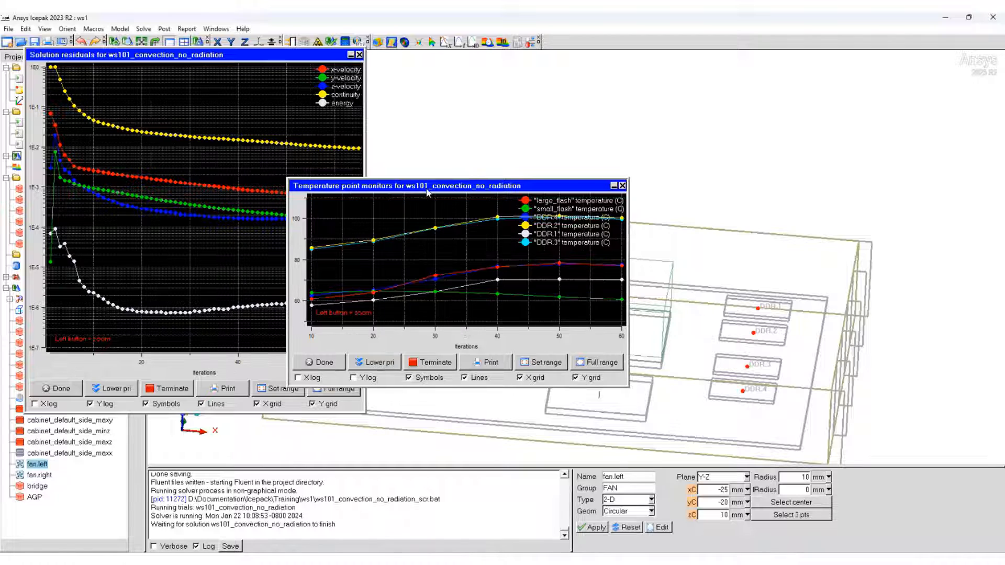
Step: Move the temperature monitor plot clear of the residuals plot, overwrite the existing solution report and close the solution overview
drag(423, 188, 673, 122)
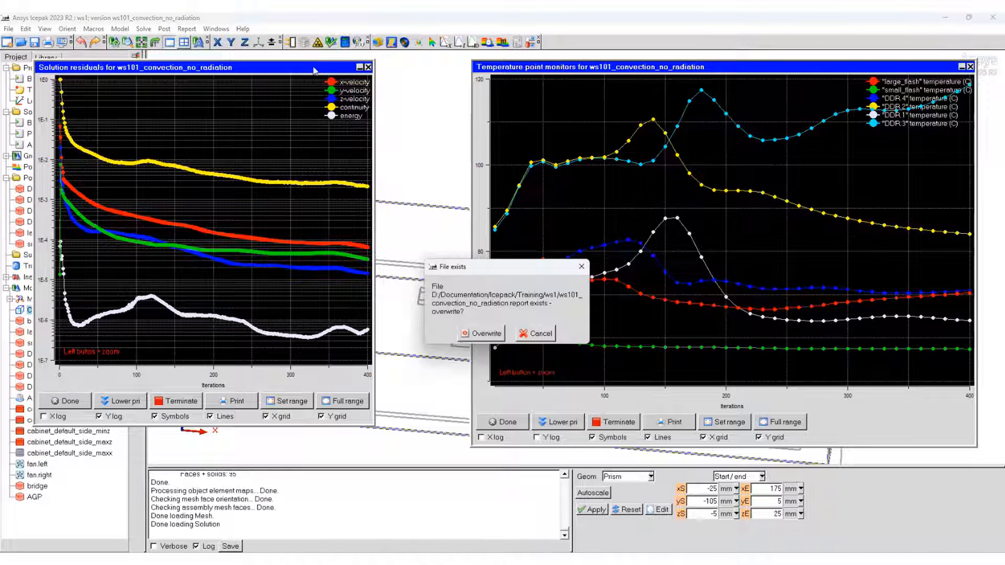
click(483, 334)
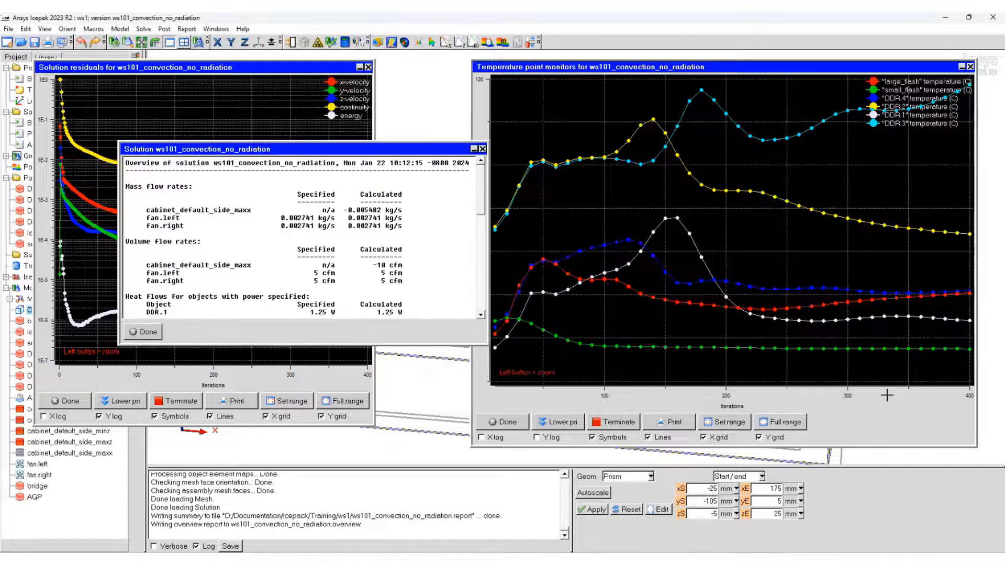
click(482, 149)
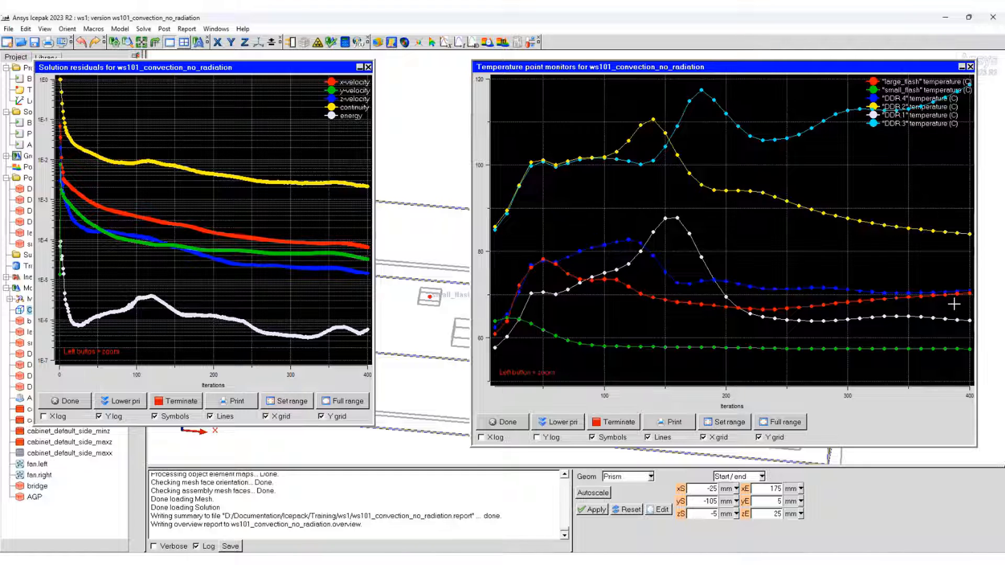
Step: Restart the solution using full data from ws101_convection_no_radiation.fdat, overwriting the existing solution with the same ID
click(344, 43)
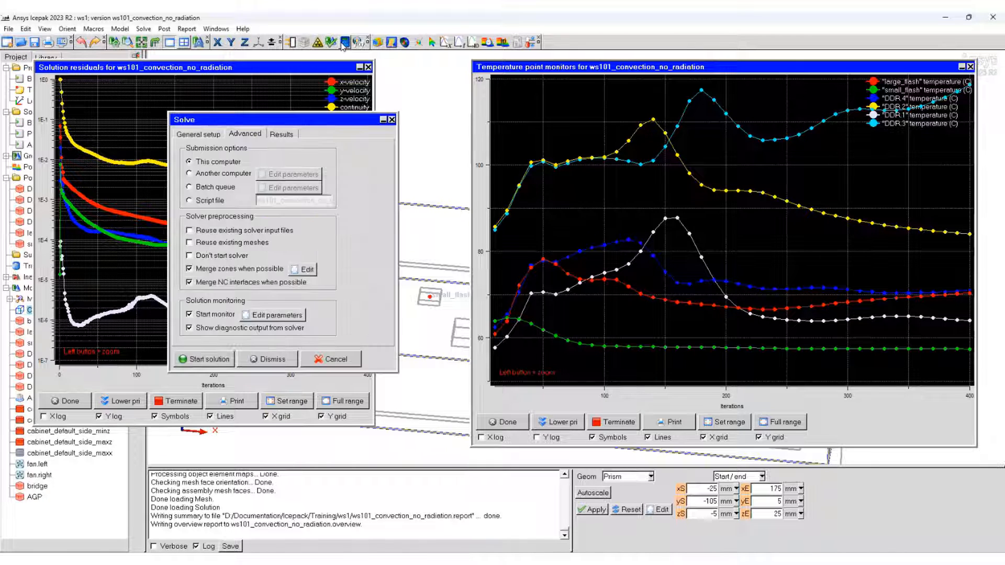
click(198, 134)
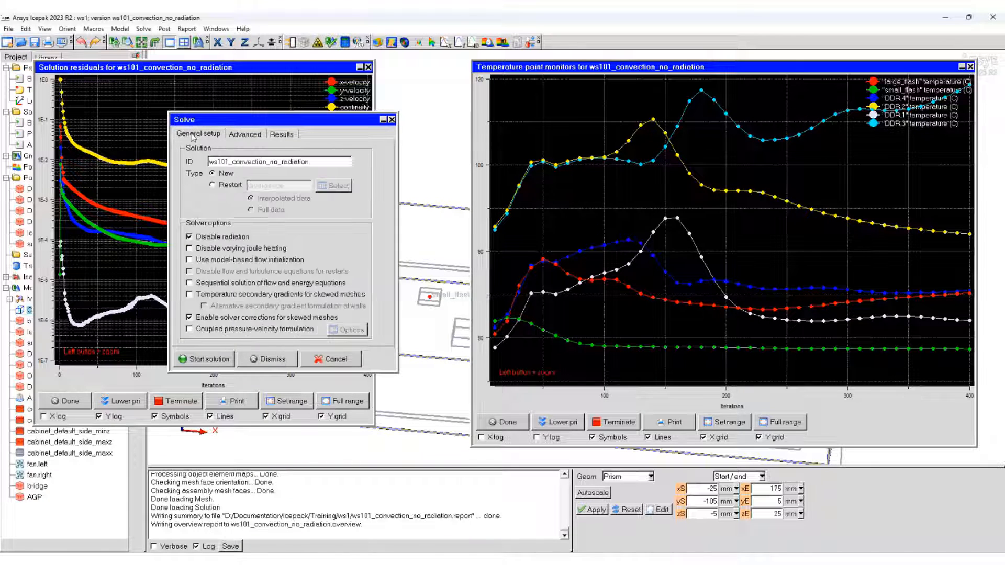
click(213, 184)
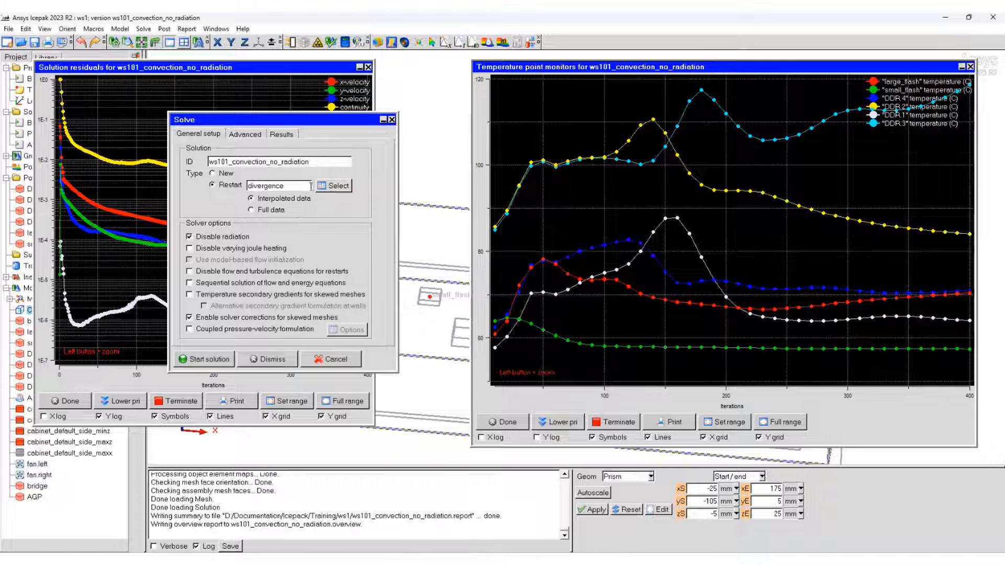
drag(297, 187, 219, 190)
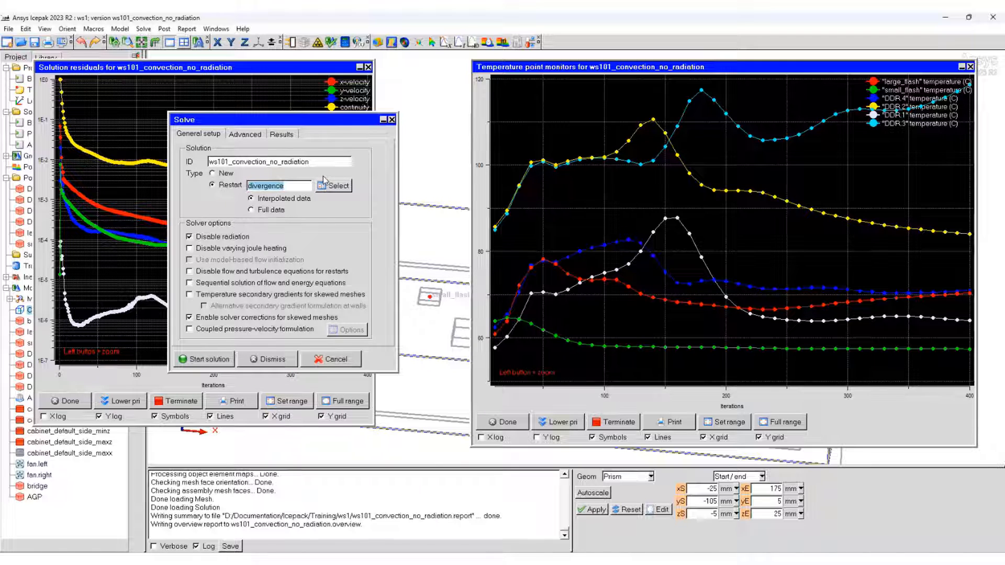
key(BackSpace)
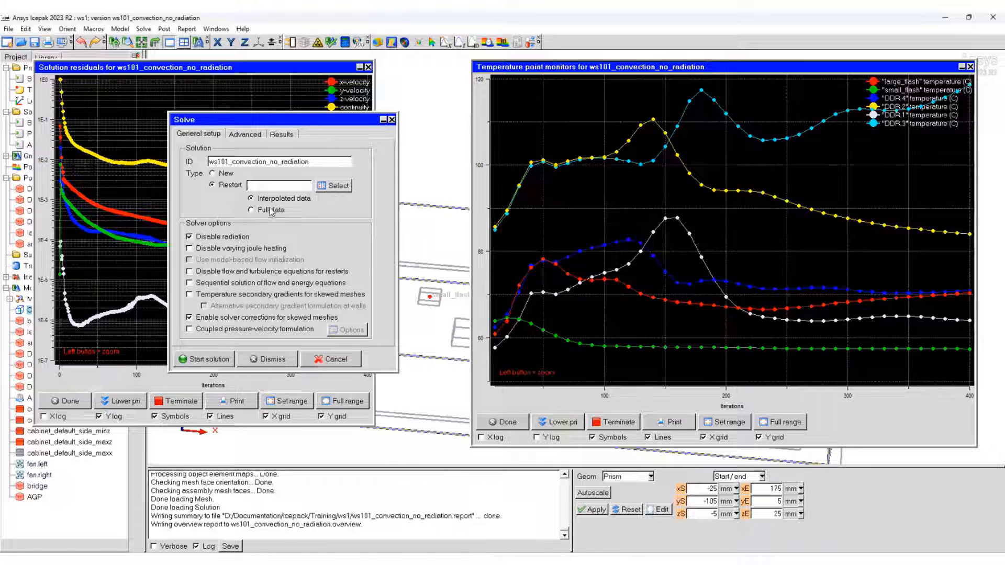
click(335, 186)
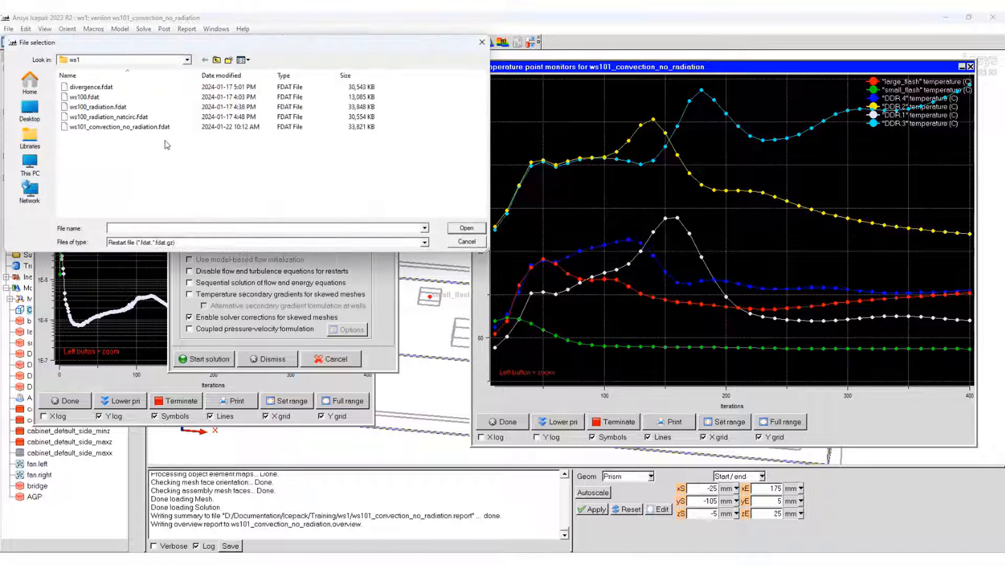
click(131, 128)
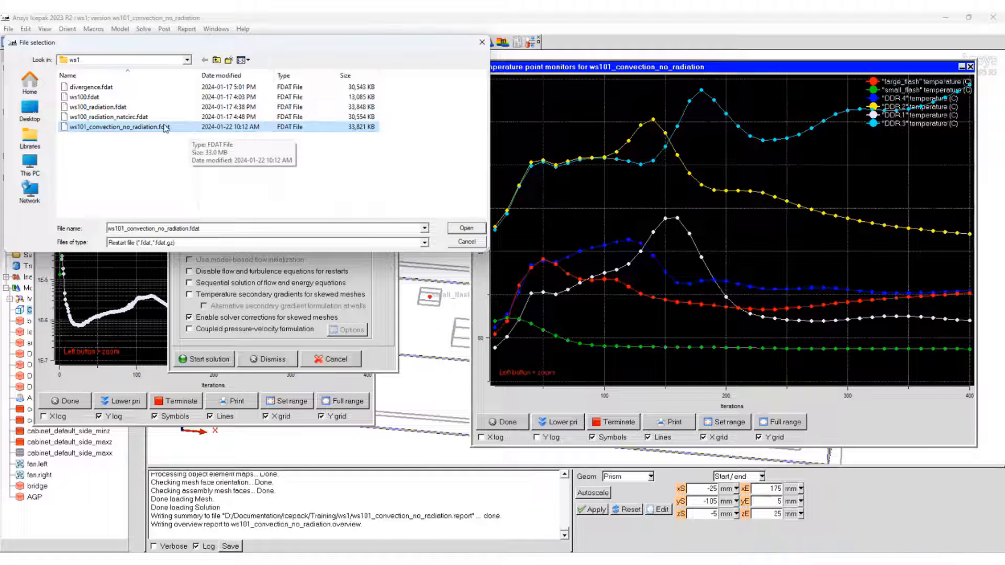
click(467, 229)
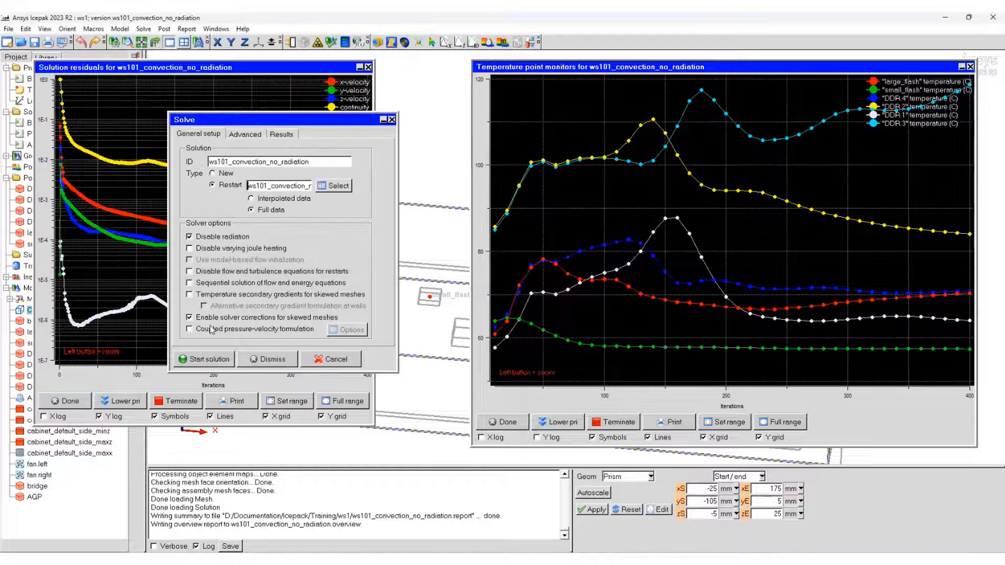
click(228, 356)
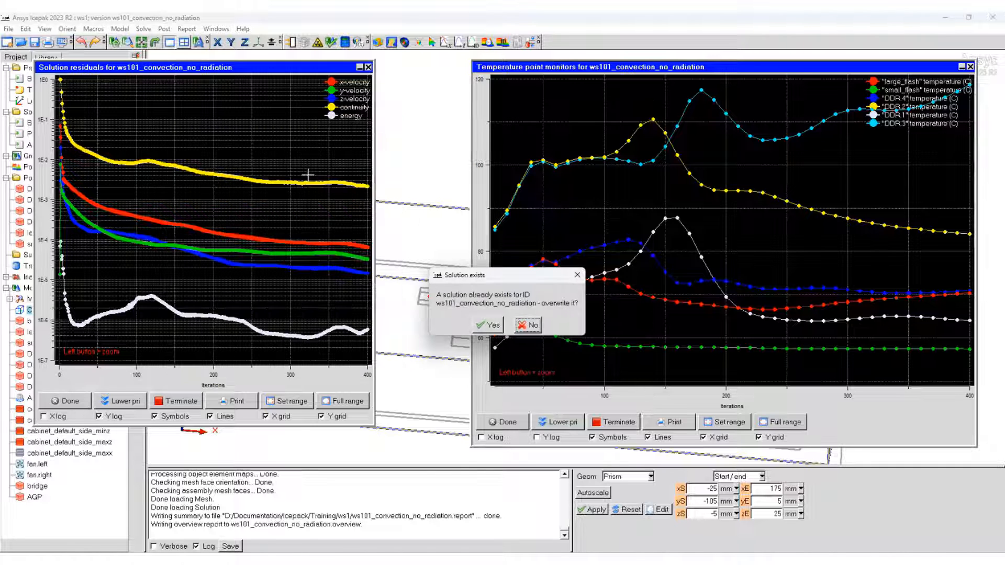
click(489, 326)
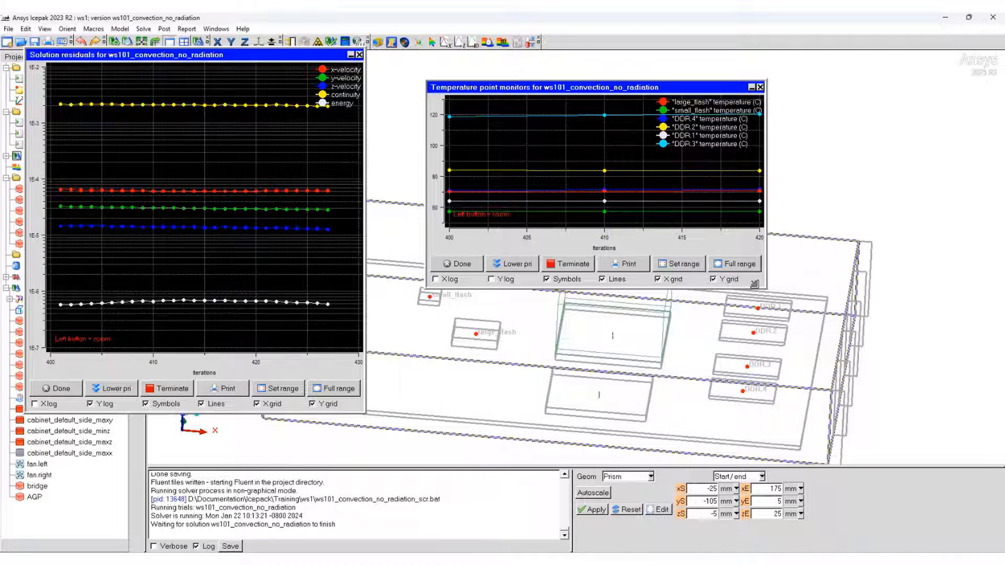
Step: Enlarge the temperature monitor plot, terminate the solver run and overwrite the existing solution report
drag(766, 289, 952, 448)
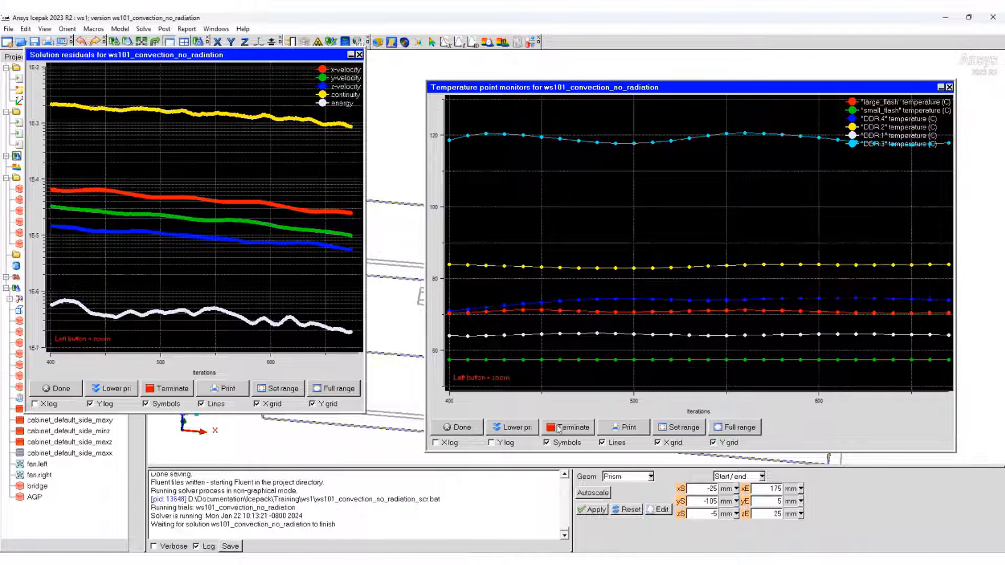
click(561, 428)
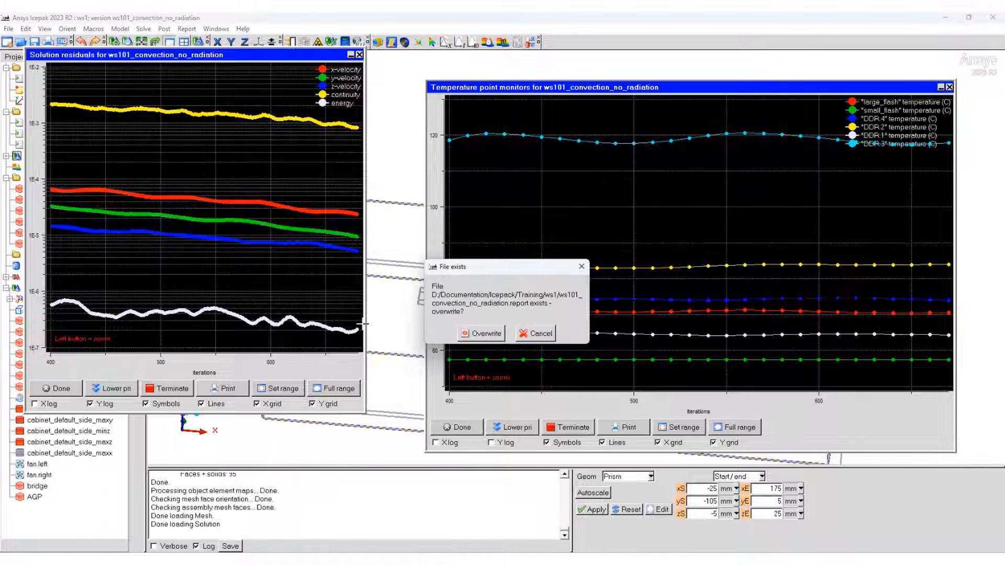
click(482, 333)
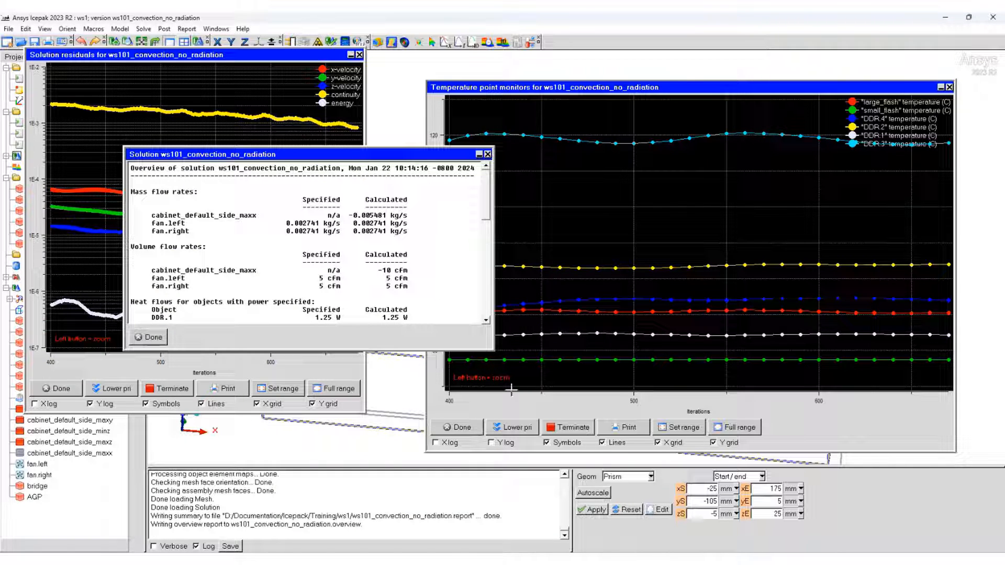
Step: Enlarge and reposition the solution overview, and examine the mass and volume flow rates of the fans and cabinet opening
drag(492, 349, 635, 487)
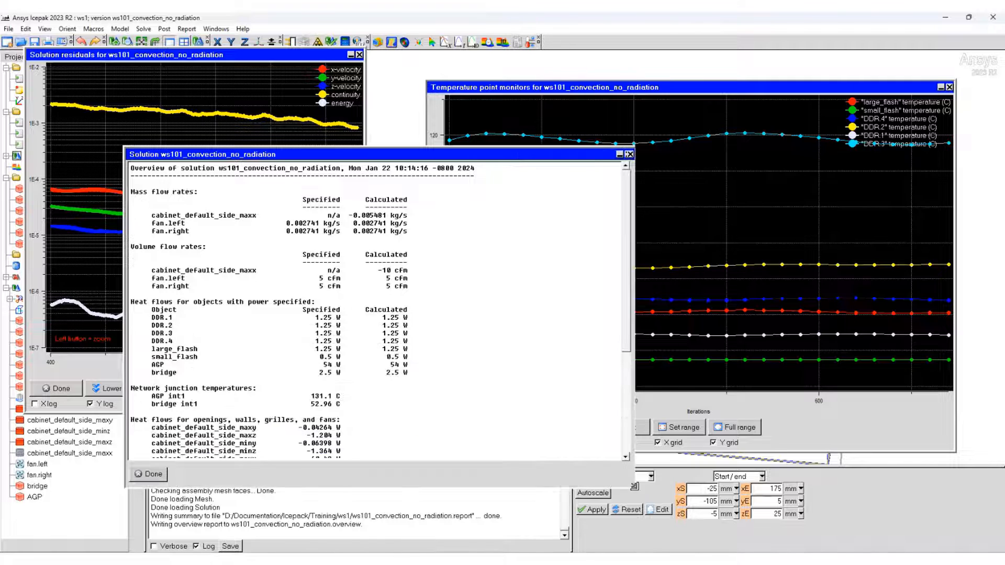
drag(302, 155, 262, 83)
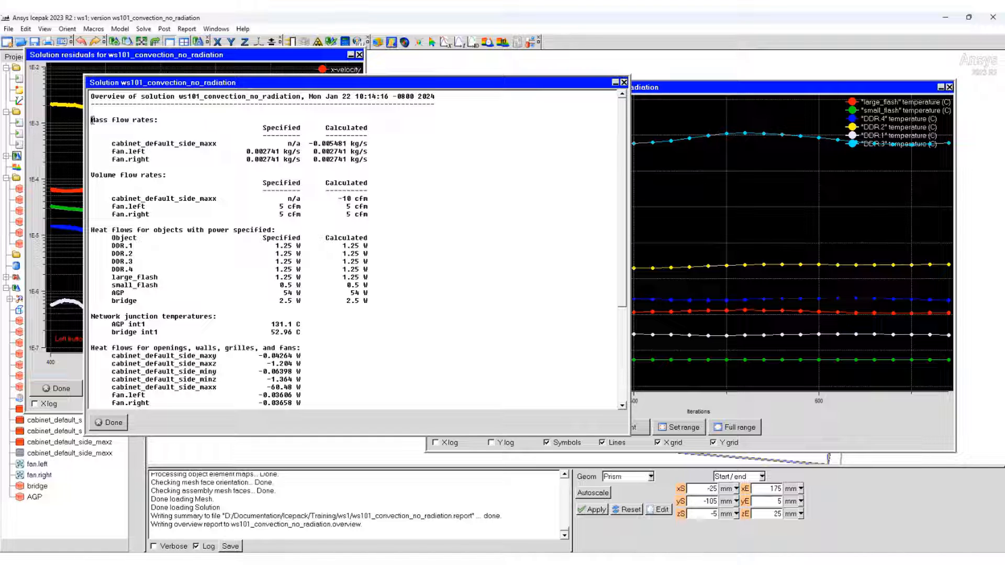
drag(91, 120, 376, 215)
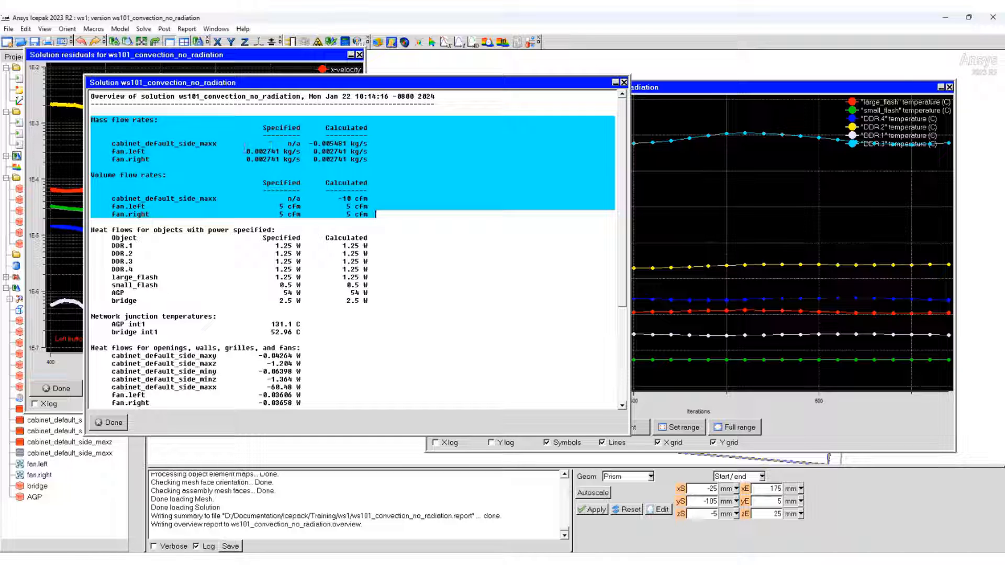
Step: Compare specified and calculated values for the fans' mass flow rates and the powered objects' heat flows in the solution overview
drag(246, 151, 368, 161)
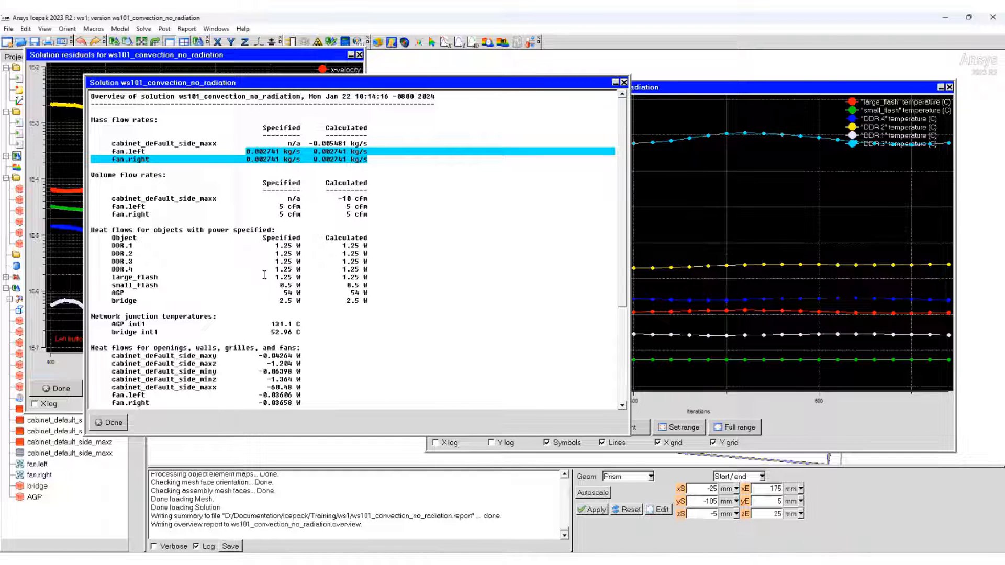
scroll(265, 275, down, 3)
scroll(143, 220, down, 2)
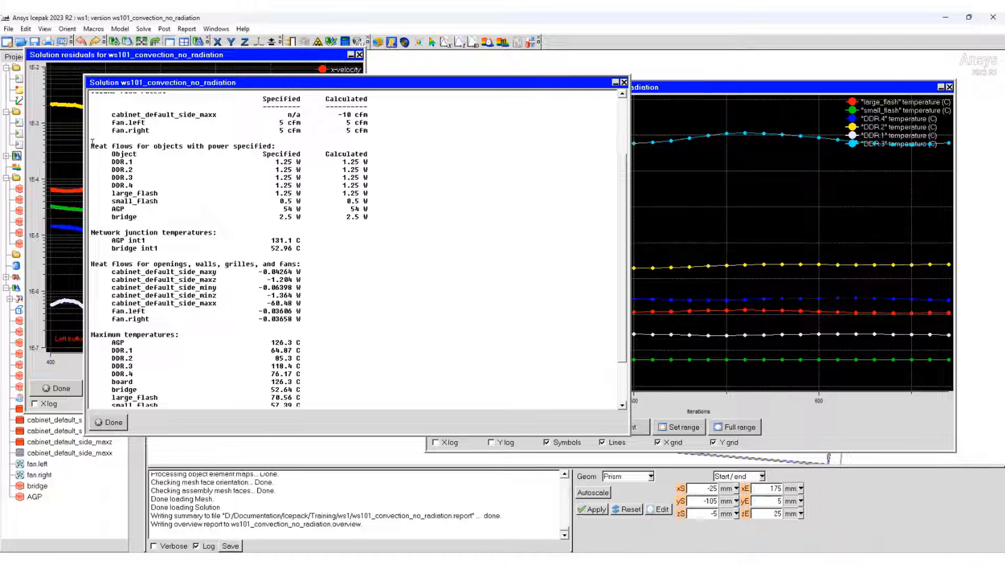
drag(92, 145, 361, 216)
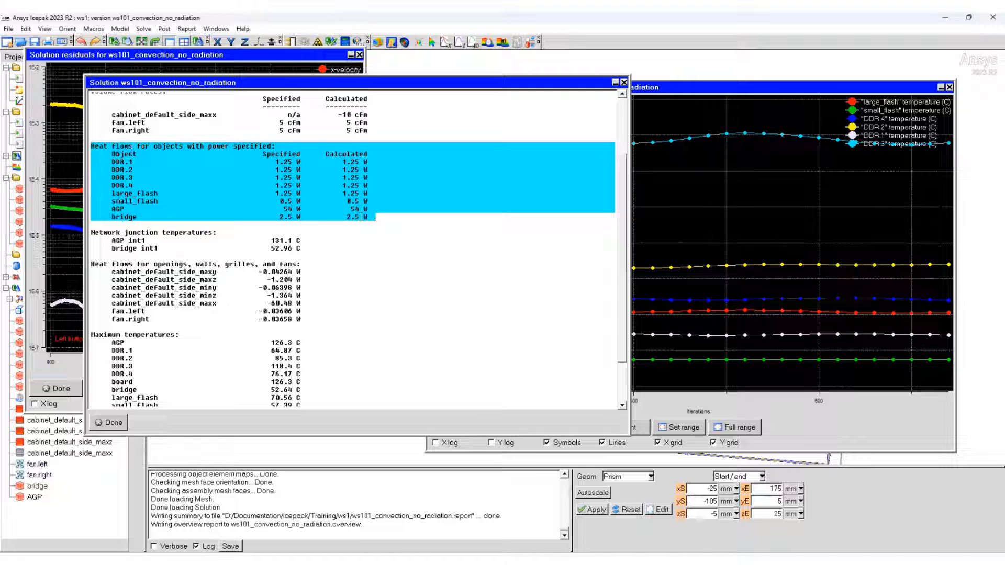
click(137, 219)
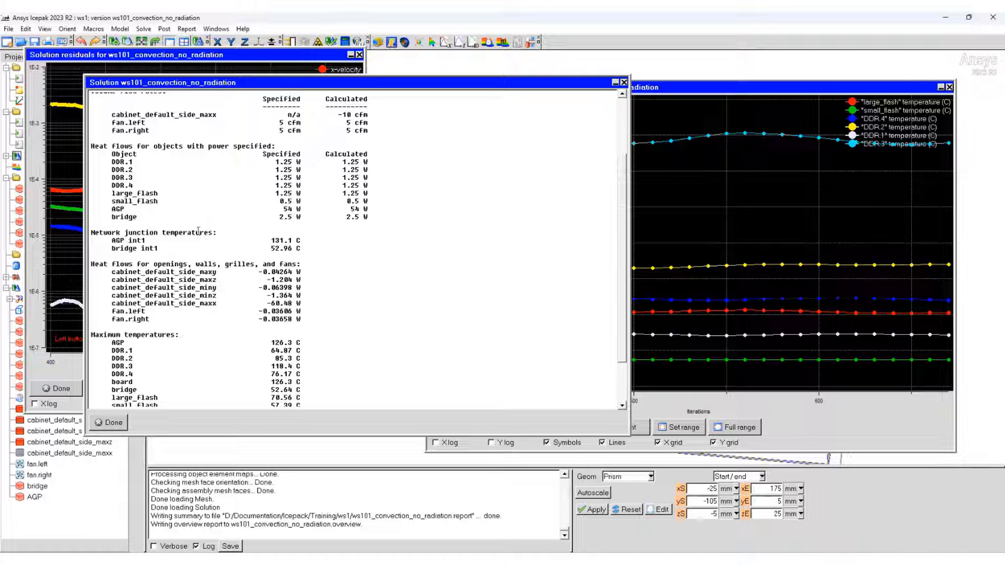
Step: Check the heat flows through openings, walls and fans against the overall power, and review the mass flow through boundaries
drag(250, 272, 301, 320)
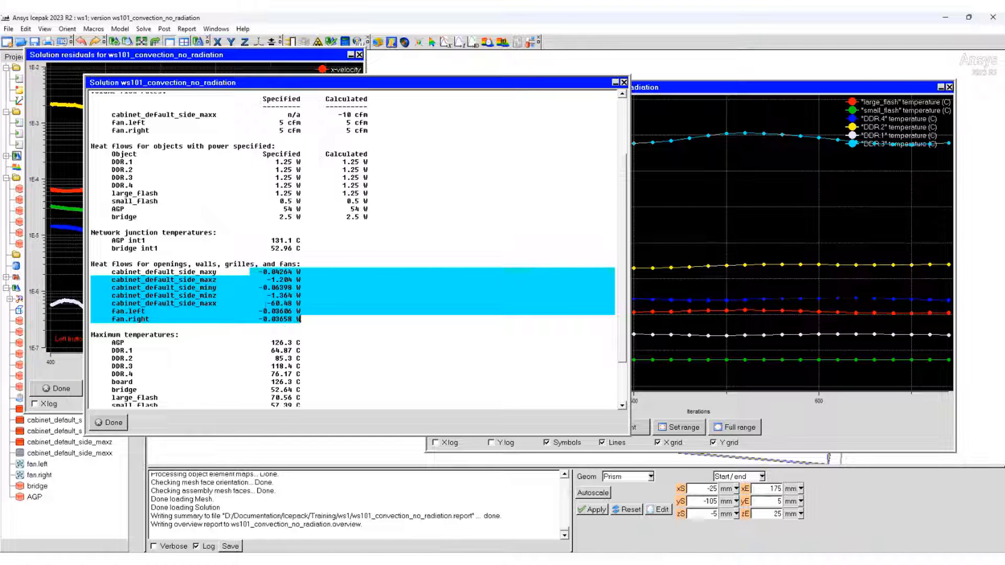
scroll(260, 303, down, 3)
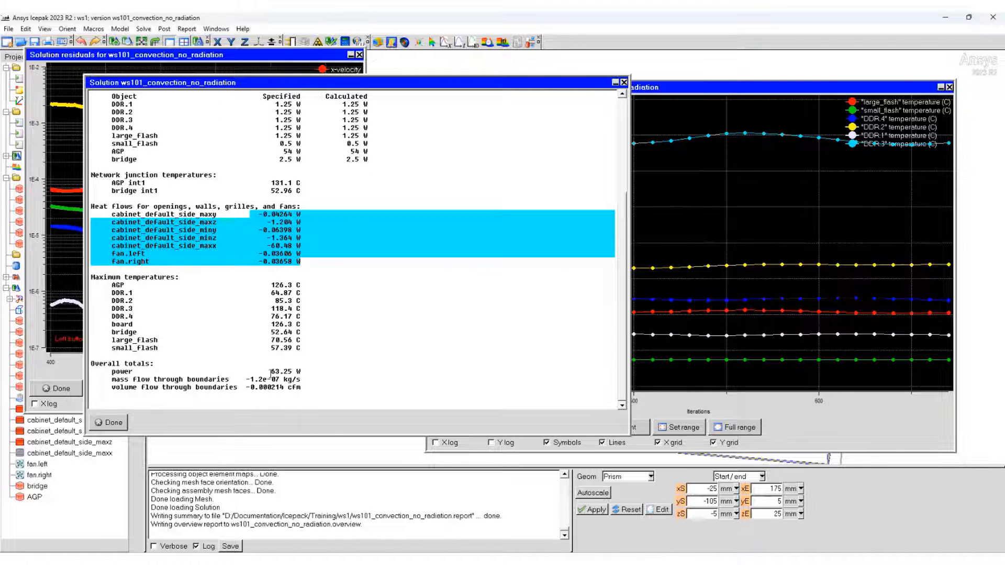
drag(270, 371, 303, 370)
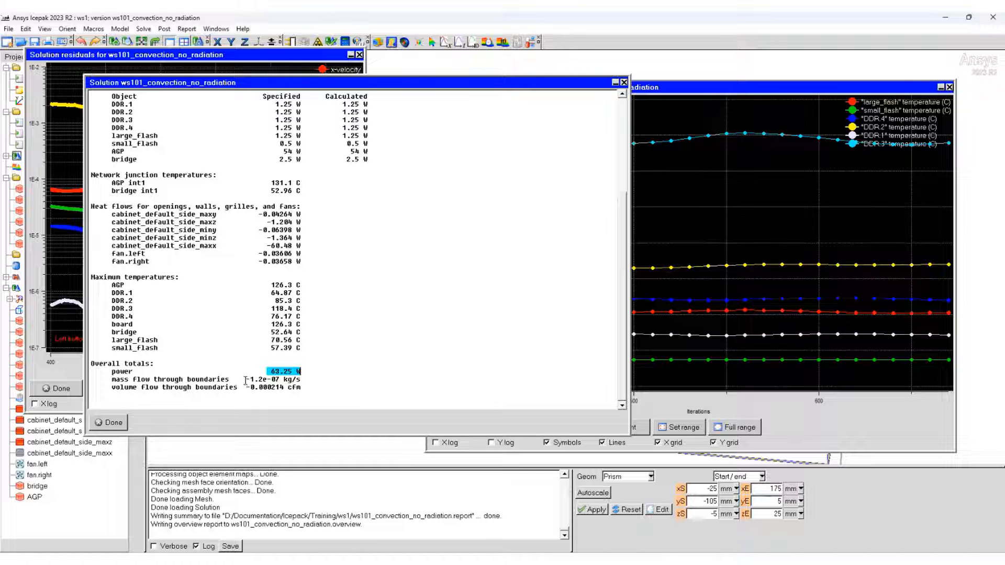
drag(245, 380, 300, 373)
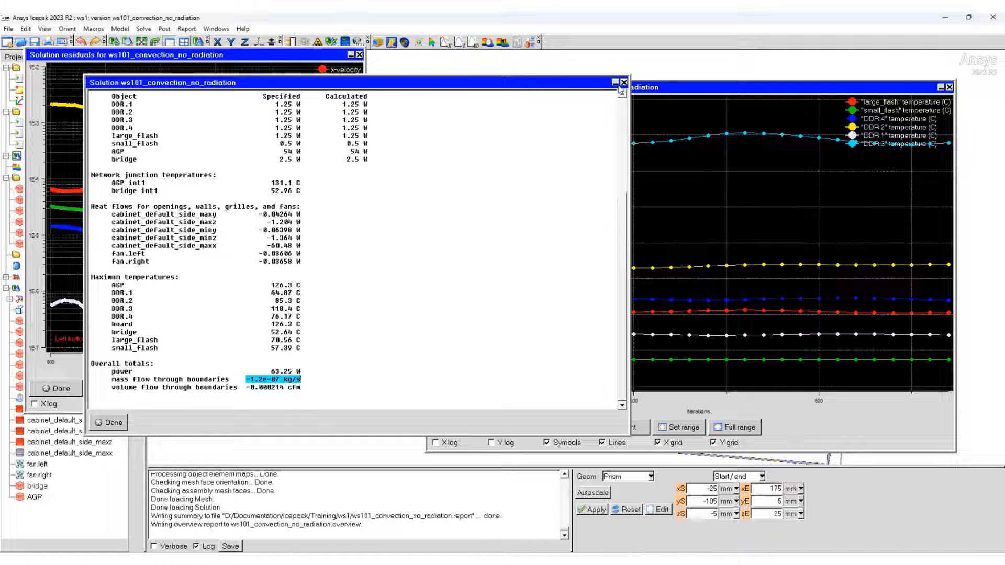
Step: Close the solution overview, the residuals plot and the temperature point monitor plot
click(624, 82)
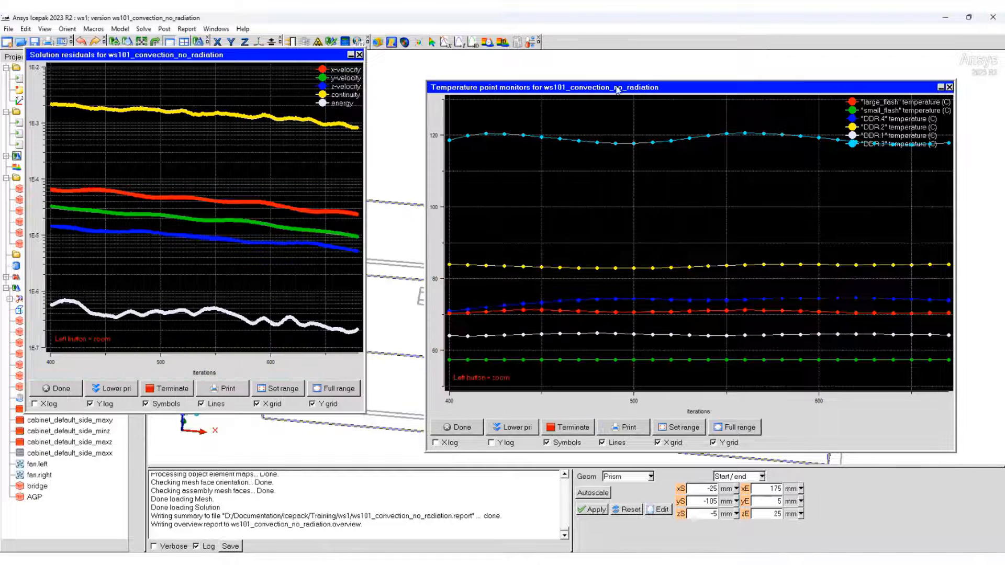
click(359, 55)
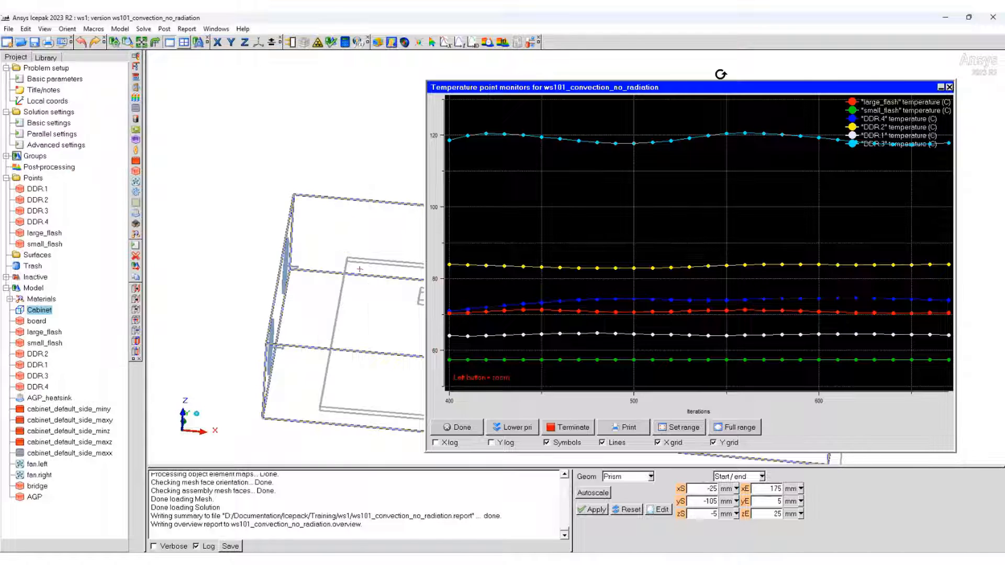
click(949, 87)
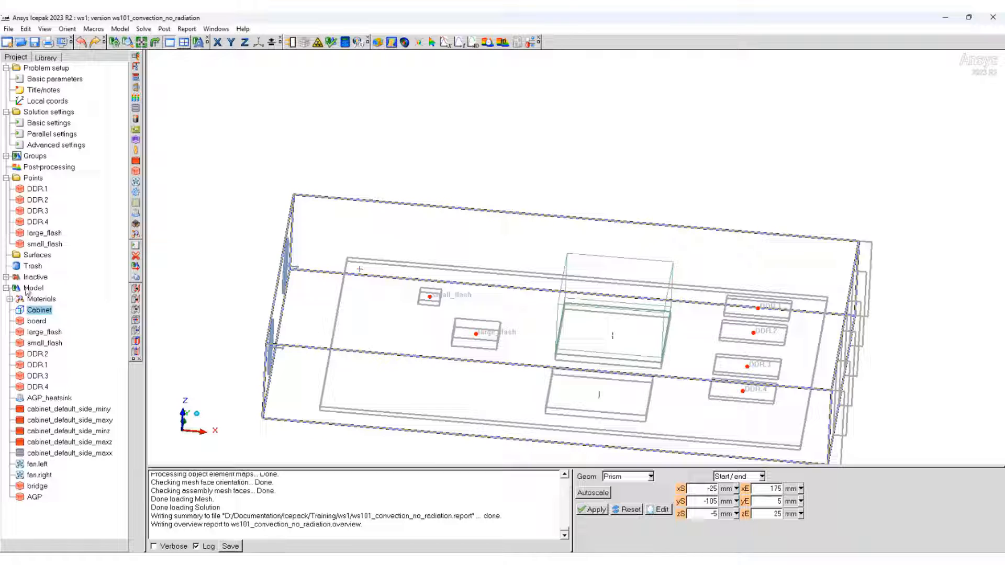
Step: Start an object face plot and select board, large_flash, small_flash, DDR.1 through DDR.4 and AGP_heatsink as its objects
click(377, 45)
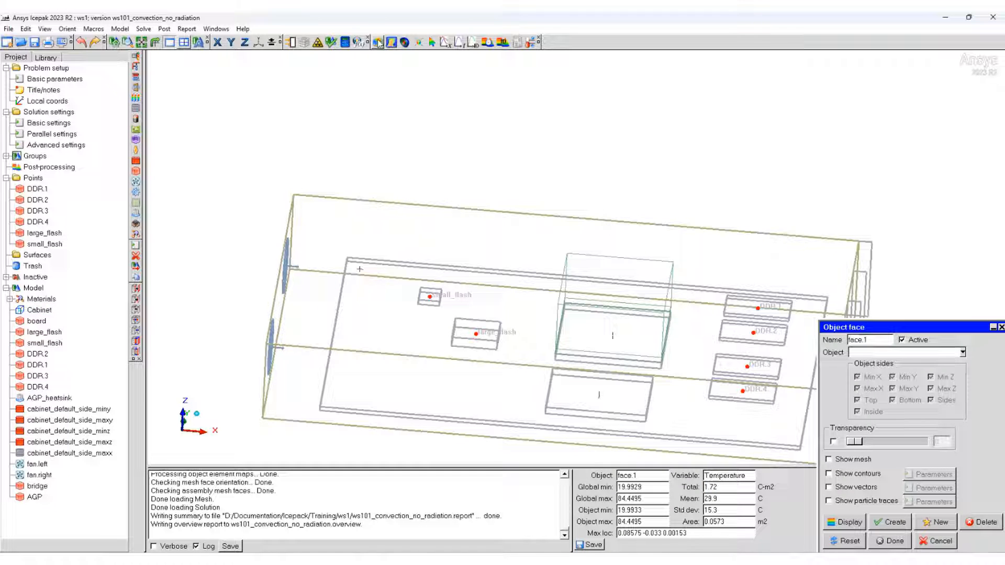
drag(900, 328, 293, 103)
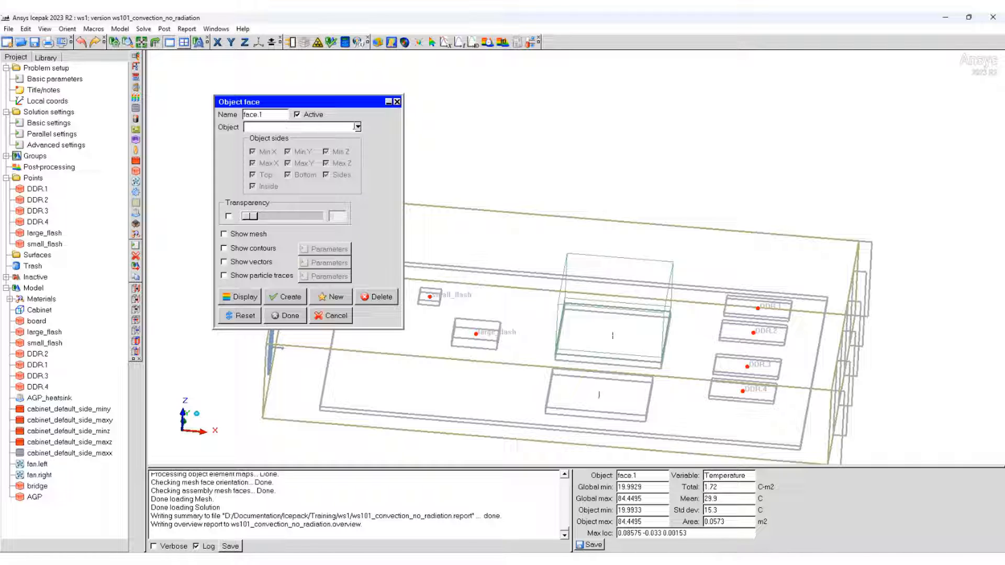
click(357, 127)
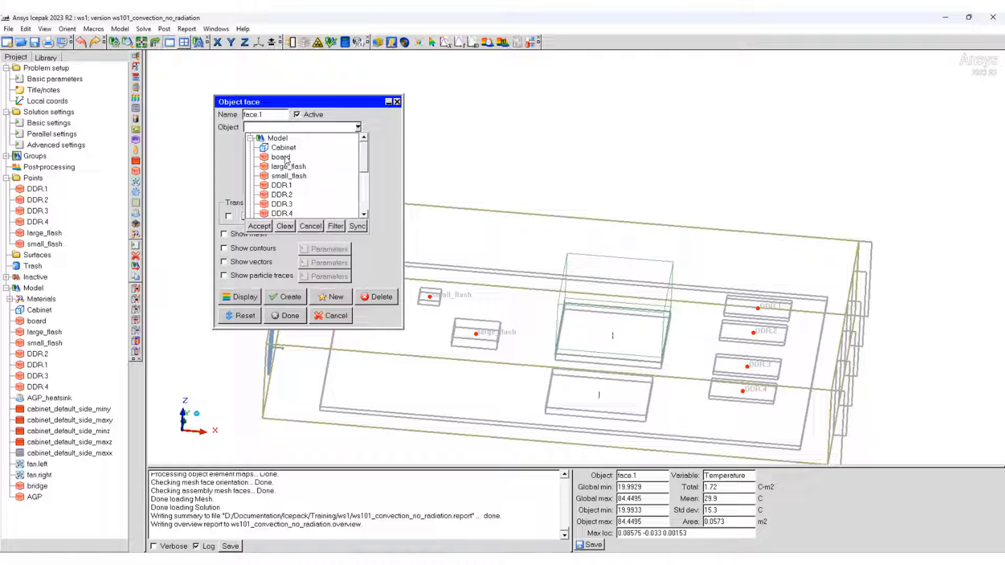
drag(286, 160, 288, 215)
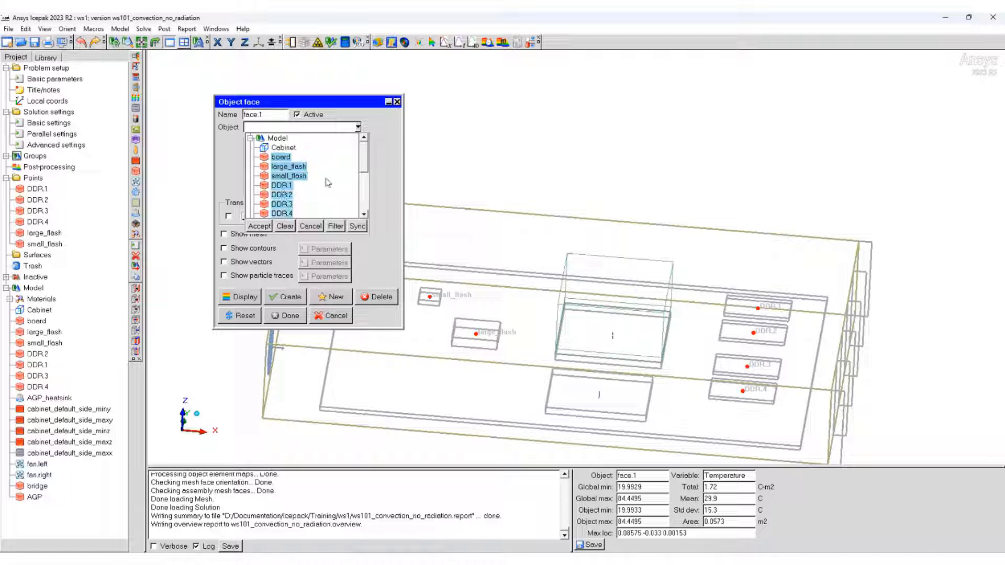
scroll(329, 181, down, 2)
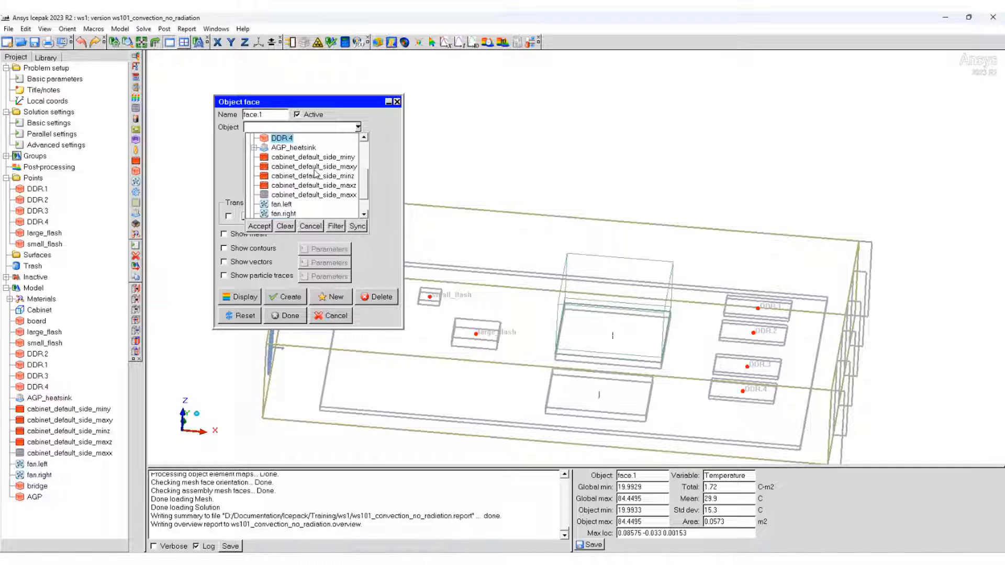
ctrl+click(292, 148)
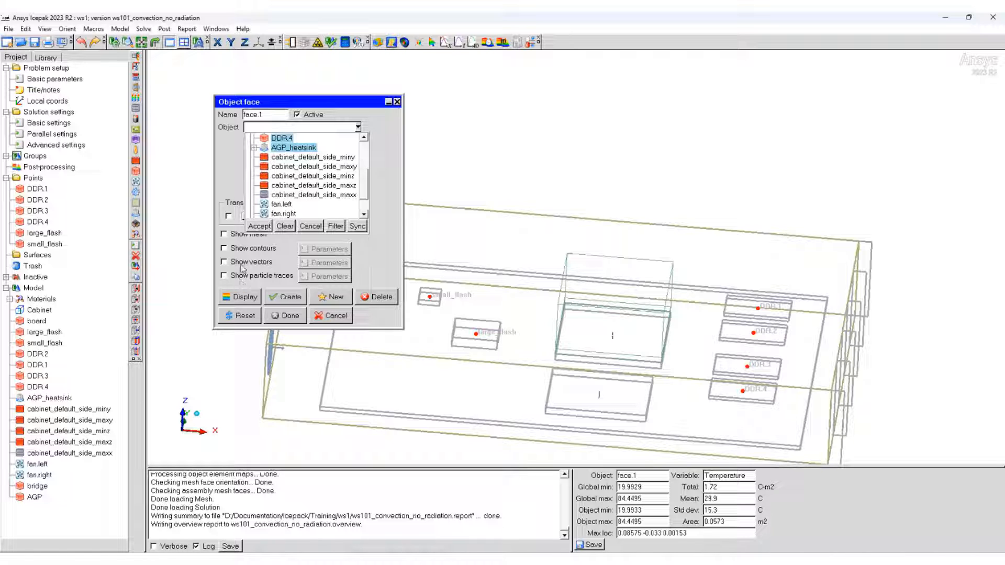
Step: Turn on contours for the object face, keeping Temperature as the variable, and calculate the color levels from This object
click(236, 251)
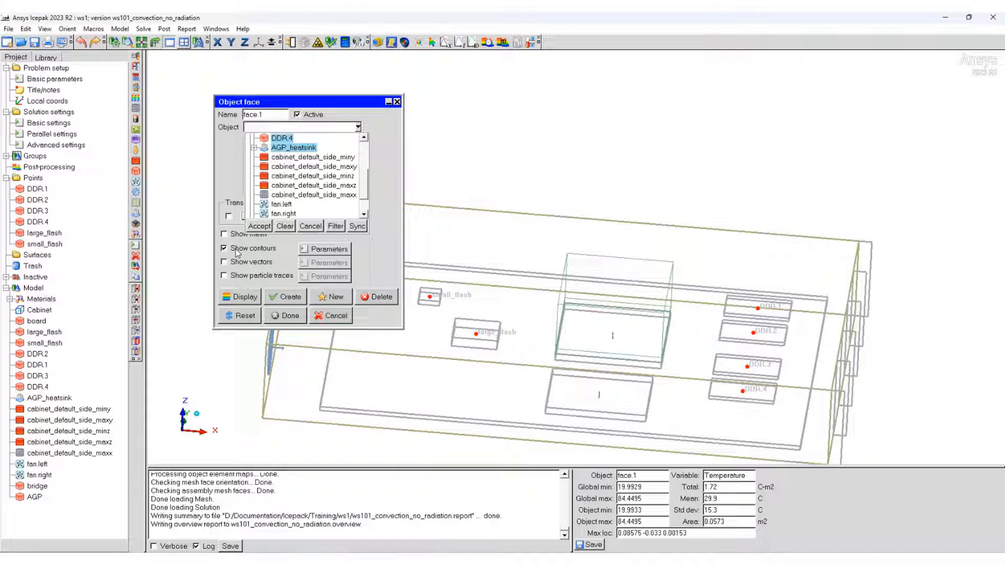
click(330, 250)
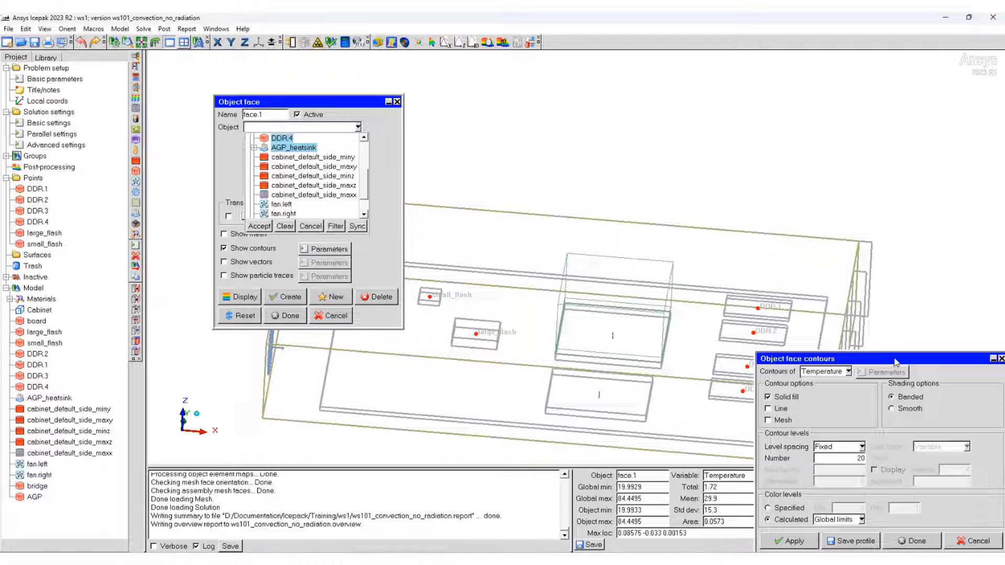
drag(896, 361, 624, 146)
click(576, 156)
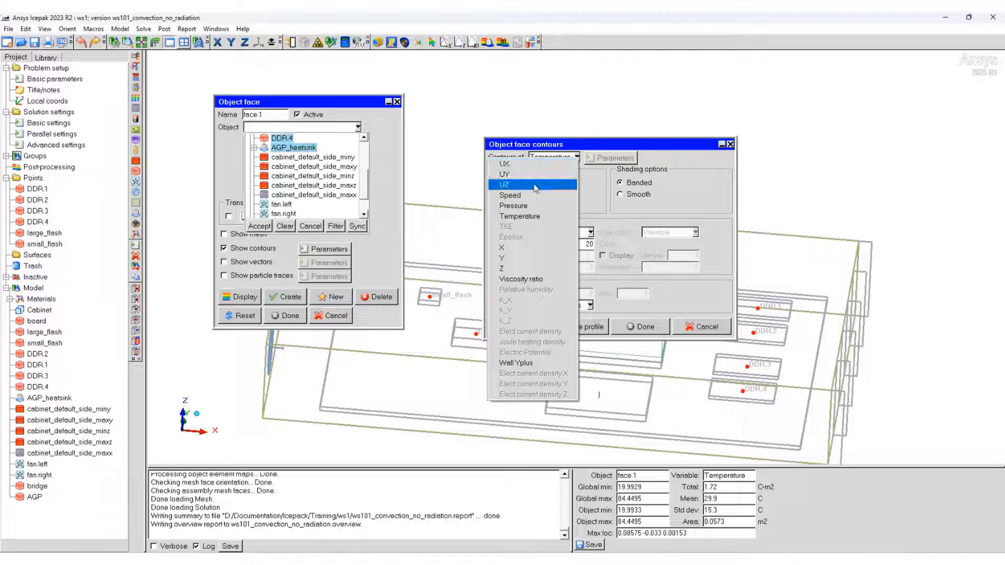
click(684, 192)
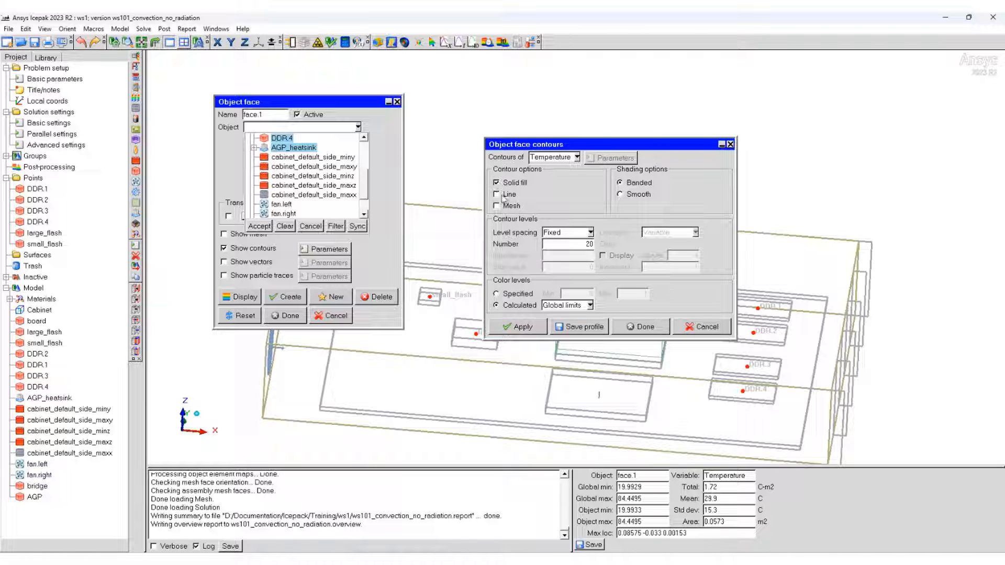
click(576, 307)
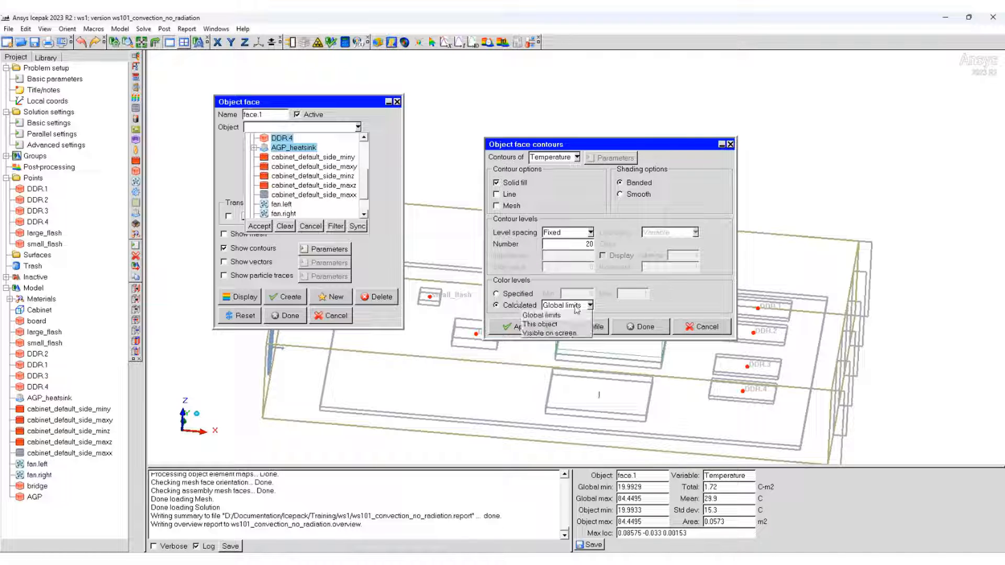
click(552, 326)
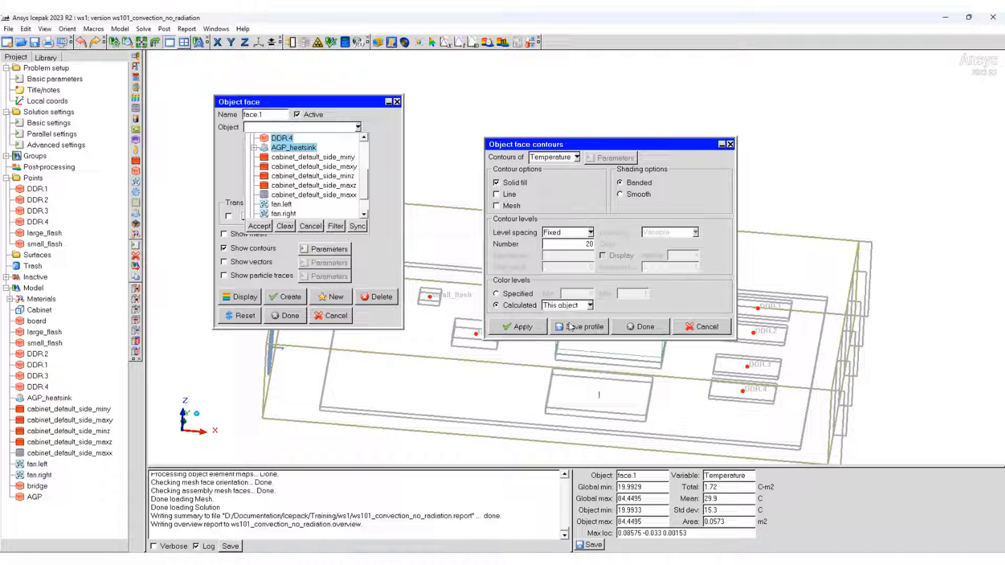
Step: Apply the temperature contours to the selected objects and close the contour and object face settings
click(528, 327)
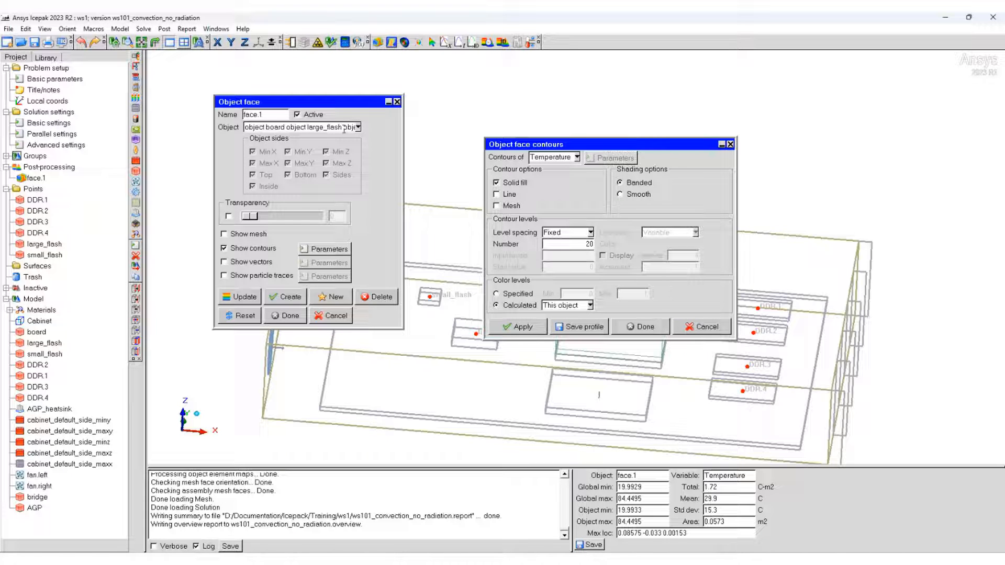
click(532, 328)
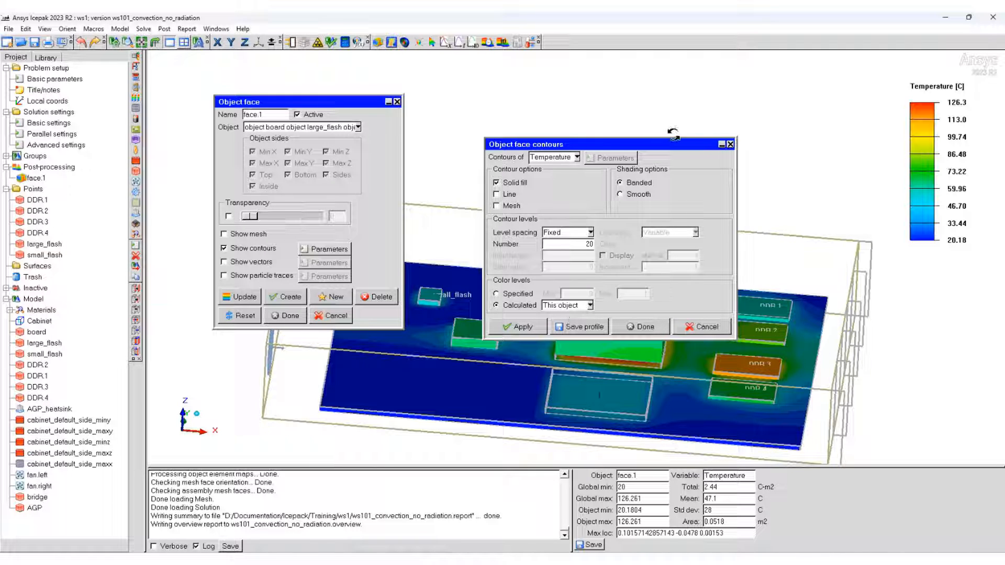
click(629, 329)
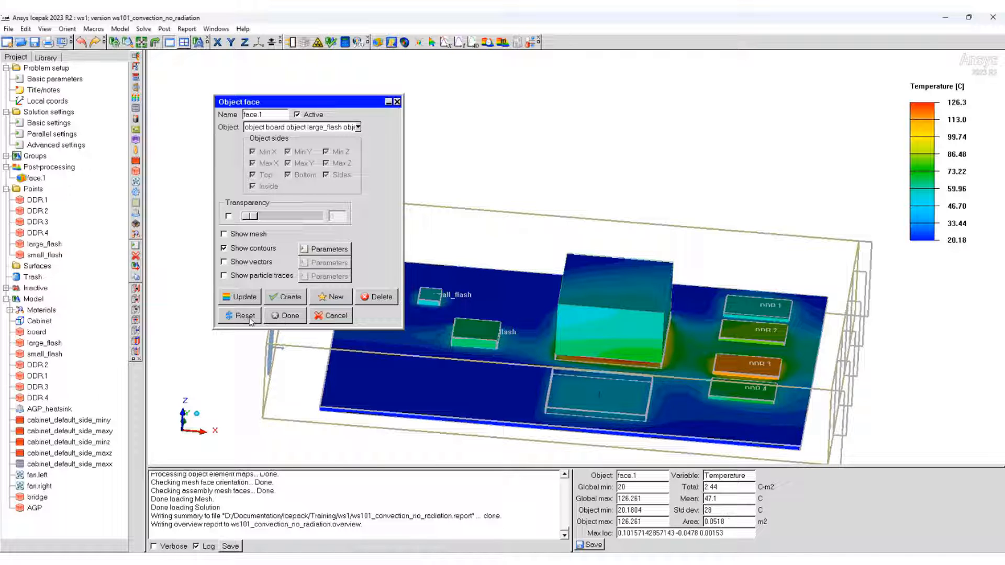
click(283, 321)
drag(652, 324, 714, 199)
drag(424, 262, 618, 275)
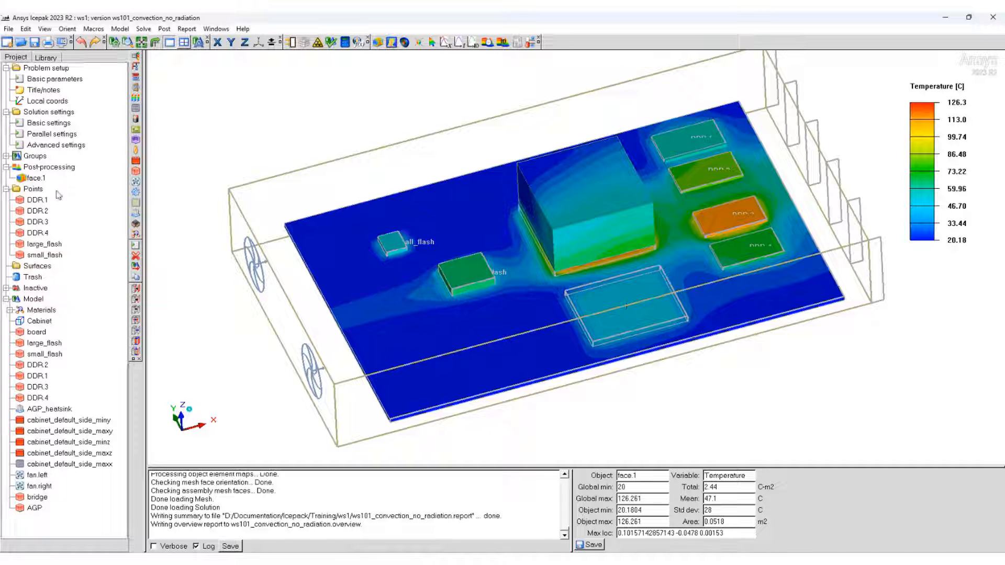
Step: Add the bridge and AGP objects to face.1, update the contour plot and close its settings
double_click(30, 179)
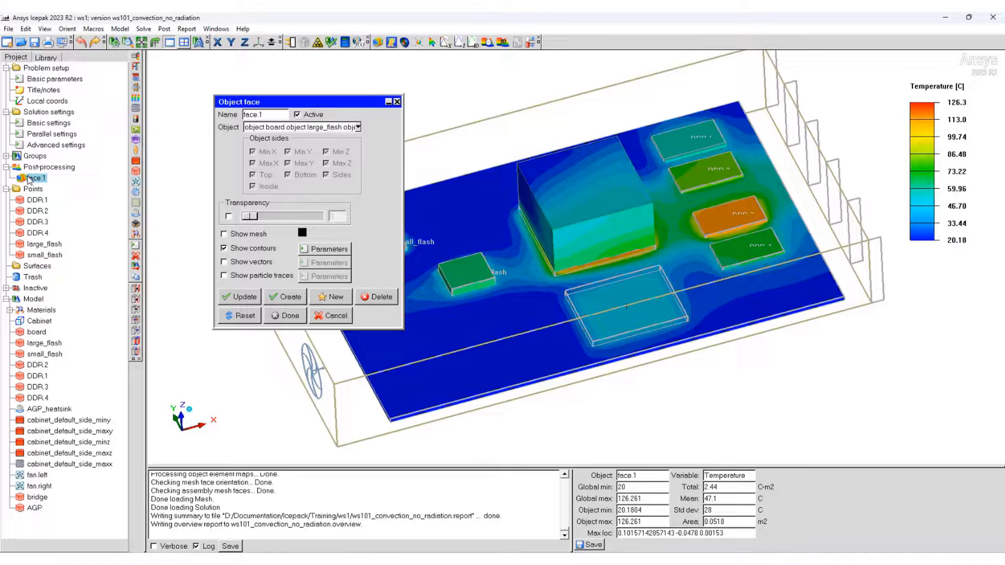
click(358, 127)
drag(365, 161, 366, 194)
ctrl+click(281, 194)
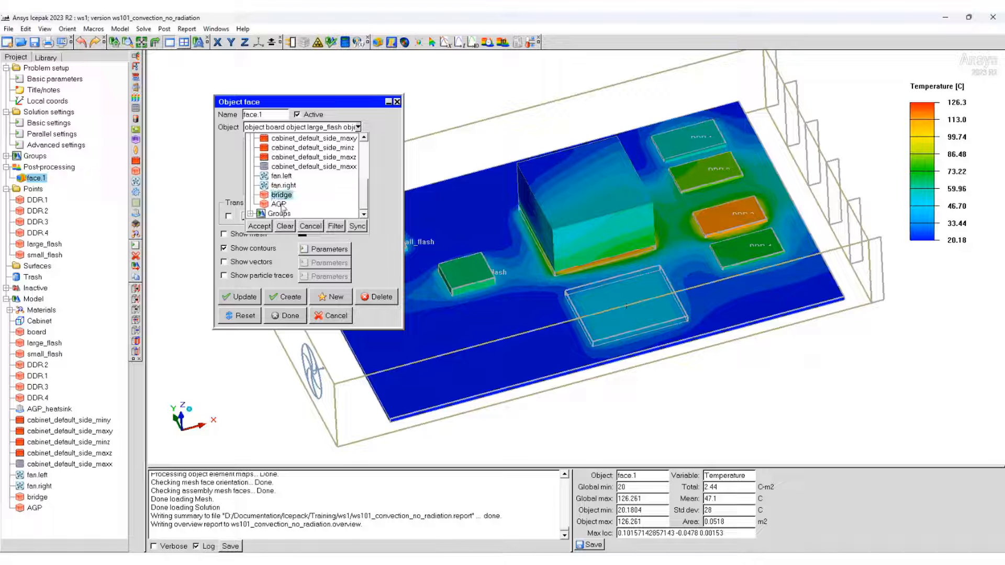
ctrl+click(279, 204)
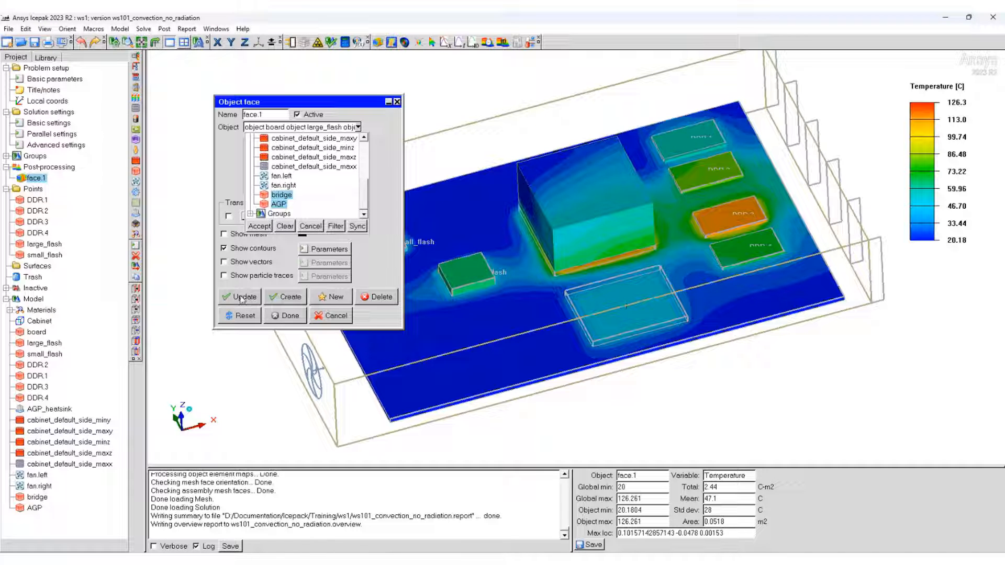
click(263, 227)
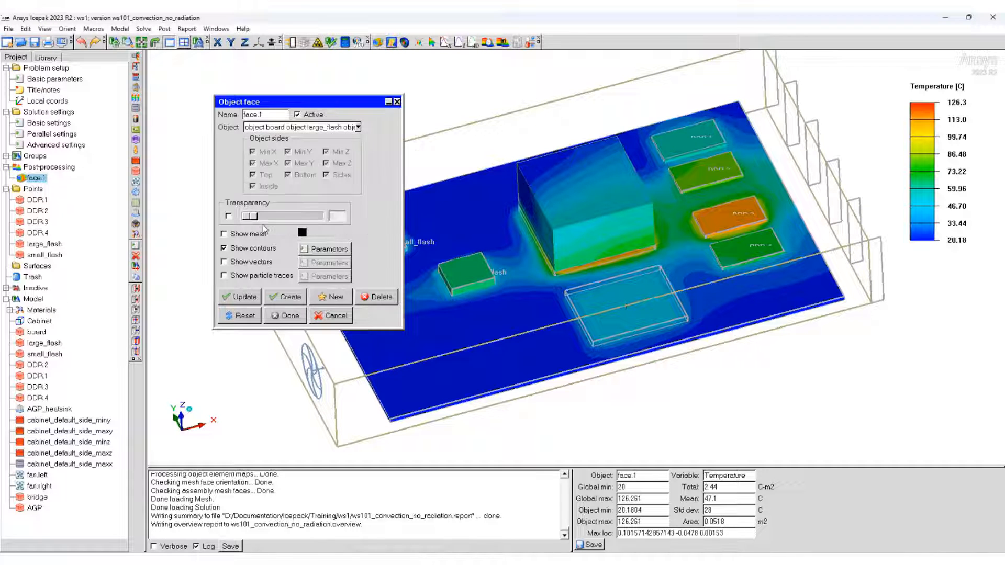
click(244, 298)
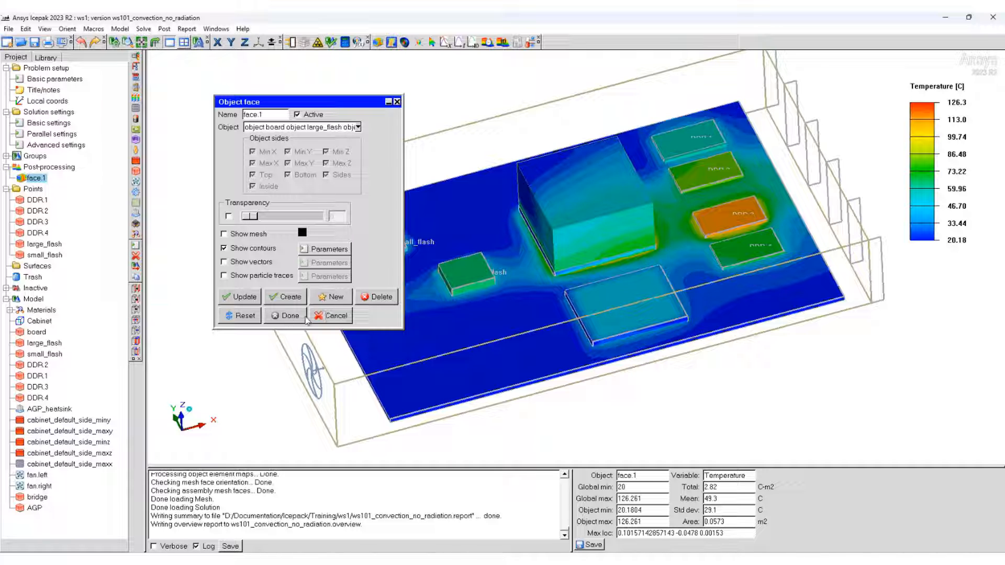
click(285, 315)
Step: Nudge the temperature legend and examine the temperature contours across the board and its components
mouse_move(587, 298)
mouse_down()
mouse_move(574, 211)
mouse_move(458, 157)
mouse_move(598, 240)
mouse_move(593, 299)
mouse_up()
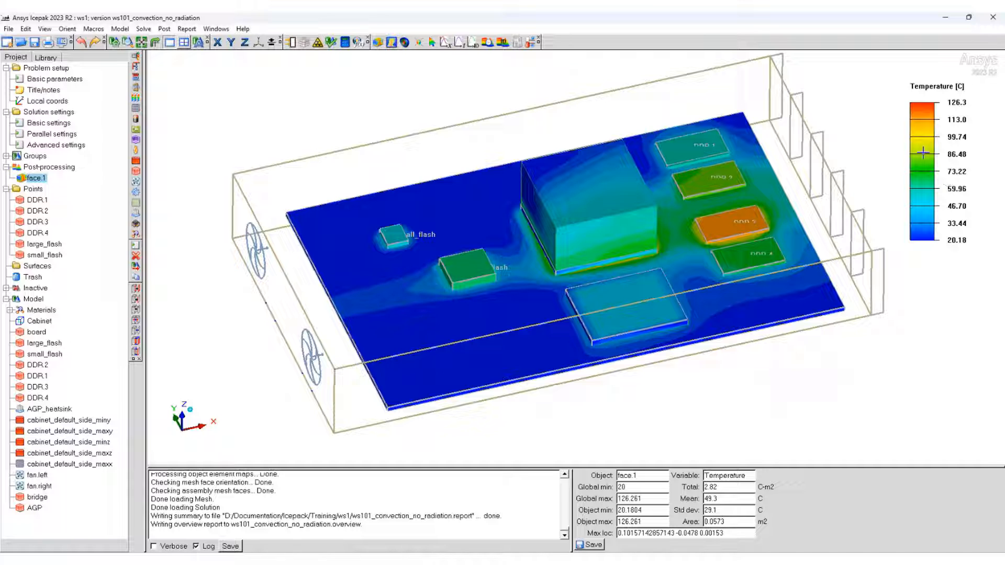
mouse_move(917, 146)
mouse_down()
mouse_move(897, 152)
mouse_move(886, 133)
mouse_move(901, 147)
mouse_move(892, 137)
mouse_move(913, 359)
mouse_move(927, 378)
mouse_move(938, 350)
mouse_move(912, 231)
mouse_move(932, 134)
mouse_move(900, 150)
mouse_move(920, 157)
mouse_up()
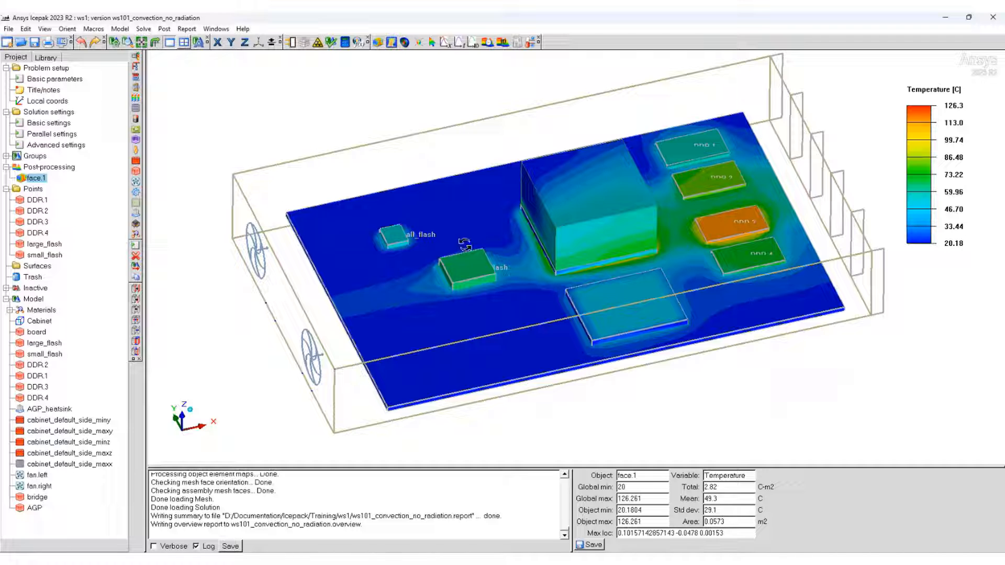
mouse_move(418, 292)
mouse_down()
mouse_move(393, 294)
mouse_move(417, 292)
mouse_up()
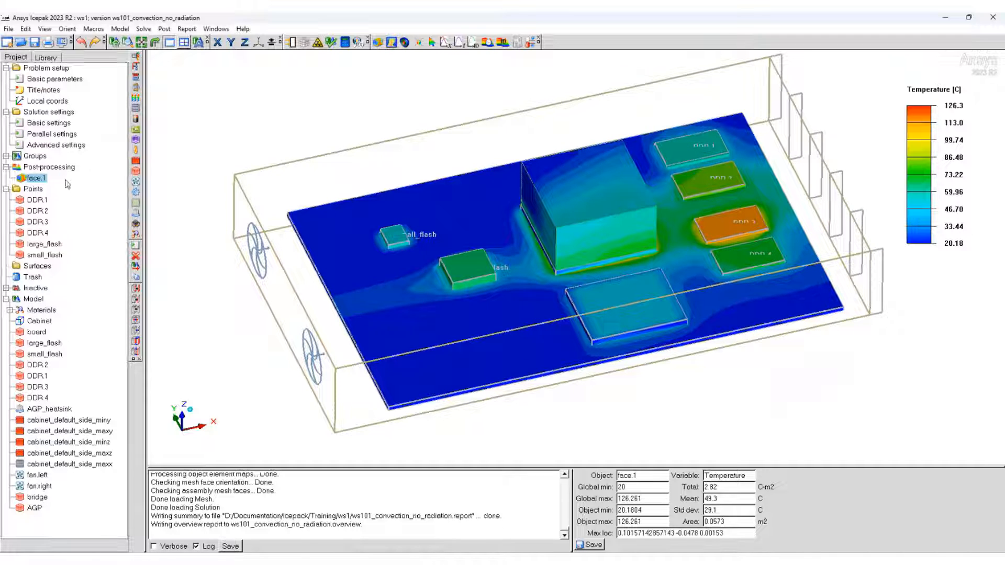
Step: Deactivate the face.1 temperature contour plot and check the list of inactive items
right_click(39, 180)
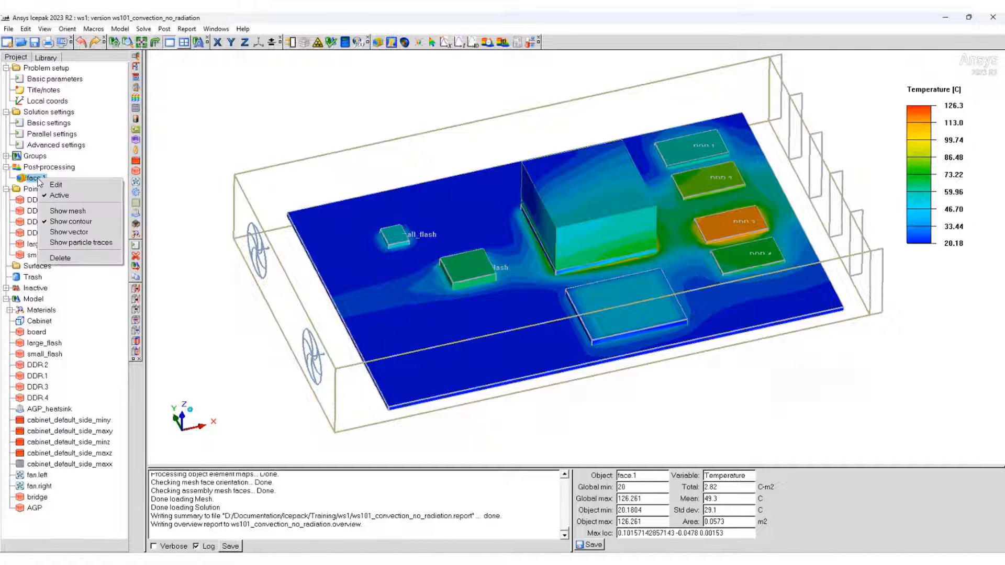
click(58, 197)
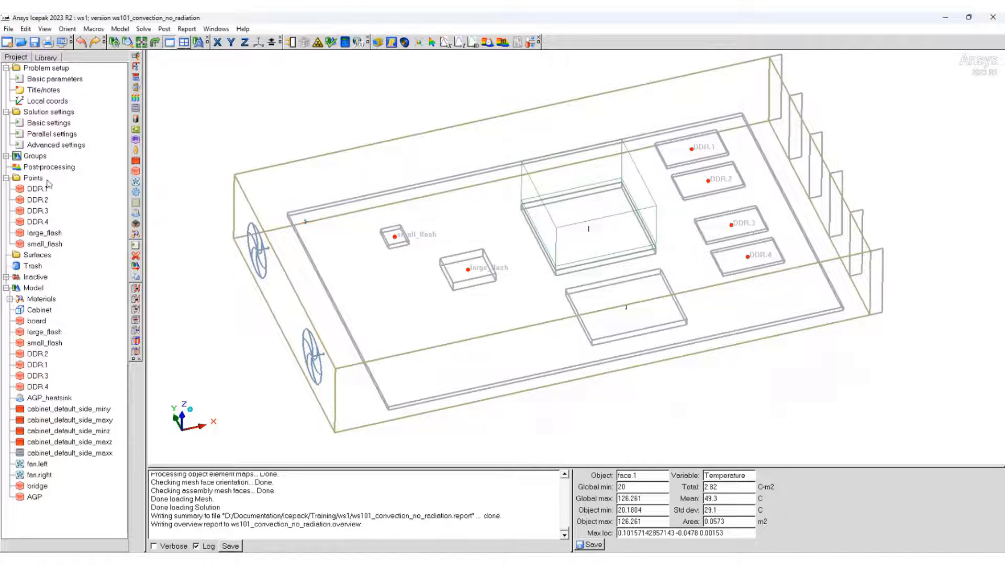
click(6, 278)
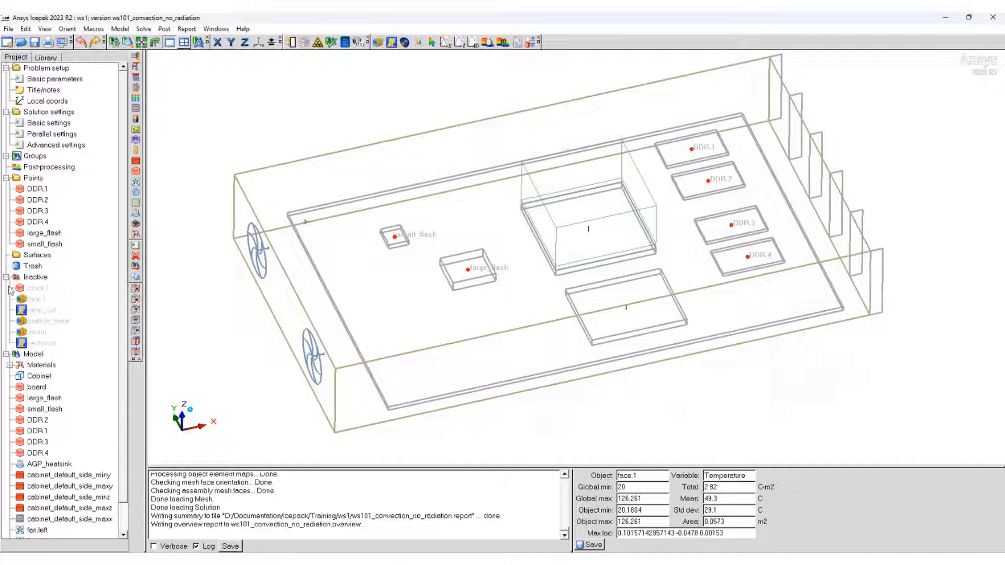
click(6, 277)
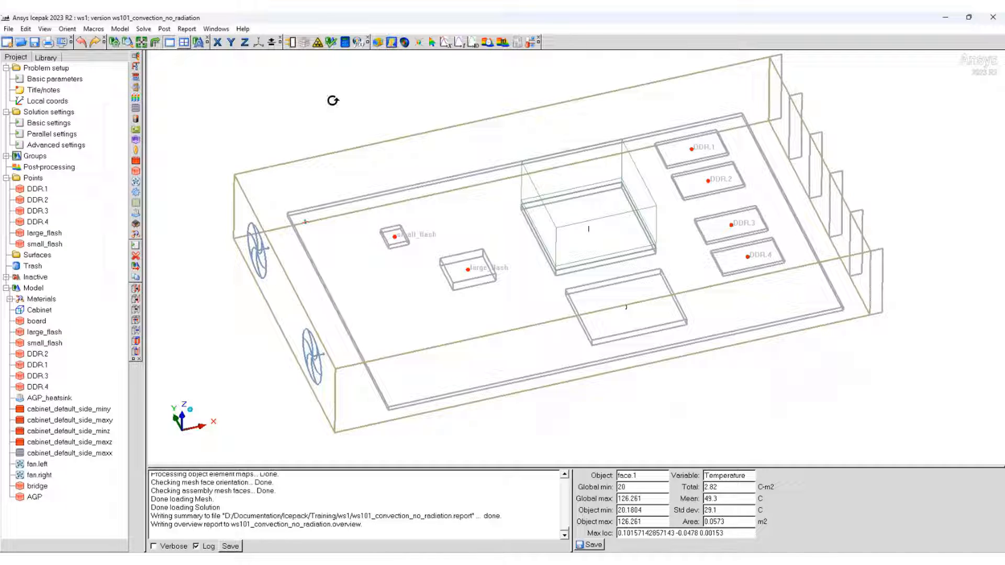
Step: Start a new object face plot named vector1 and assign the Cabinet as its object
click(378, 43)
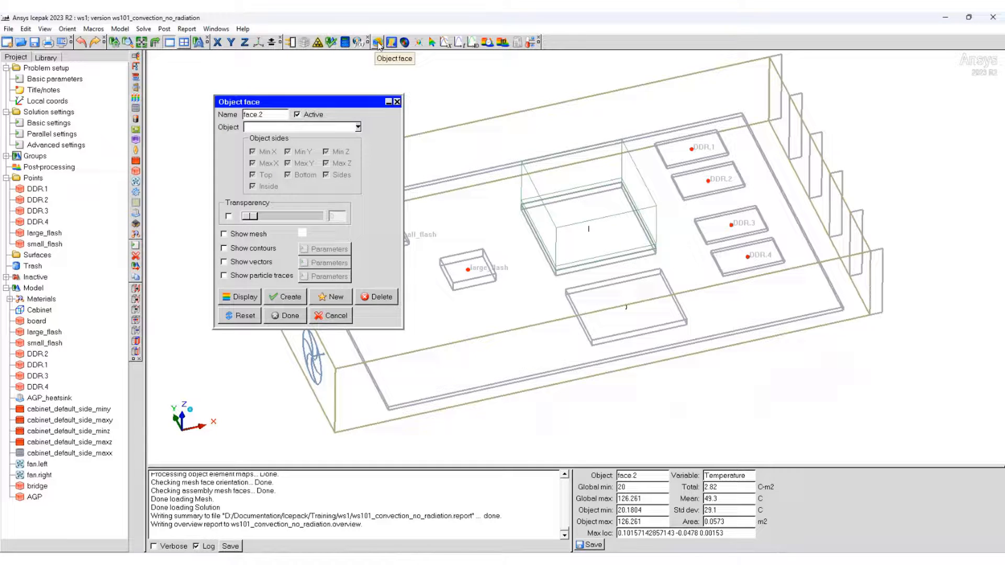
triple_click(274, 114)
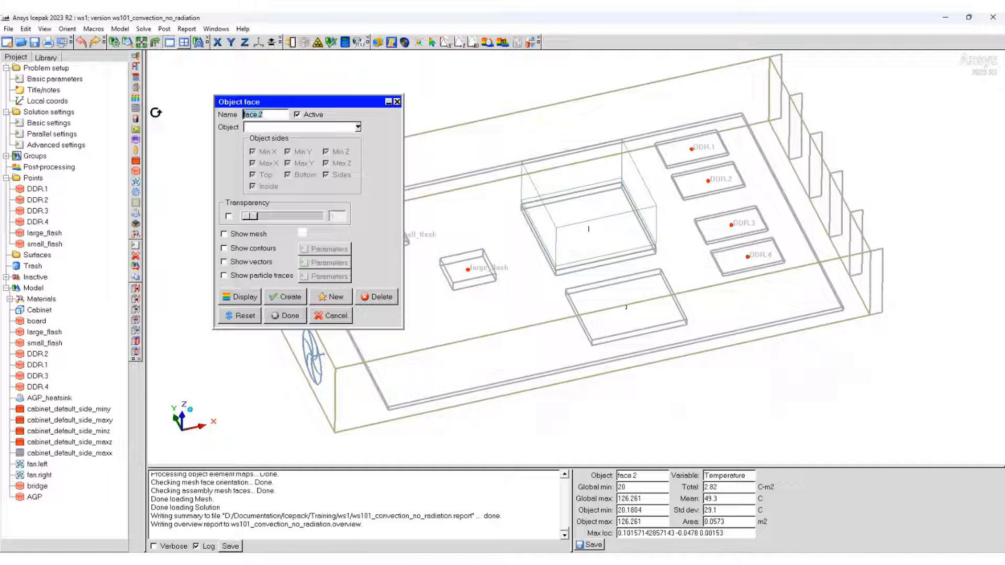
text(vector1)
click(359, 128)
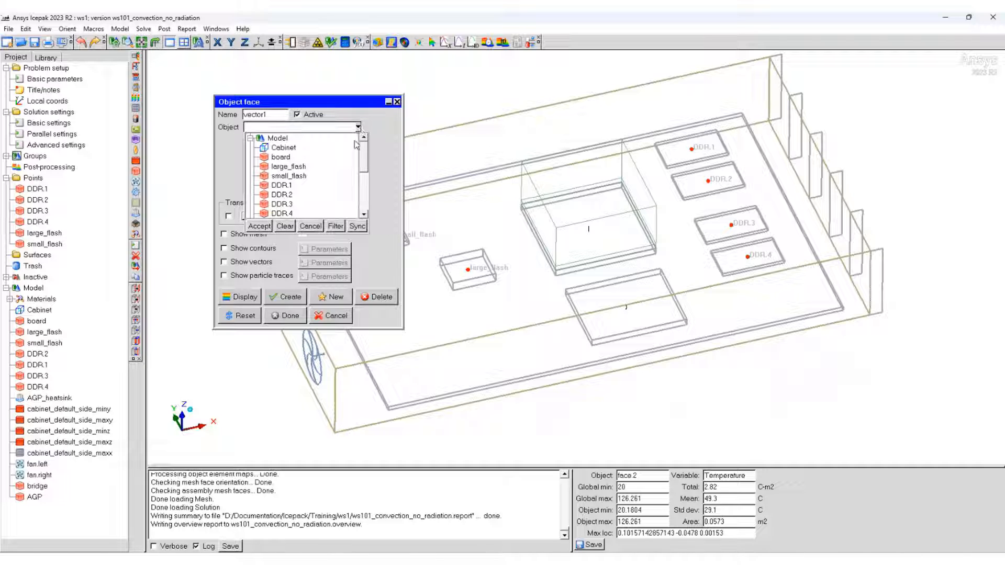
click(283, 148)
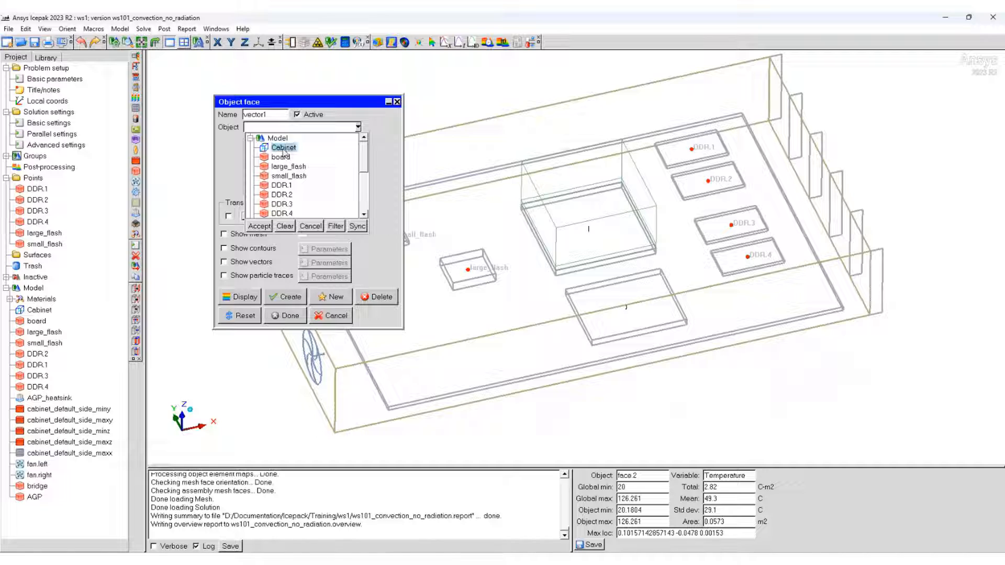
click(260, 227)
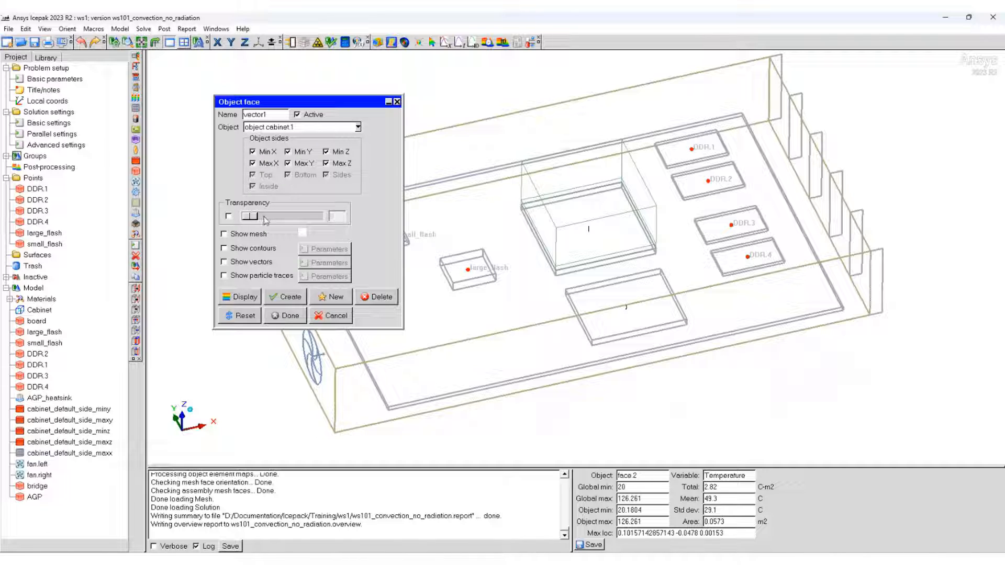
Step: Show velocity magnitude vectors on vector1 with color levels calculated from This object, apply them and close the vector and object face settings
click(239, 262)
click(318, 265)
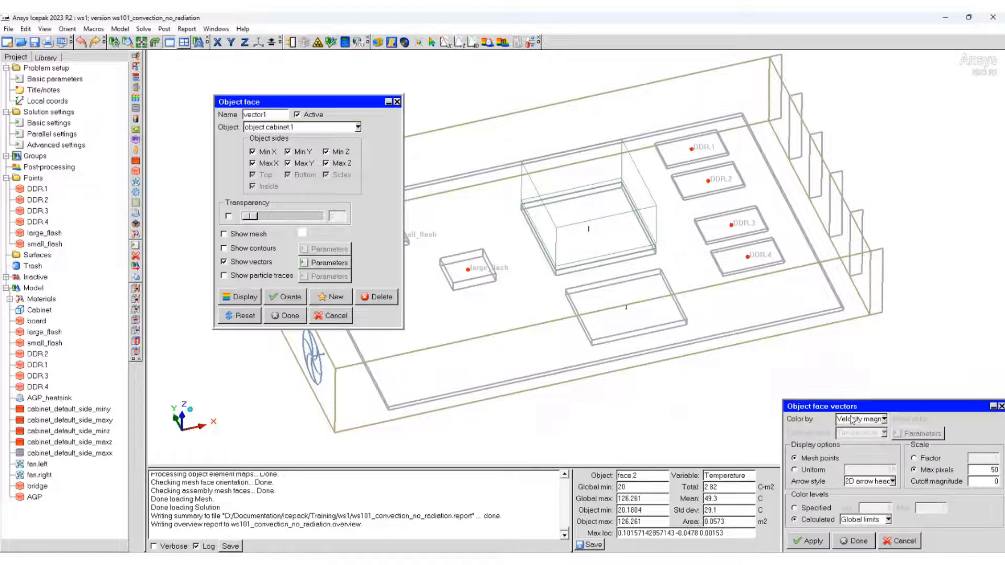
drag(852, 407, 591, 234)
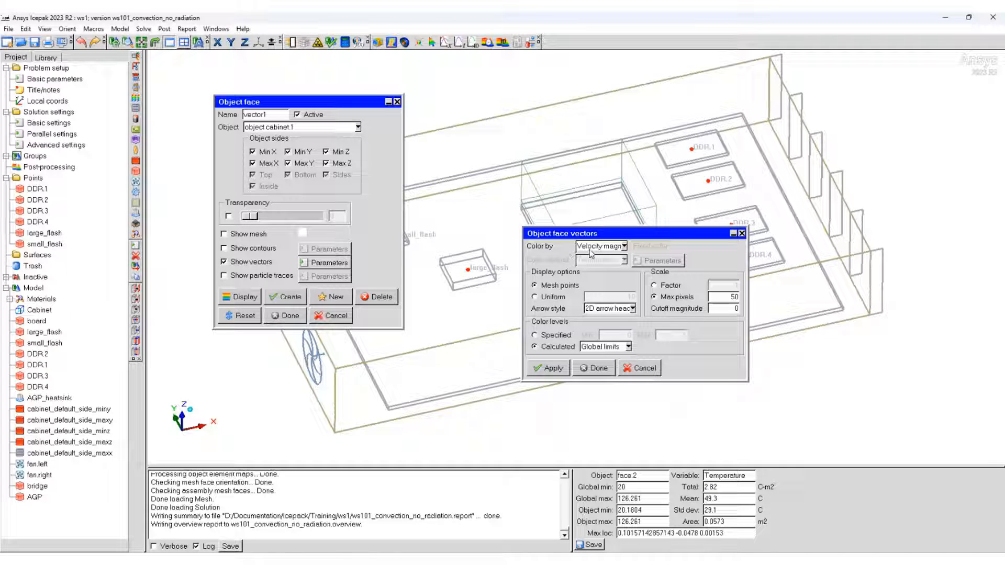
click(628, 346)
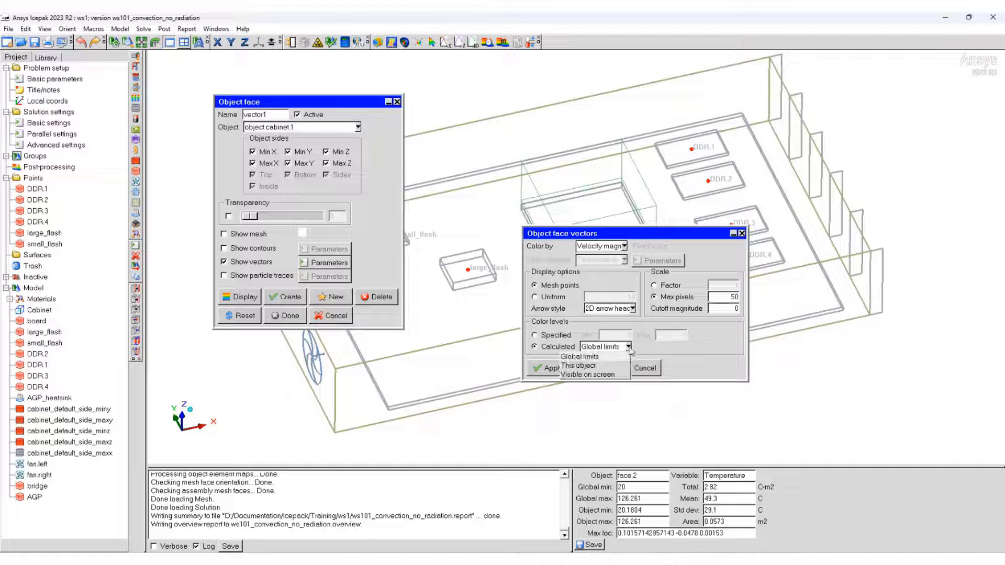
click(592, 366)
click(552, 368)
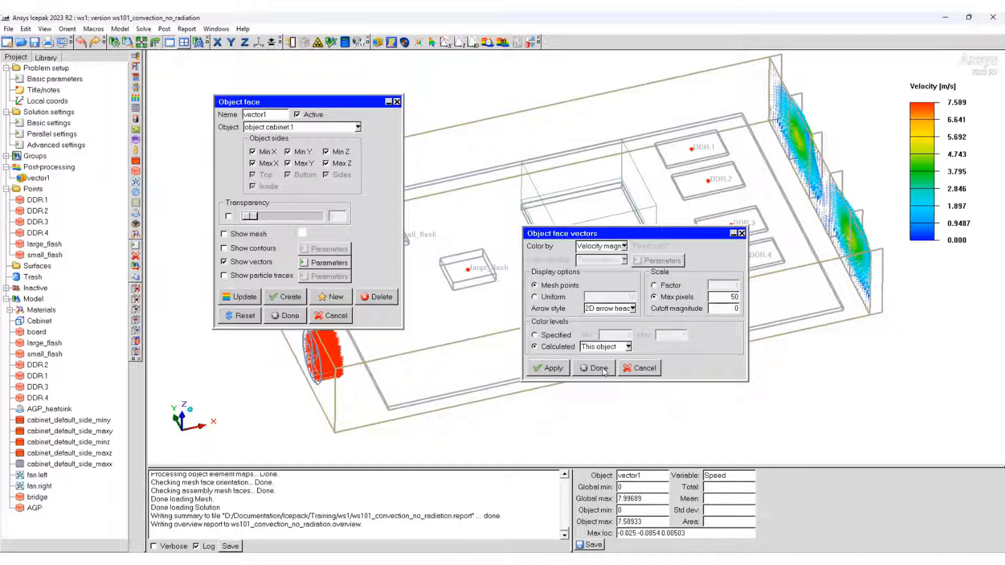
click(598, 368)
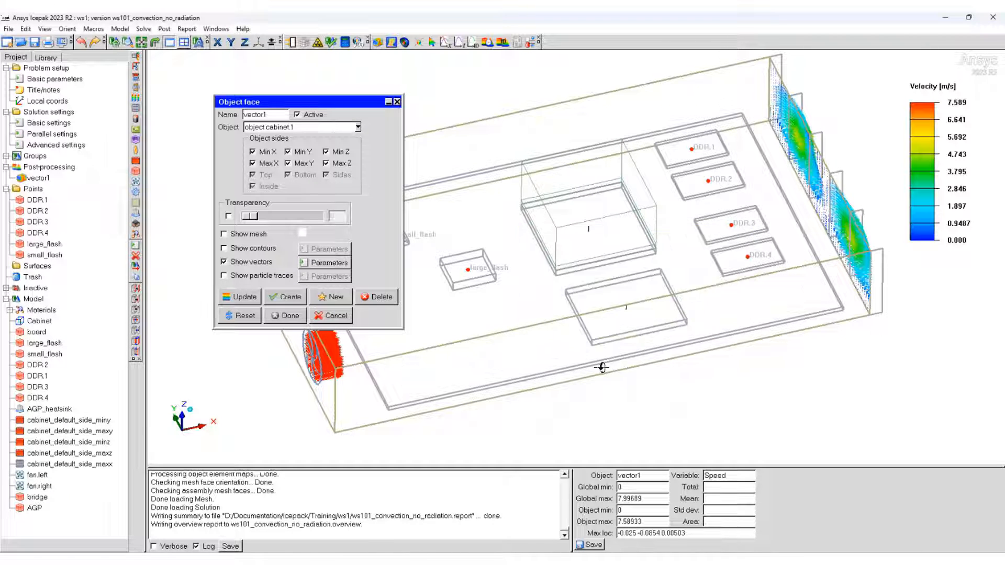
click(285, 316)
drag(584, 317, 602, 325)
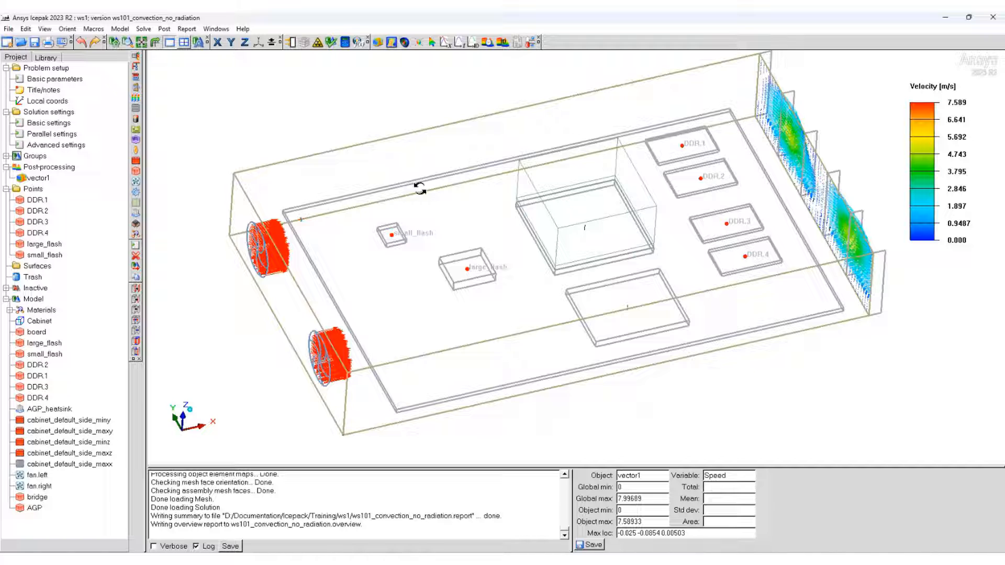
Step: Add AGP_heatsink to the objects of vector1, update the plot, close its settings and inspect the vectors
right_click(34, 178)
click(50, 189)
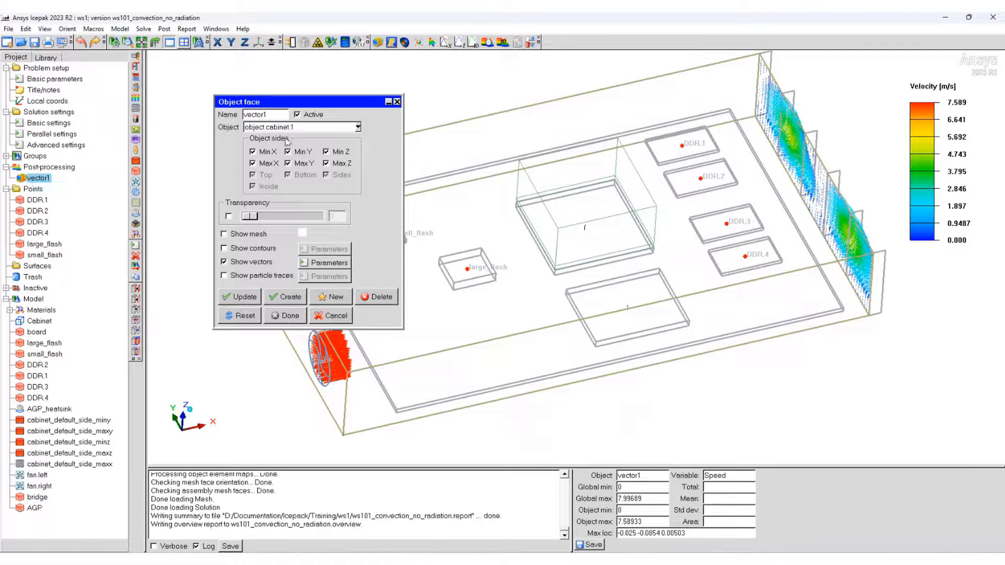
click(359, 127)
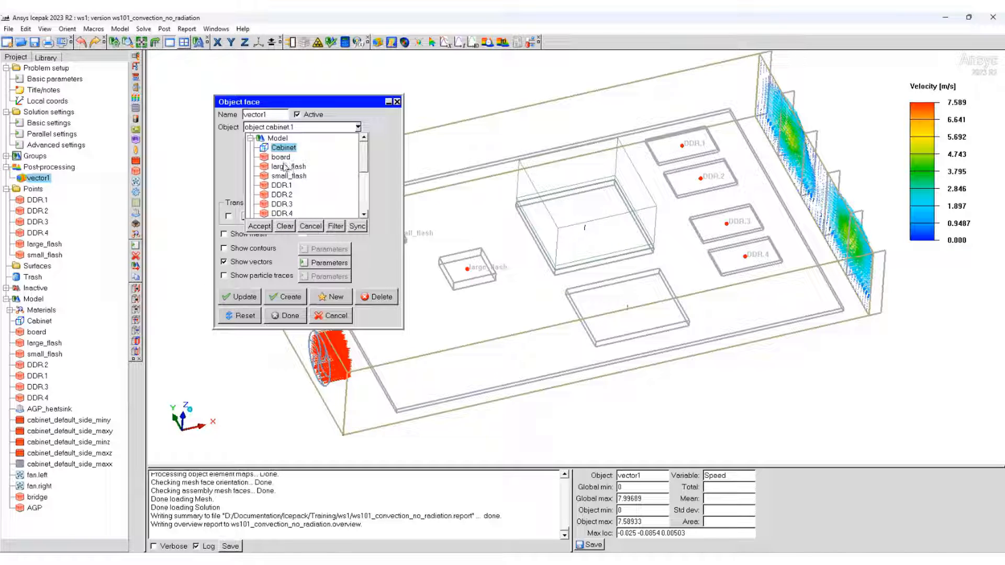
scroll(294, 167, down, 3)
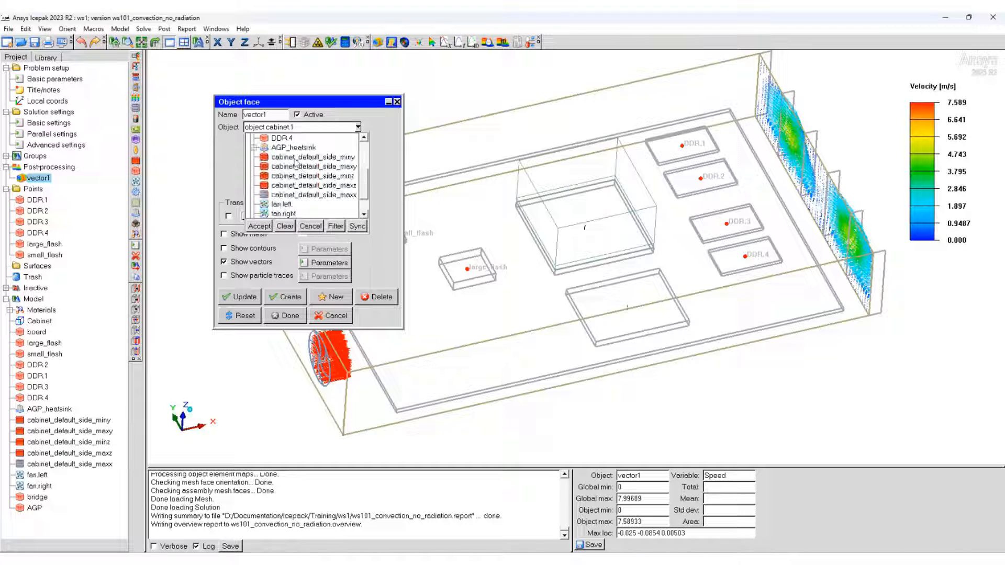
click(293, 147)
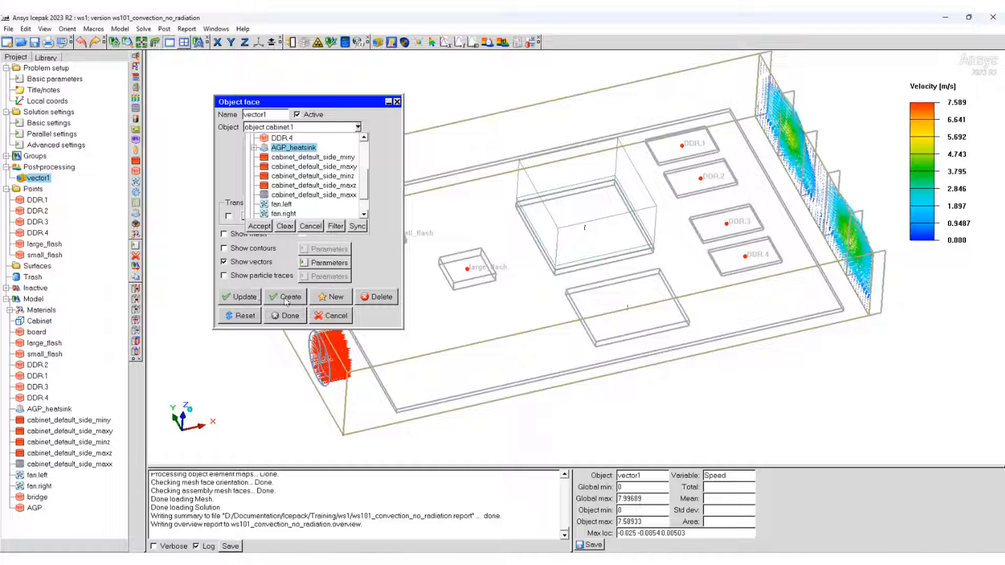
click(259, 226)
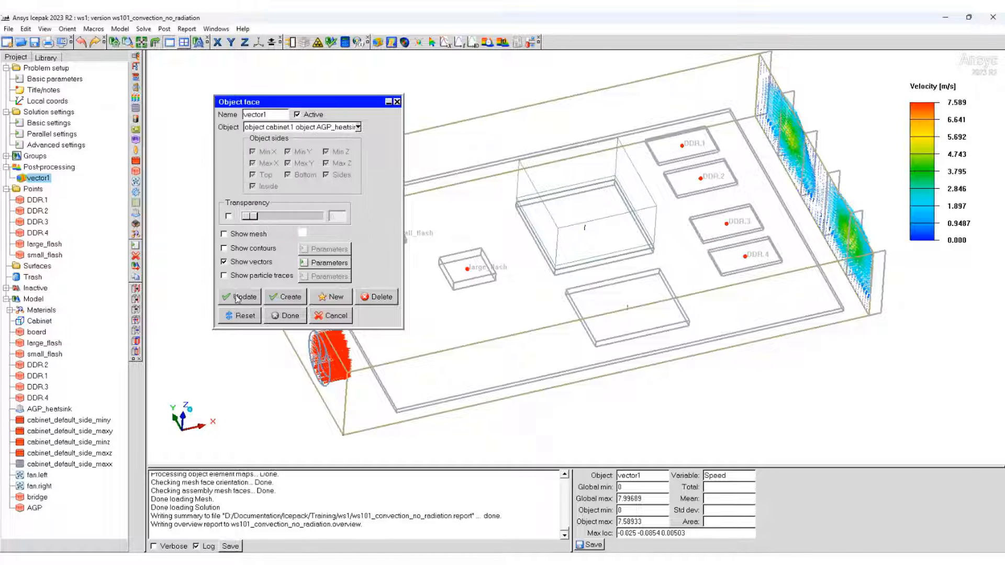
click(237, 298)
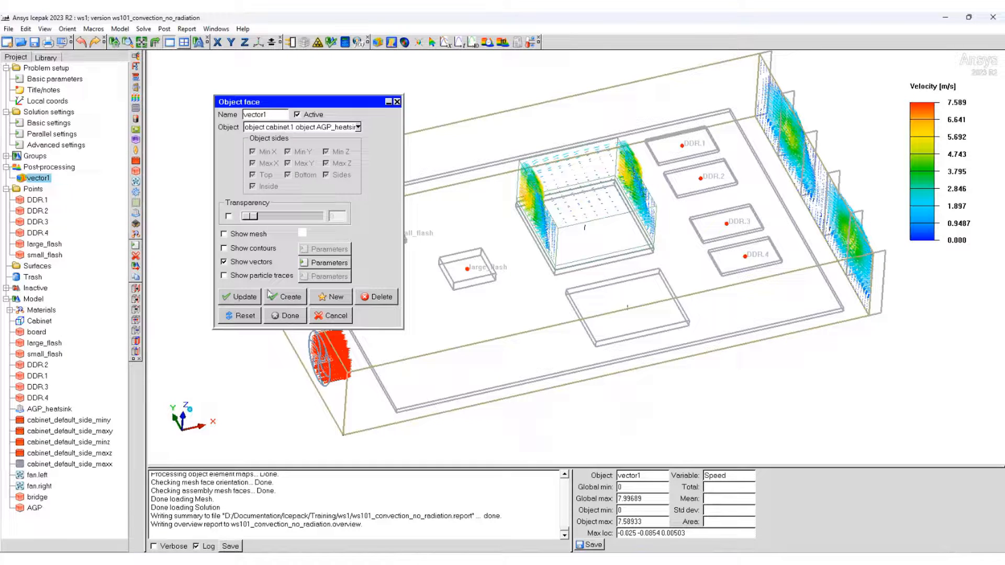
click(287, 315)
drag(489, 242, 396, 435)
drag(512, 311, 531, 348)
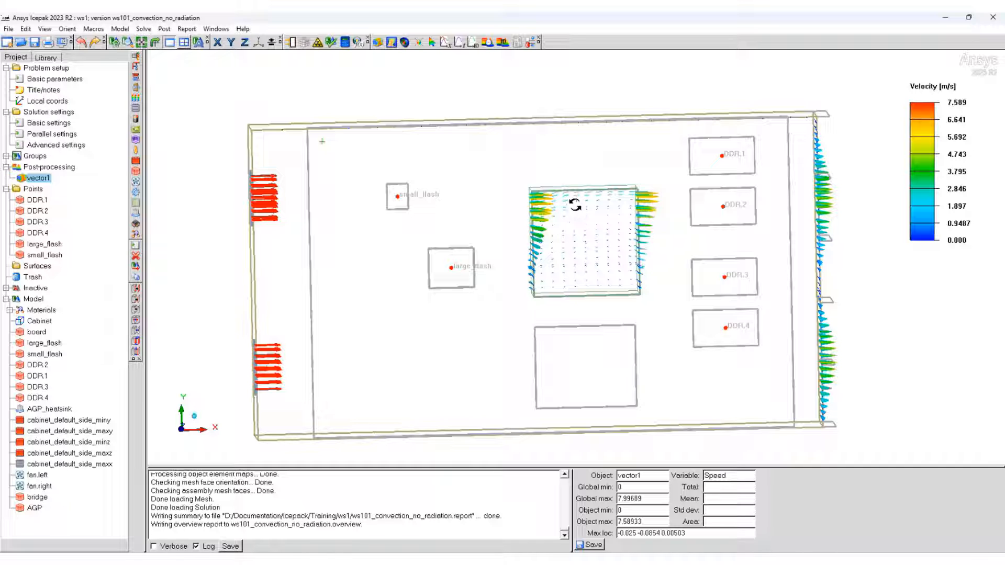
drag(568, 250, 596, 229)
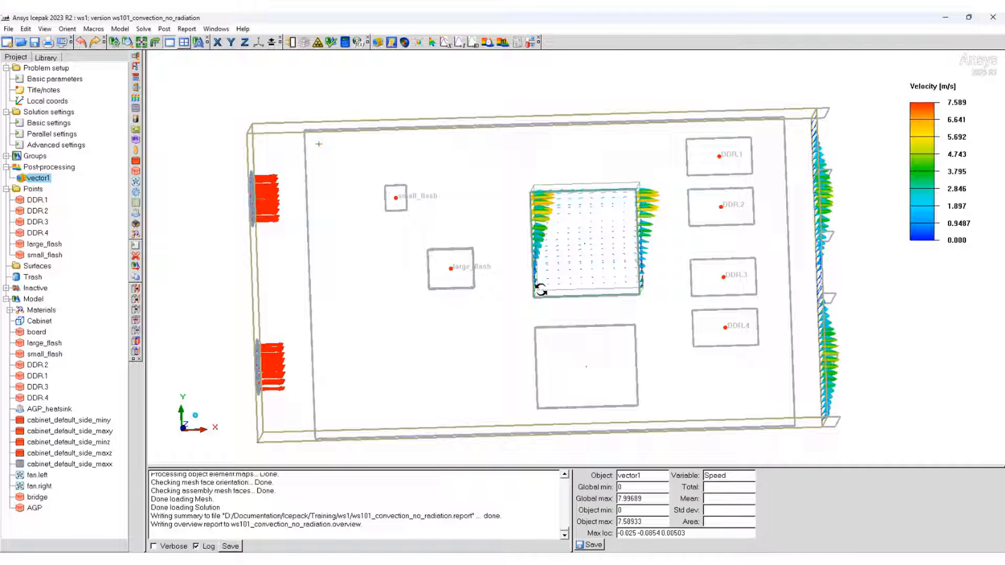
drag(549, 267, 561, 217)
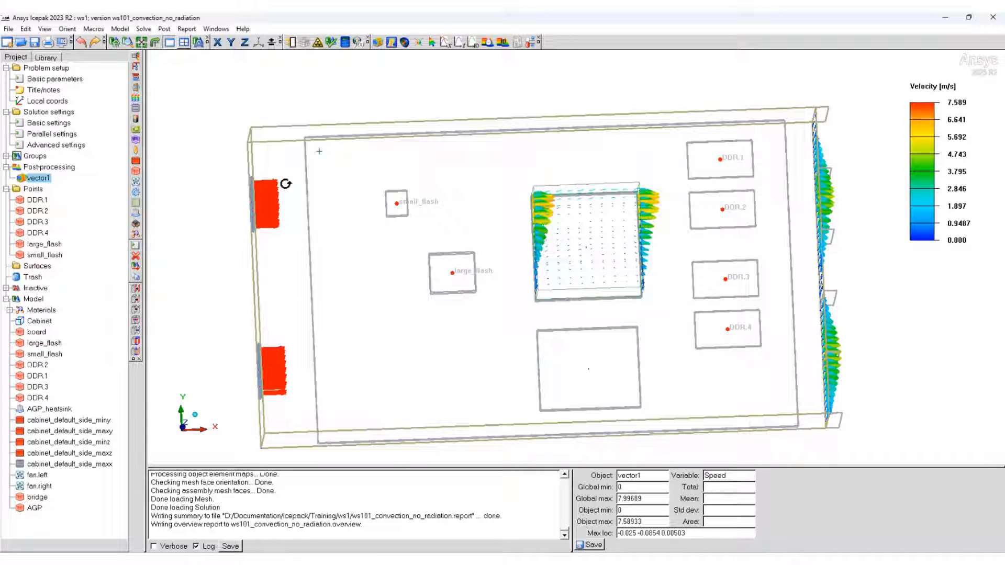
Step: Reactivate face.1 to view the temperature contours together with the velocity vectors, and deactivate it again
click(6, 289)
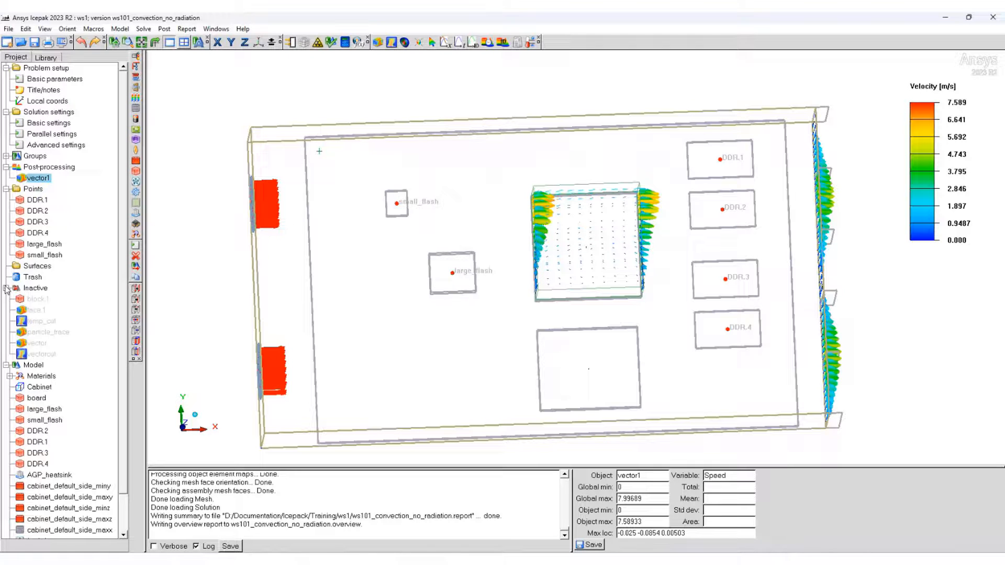
right_click(37, 309)
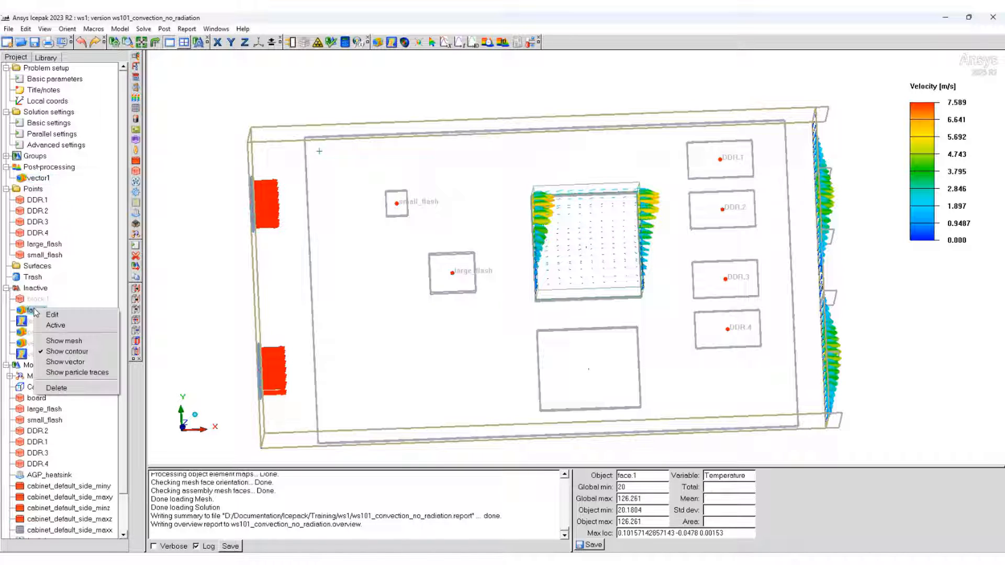
click(57, 326)
drag(540, 304, 605, 258)
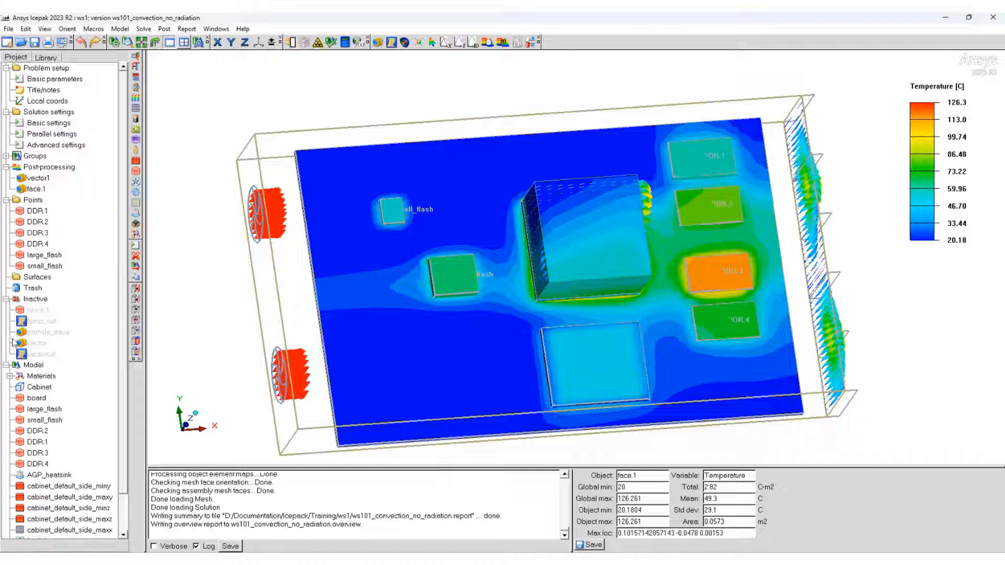
right_click(36, 188)
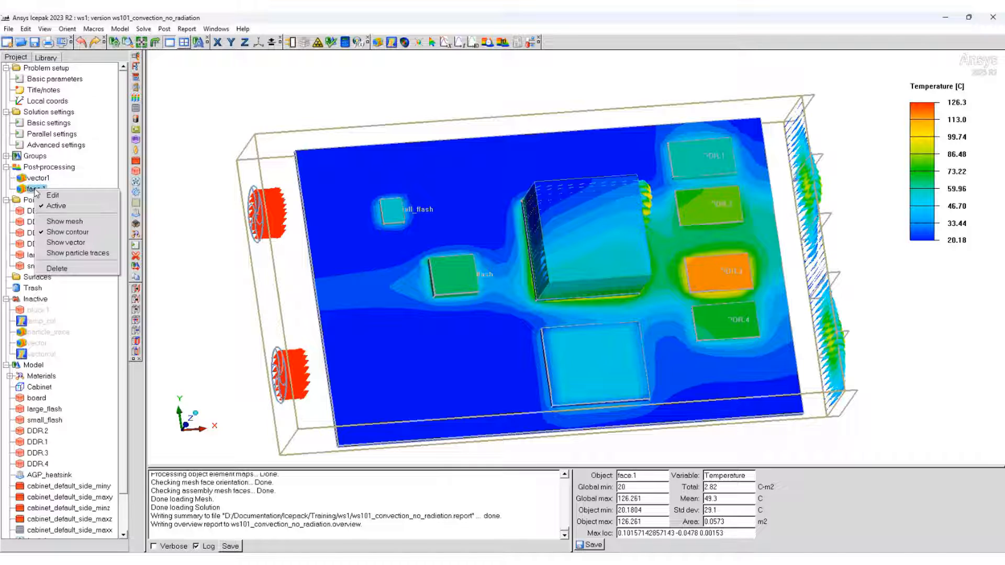
click(47, 206)
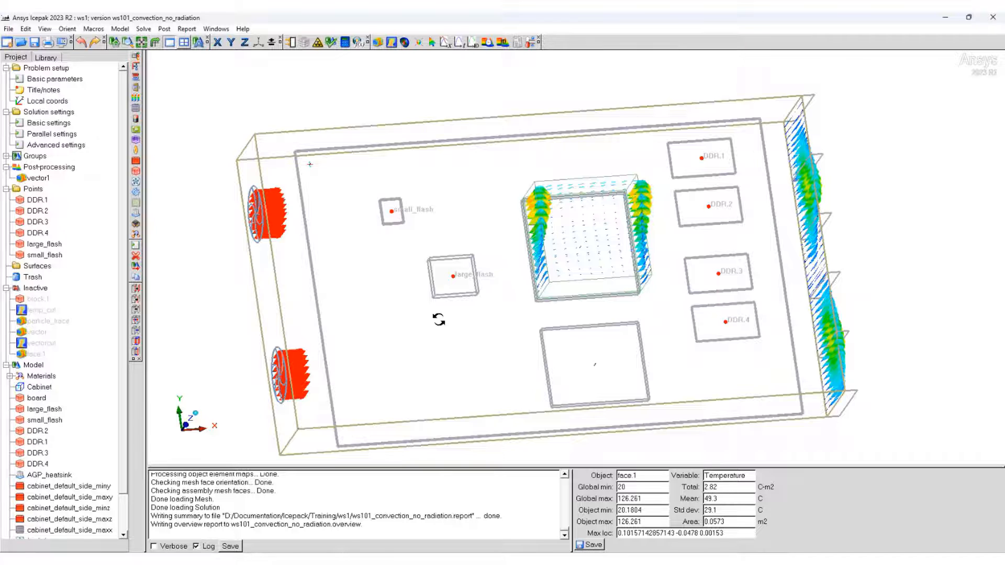
Step: Set the arrow style of the vector1 plot to 3D arrow heads, apply it and close the vector settings
mouse_move(437, 246)
mouse_down()
mouse_move(432, 210)
mouse_move(440, 233)
mouse_up()
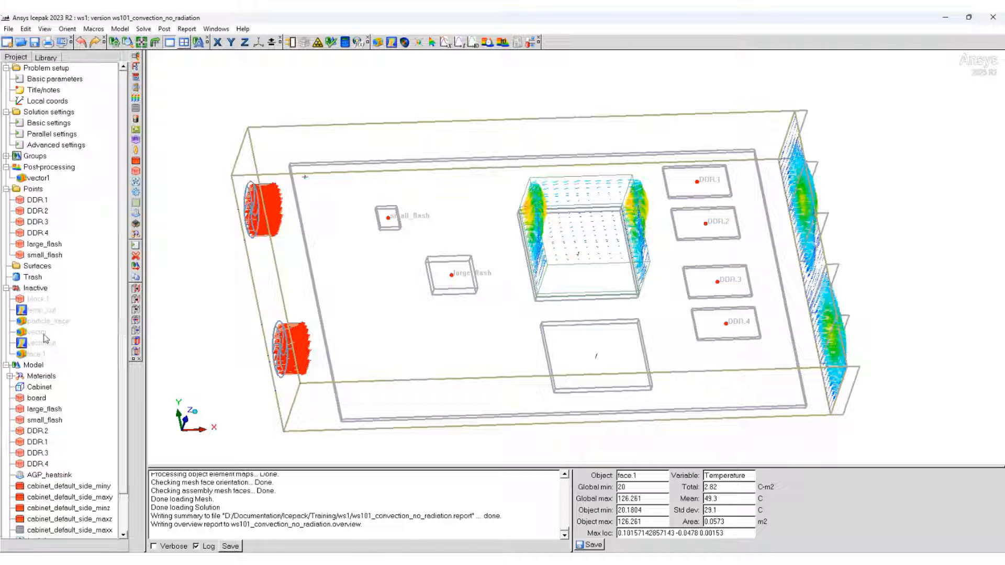
double_click(38, 178)
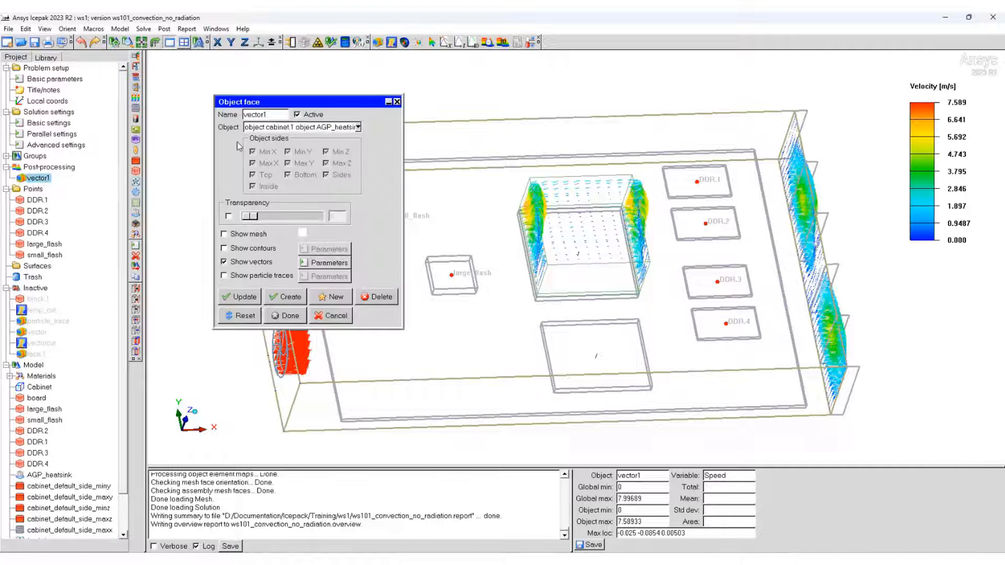
click(338, 263)
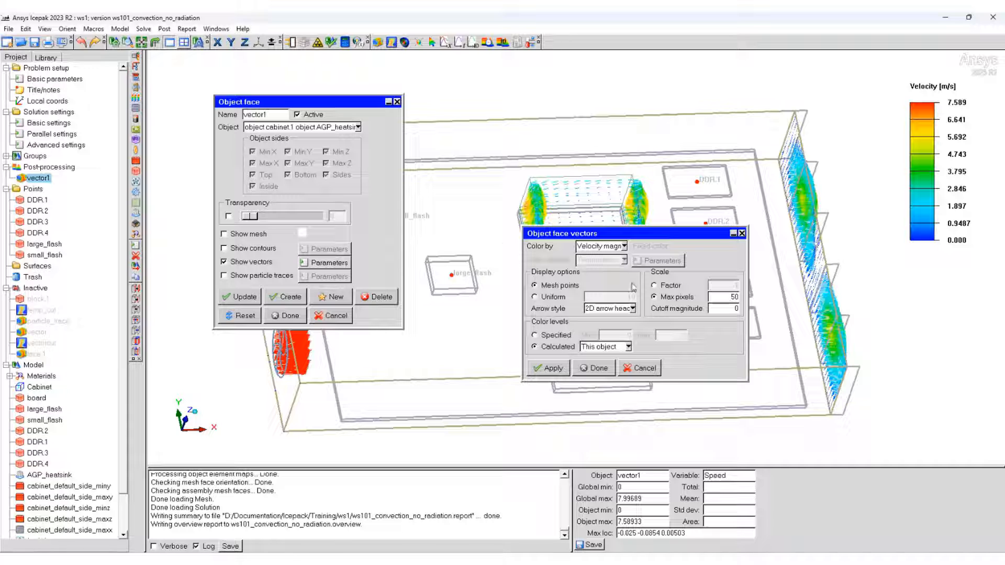
click(620, 310)
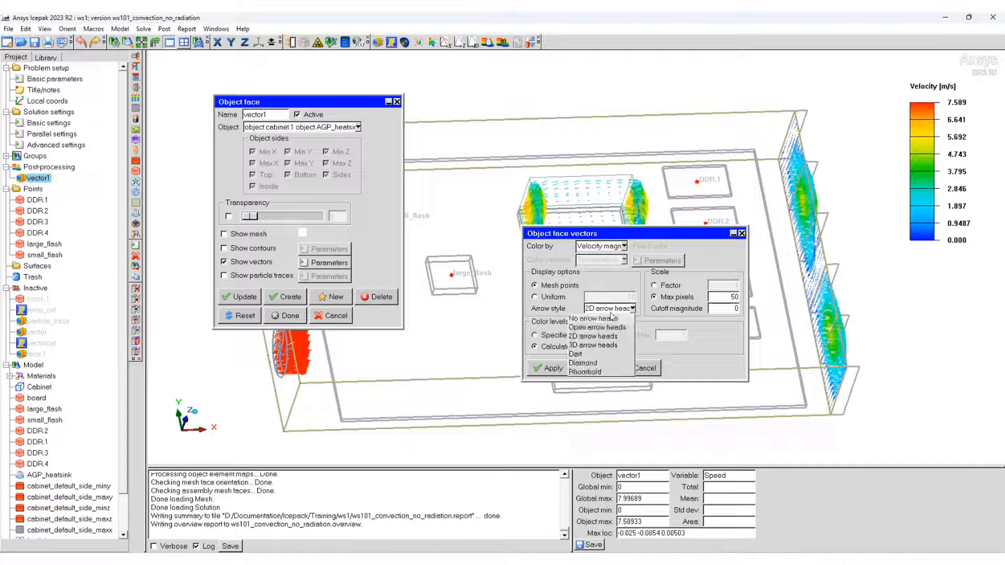
click(602, 345)
click(549, 369)
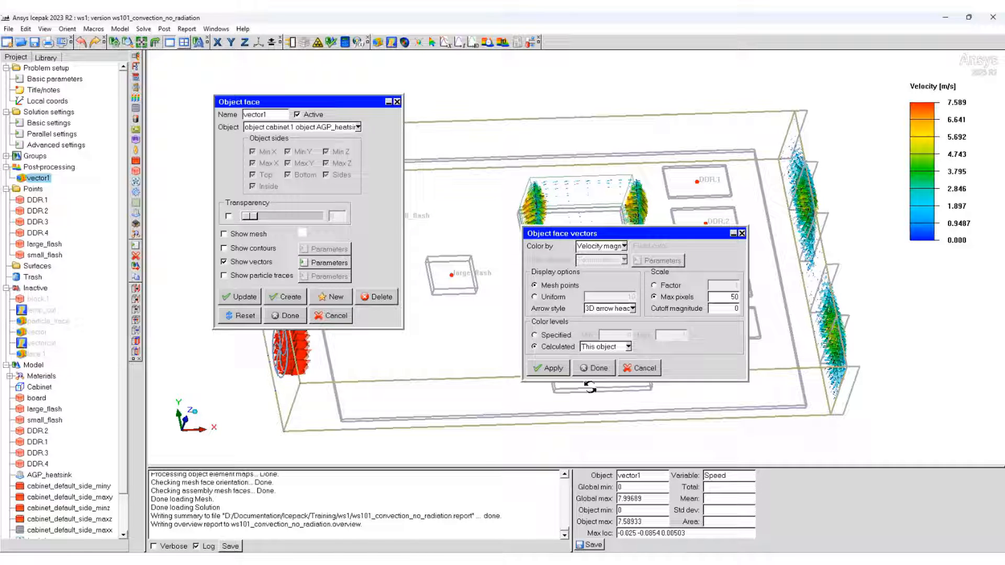
click(598, 369)
drag(544, 368, 639, 263)
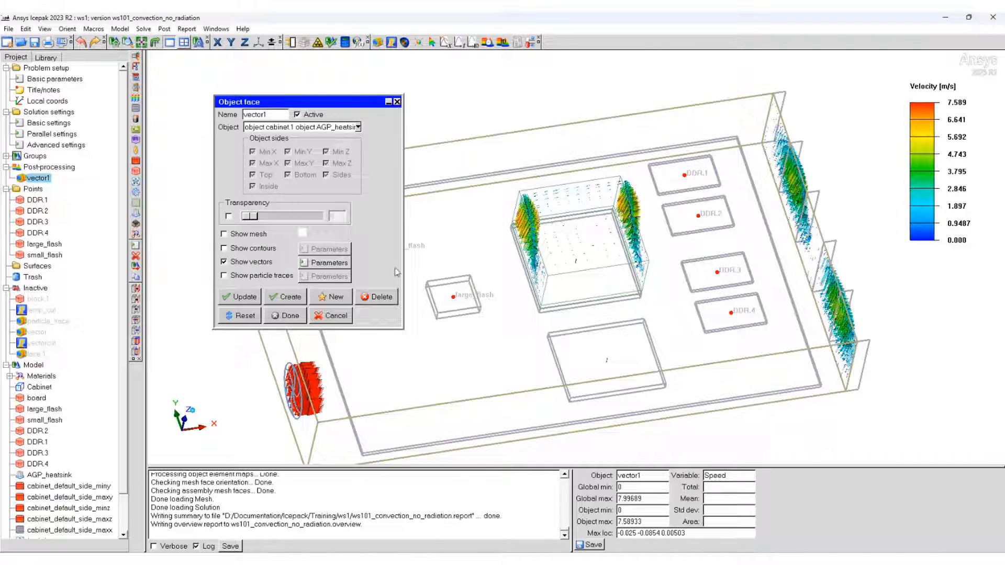
Step: Close the object face settings and deactivate the vector1 plot
click(288, 316)
right_click(41, 179)
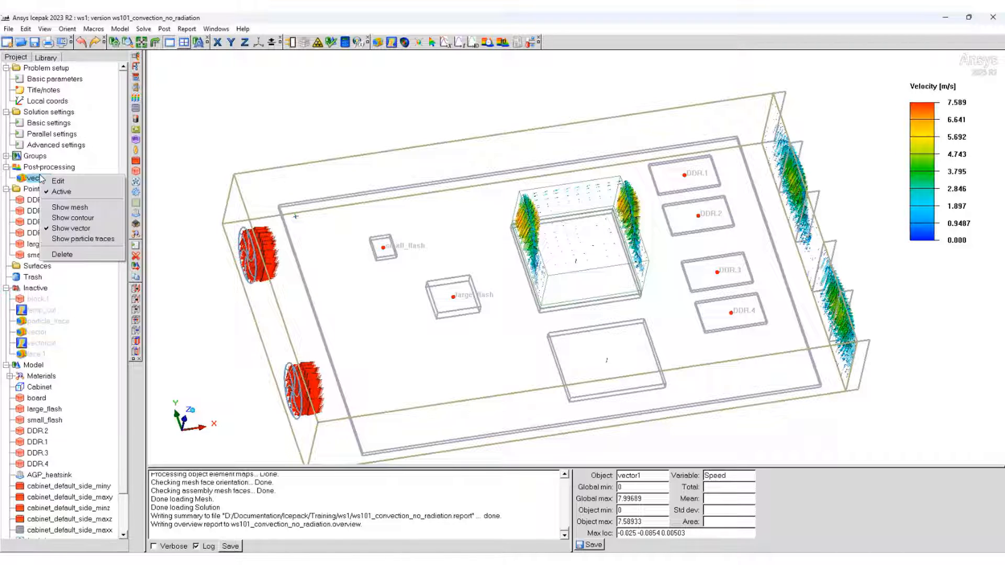
click(58, 190)
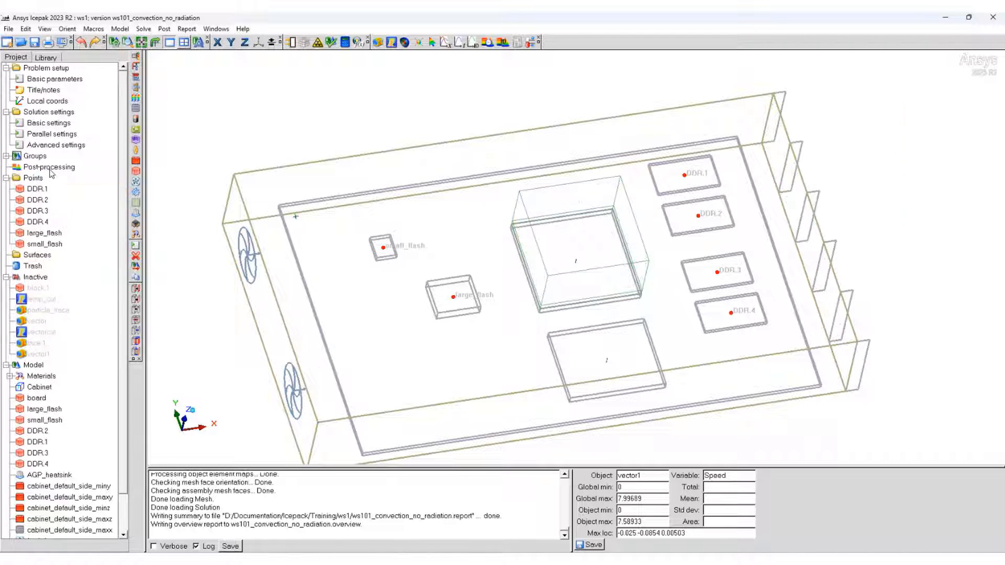
Step: Set up a new object face plot named traces on group FAN with particle traces shown
click(377, 42)
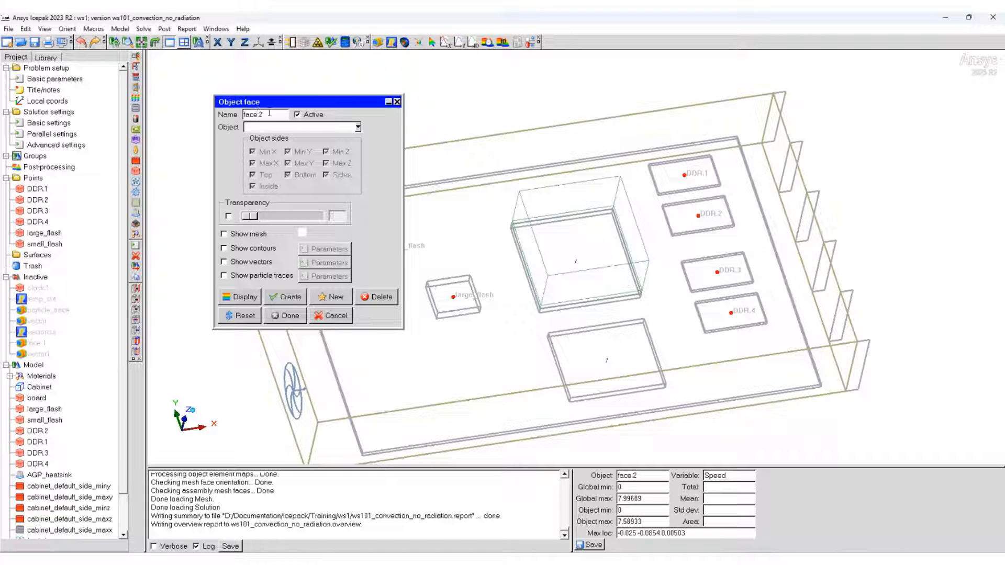
drag(270, 113, 185, 112)
text(f)
click(252, 276)
click(358, 126)
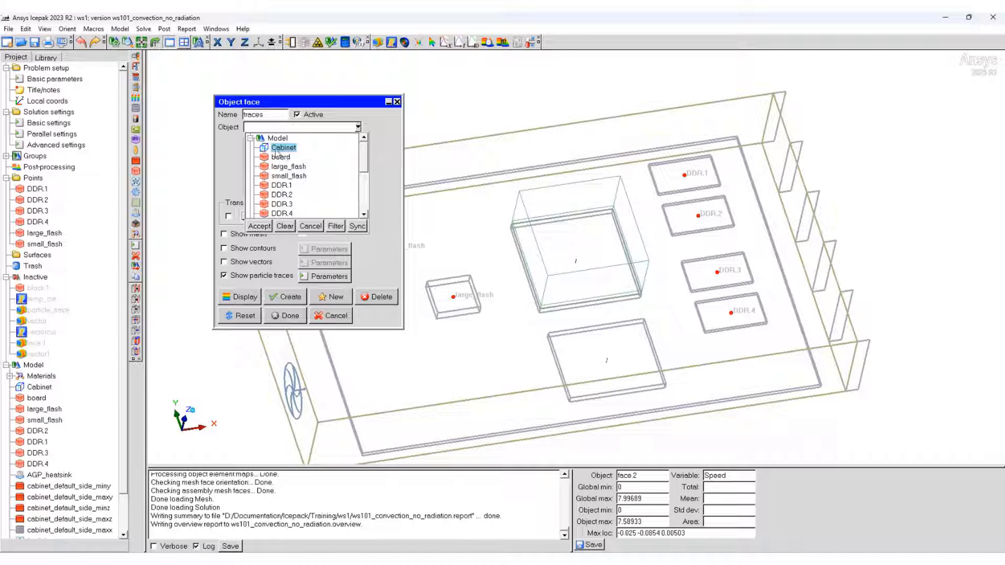
scroll(278, 153, down, 3)
scroll(278, 153, up, 3)
scroll(279, 154, down, 5)
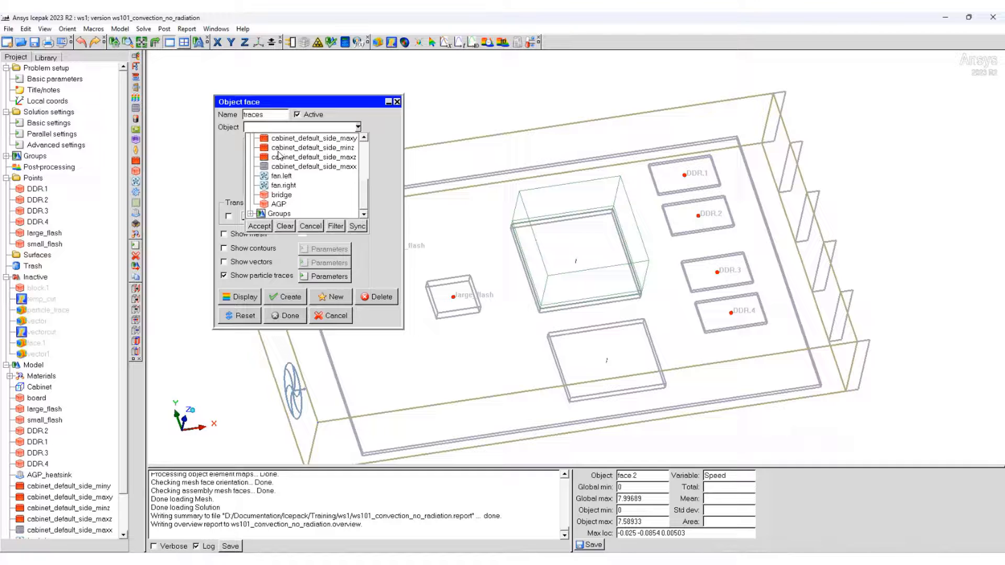
click(251, 213)
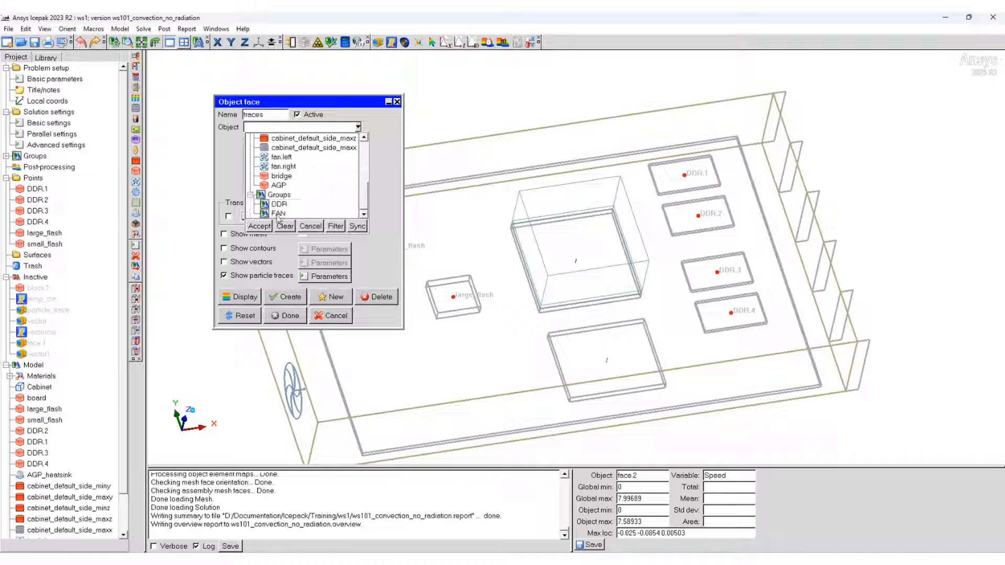
click(278, 213)
click(261, 226)
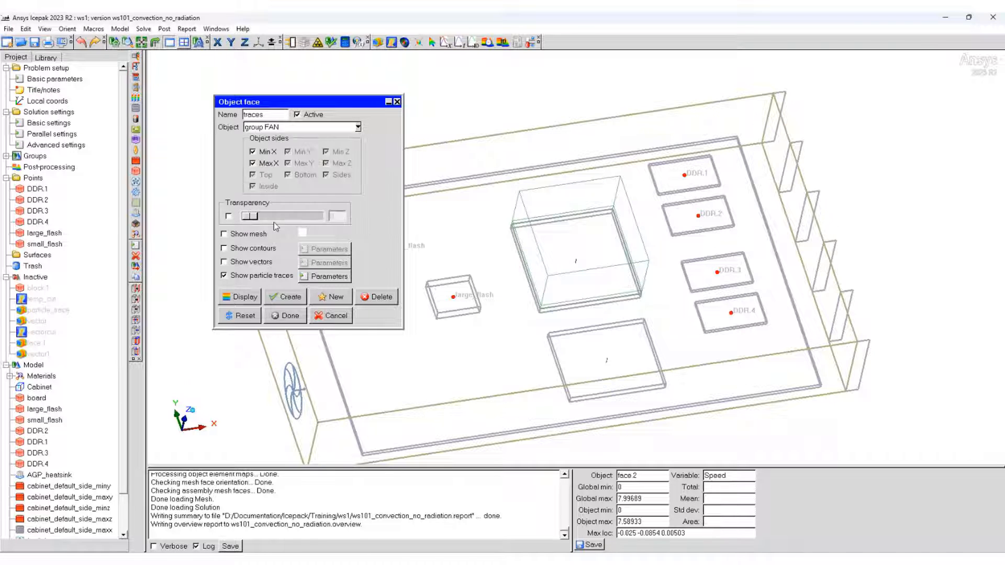
Step: Color the particle traces by Speed and distribute their points uniformly with a value of 50
click(330, 276)
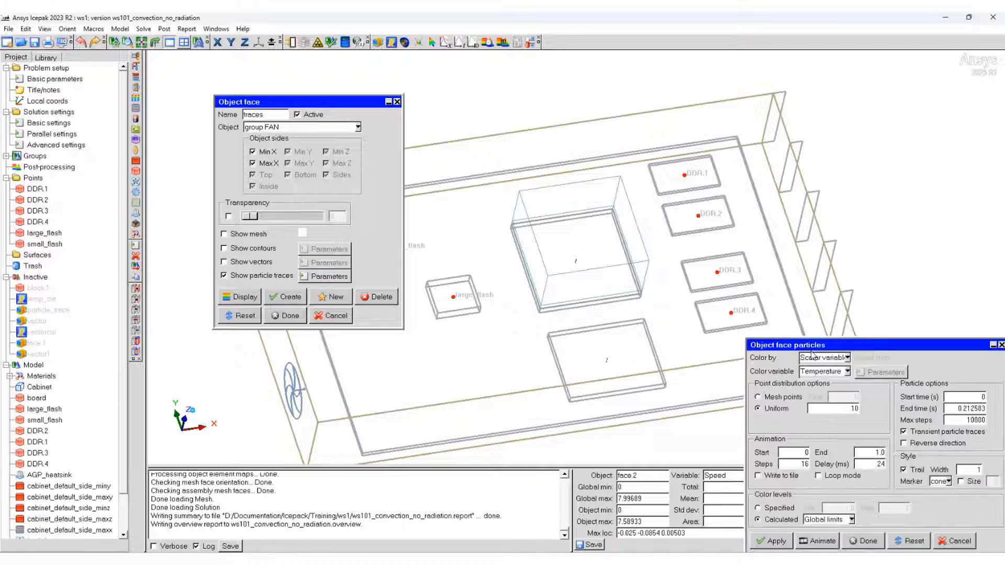
drag(810, 349, 523, 206)
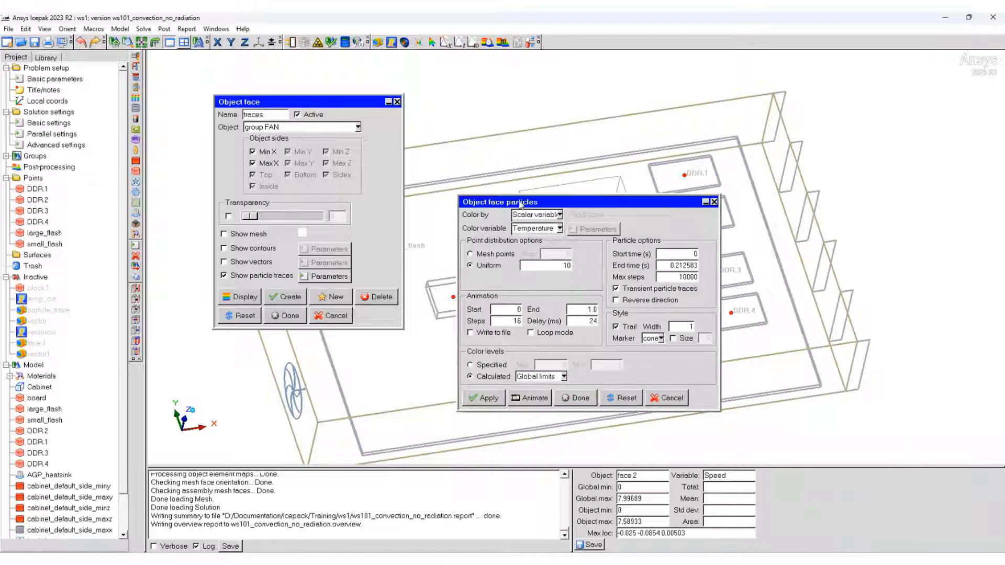
click(558, 229)
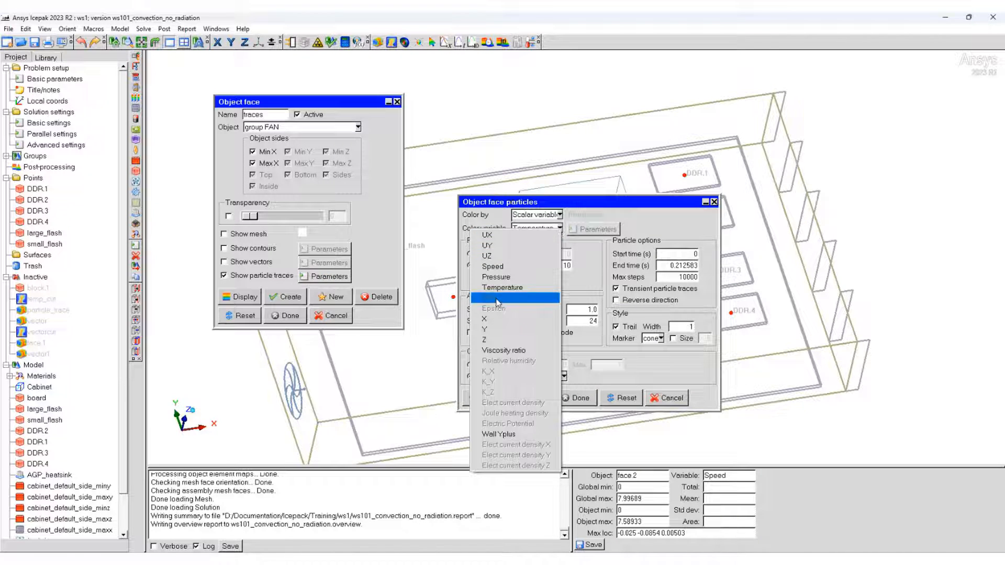
click(494, 267)
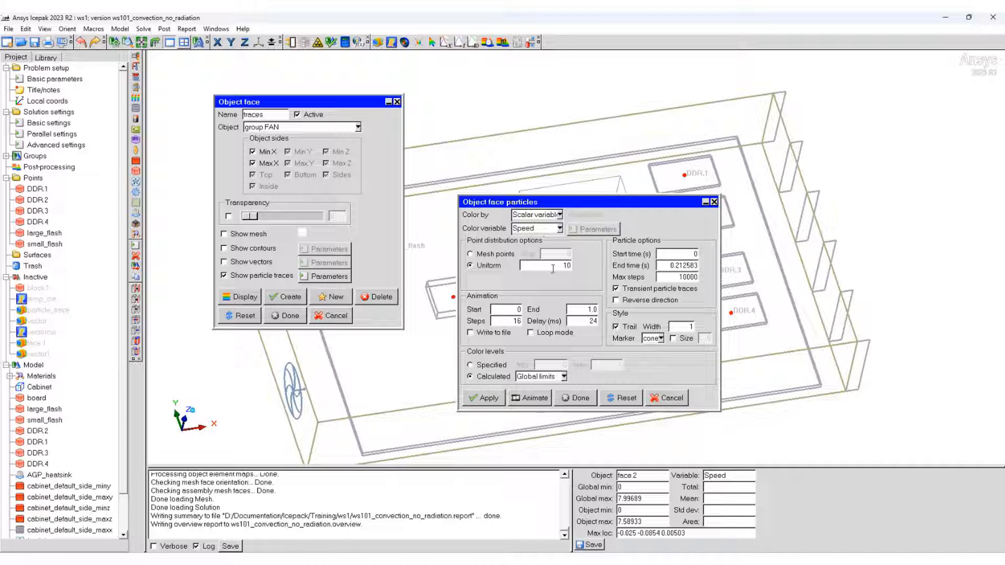
drag(553, 269, 587, 270)
text(50)
Step: Calculate the trace color levels from This object, set trail width 3 and cone marker size 2, and apply the particle settings
click(546, 376)
click(523, 392)
click(661, 339)
click(661, 341)
click(673, 339)
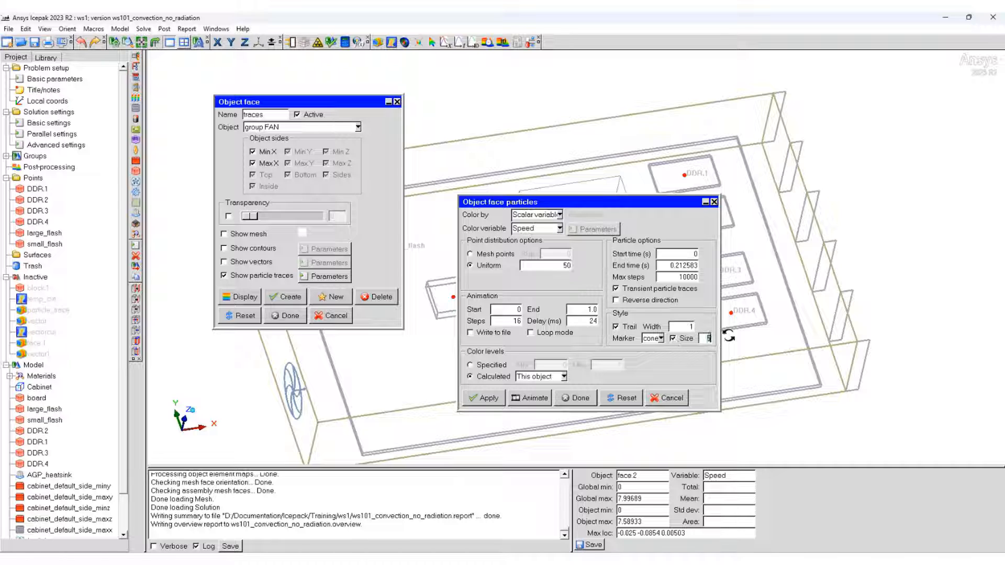
text(2)
click(489, 399)
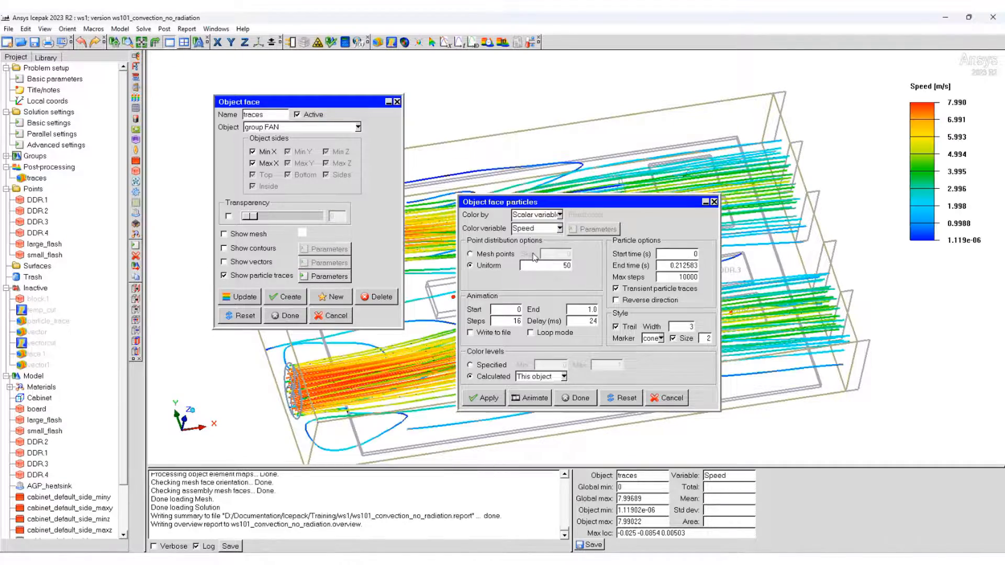
Step: Inspect the particle traces through the enclosure and deactivate the traces plot
drag(385, 249, 505, 240)
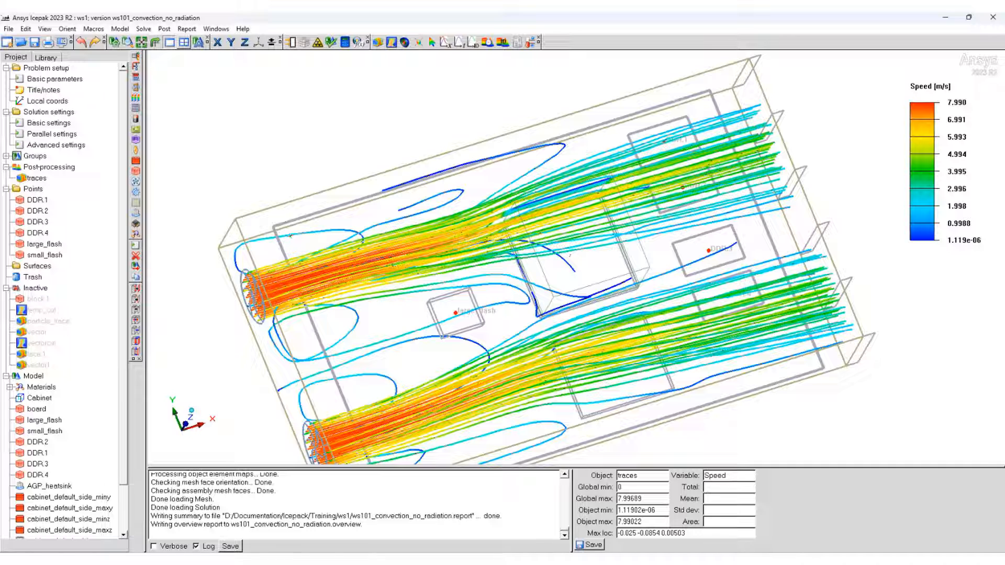
right_click(31, 179)
click(51, 193)
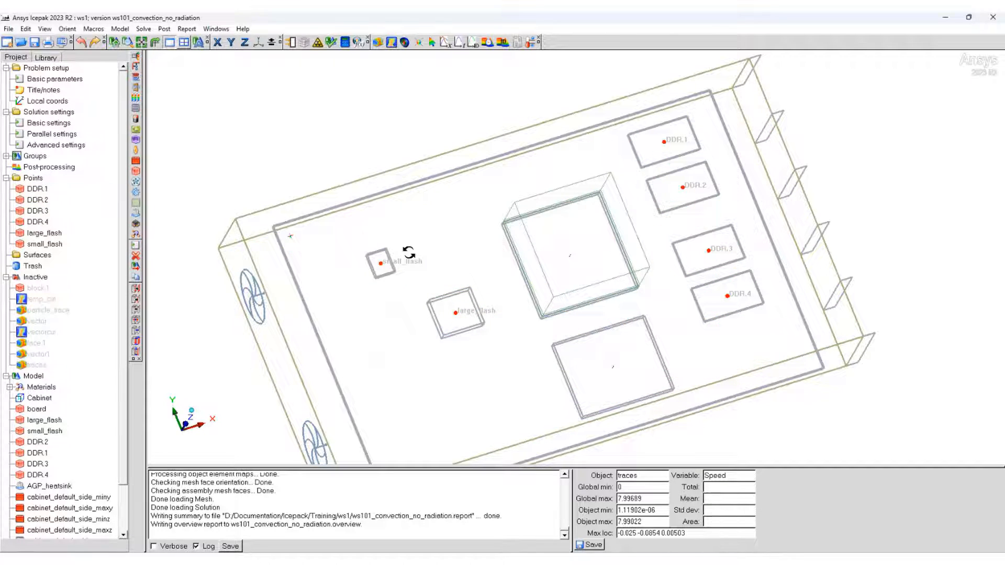
Step: Start a new plane cut for the simulation results
drag(408, 249, 400, 164)
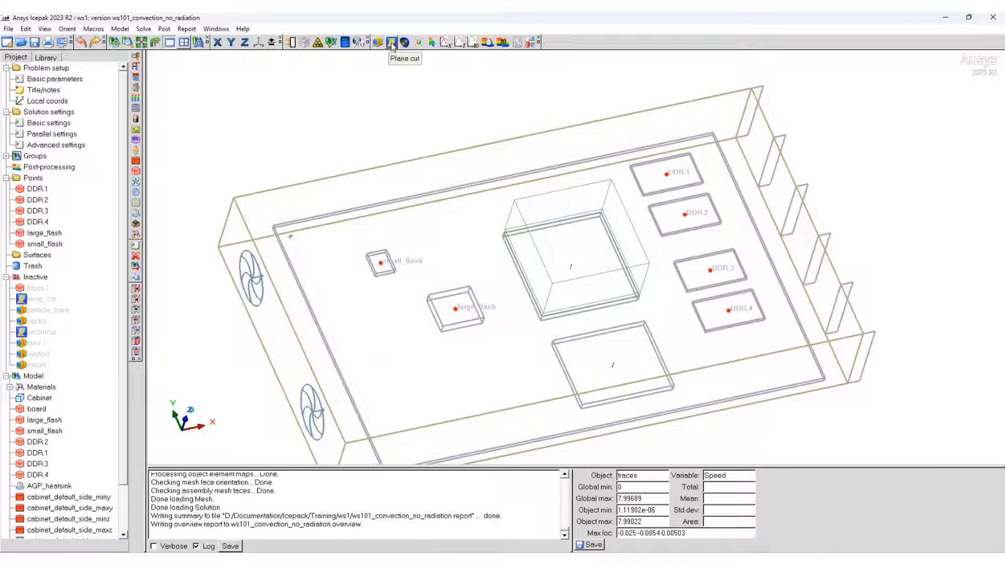
click(391, 43)
drag(700, 354, 226, 88)
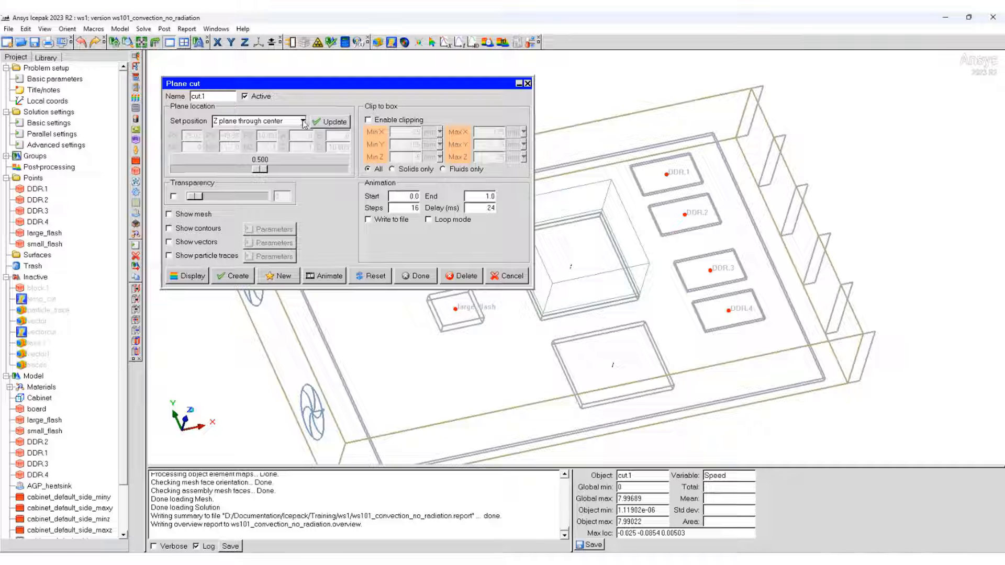
drag(456, 388, 445, 324)
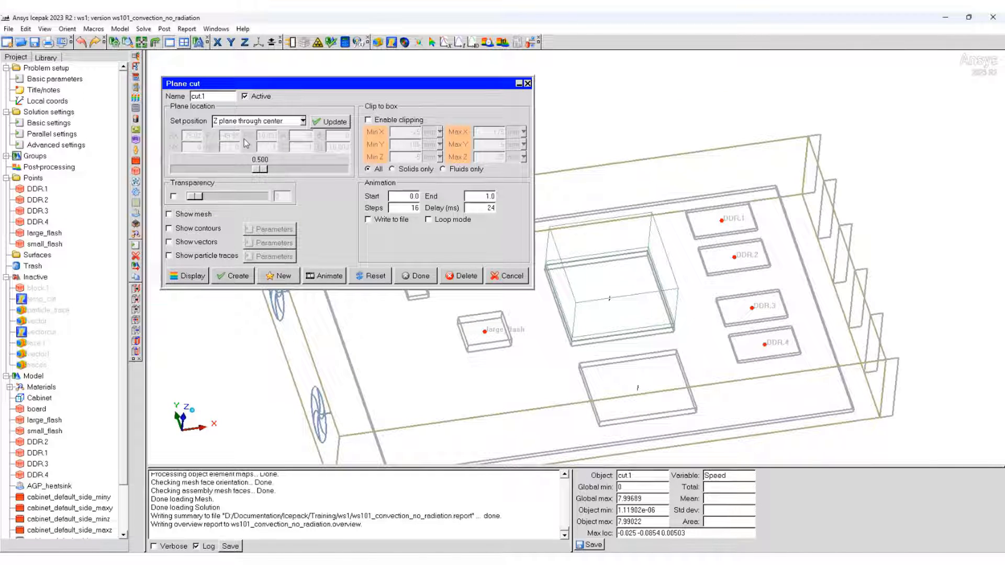
click(303, 121)
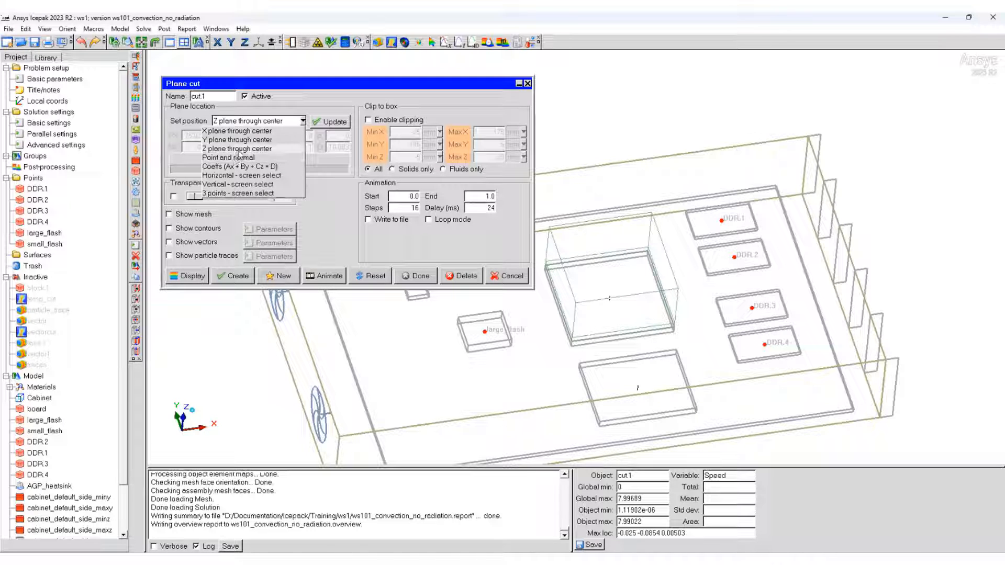
click(241, 175)
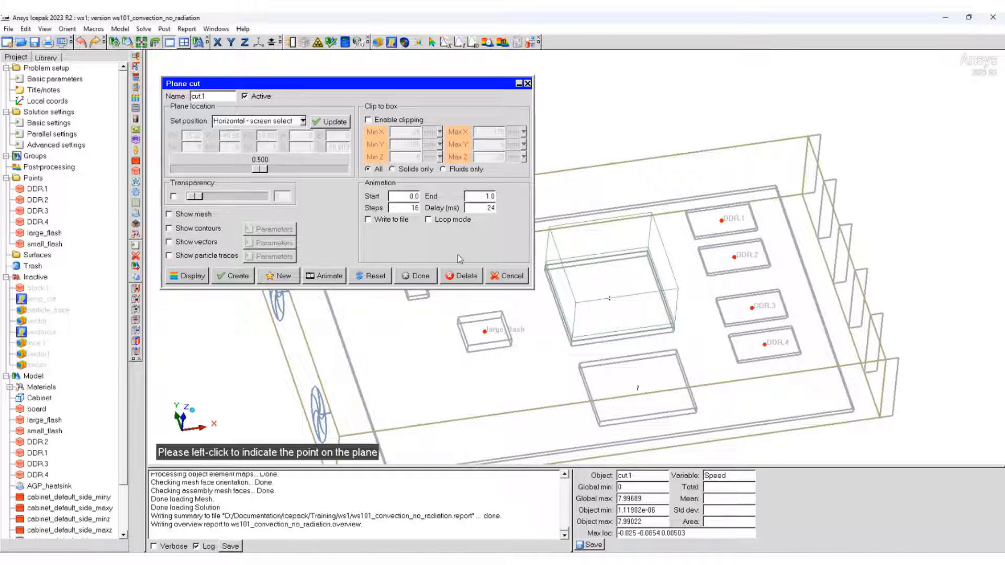
scroll(661, 300, down, 3)
scroll(446, 434, up, 3)
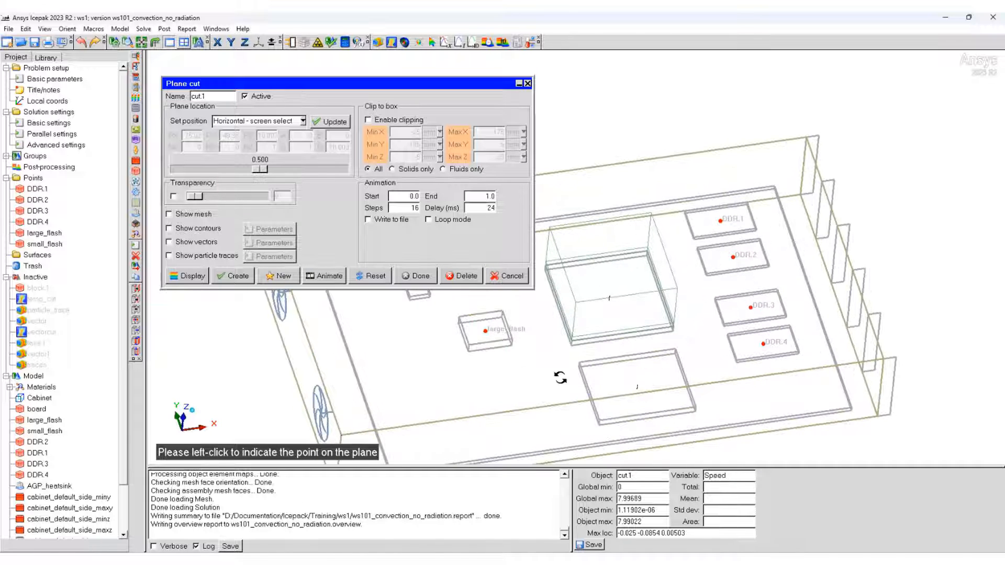
scroll(578, 330, down, 2)
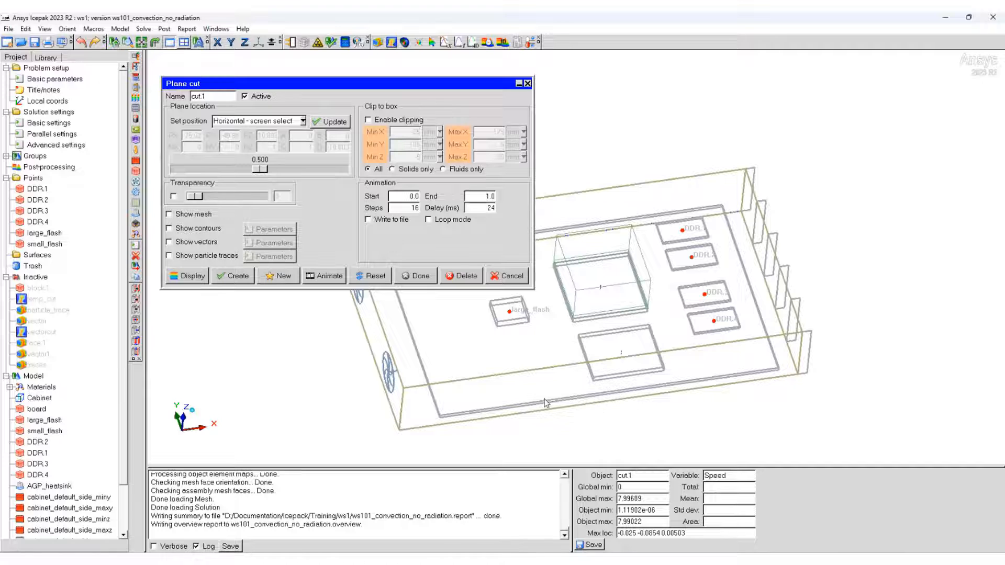
Step: Orient the model to a side view along Y and place the plane cut with Horizontal - screen select at the board's upper surface
drag(546, 403, 543, 354)
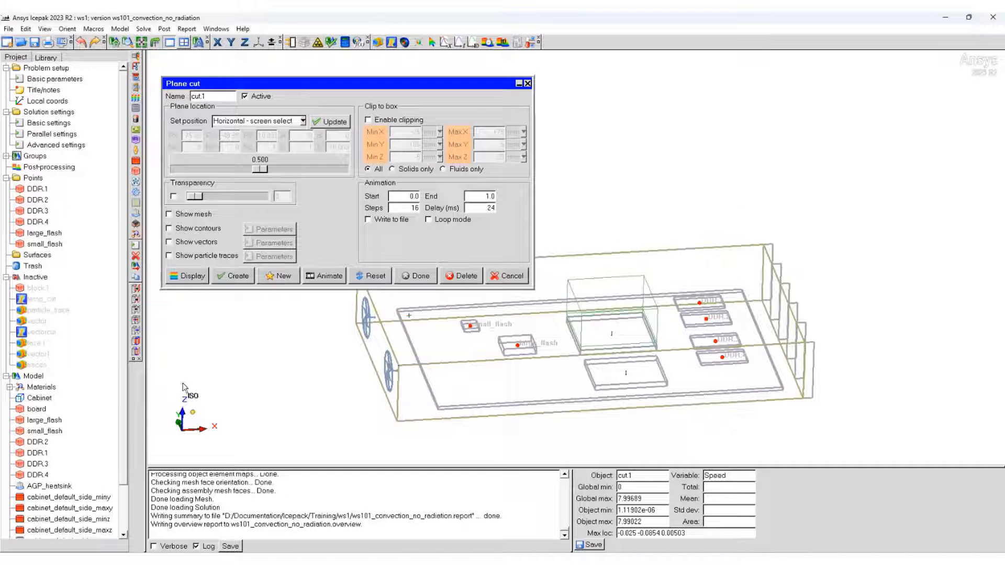
click(184, 437)
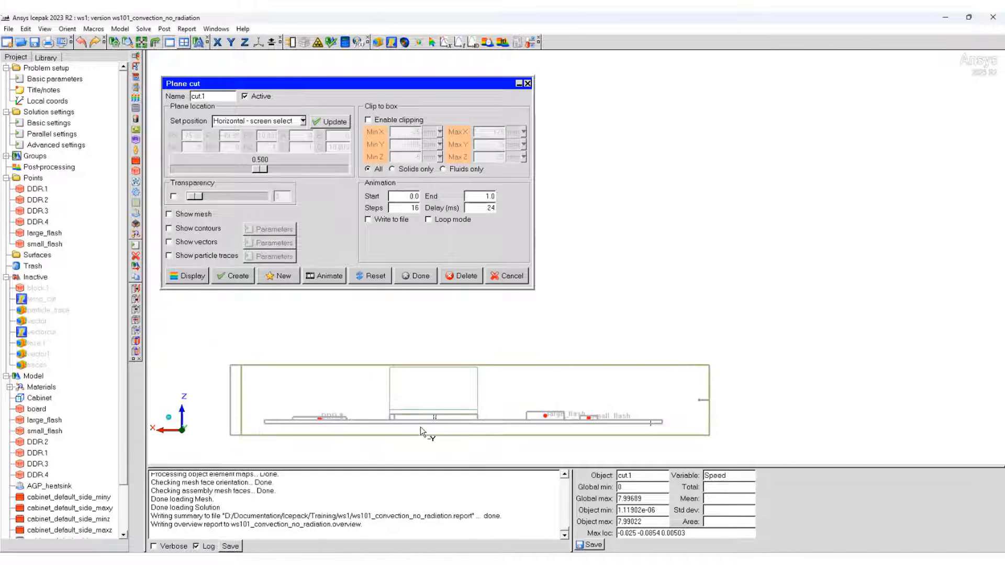
click(303, 121)
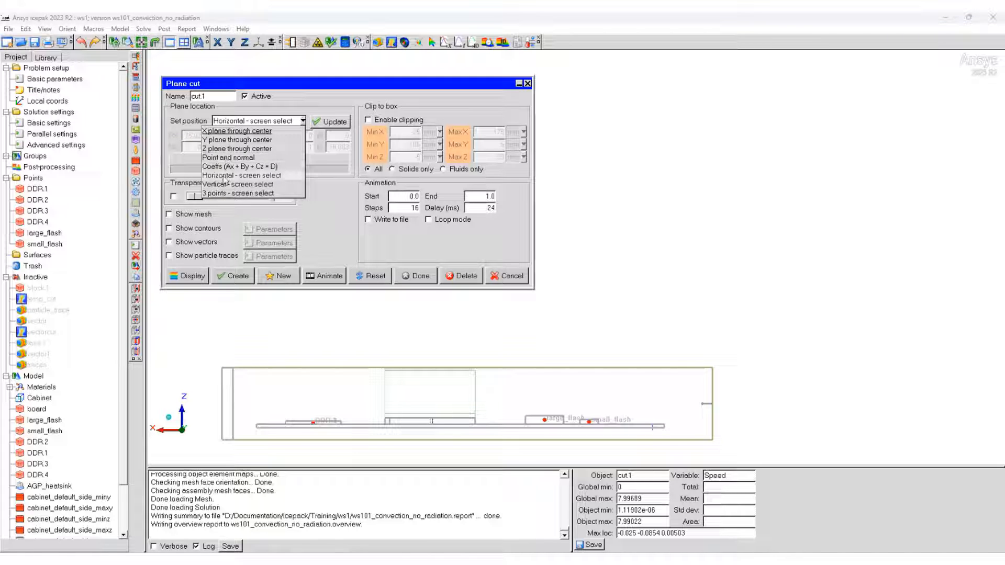
click(227, 175)
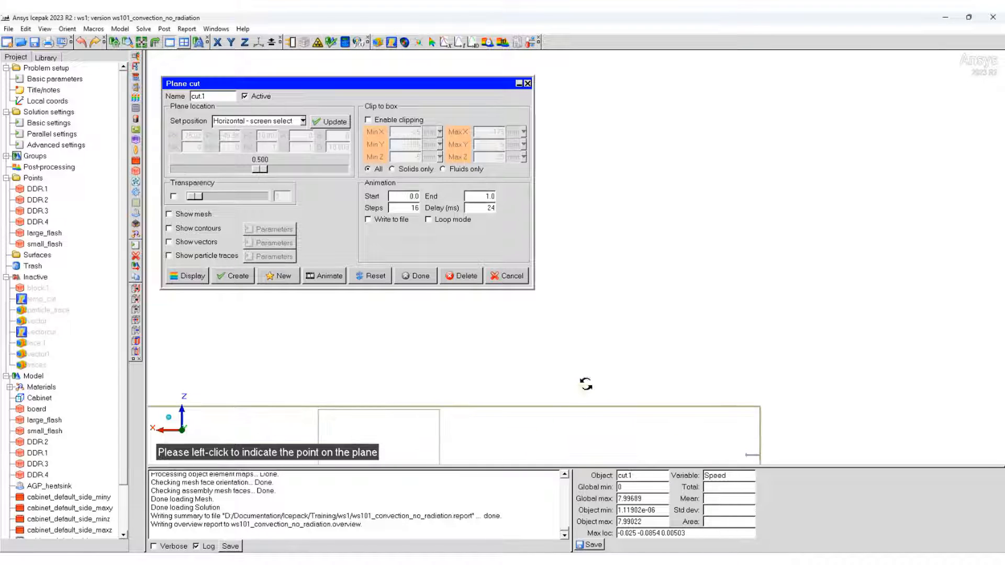
scroll(589, 376, down, 3)
scroll(546, 435, down, 1)
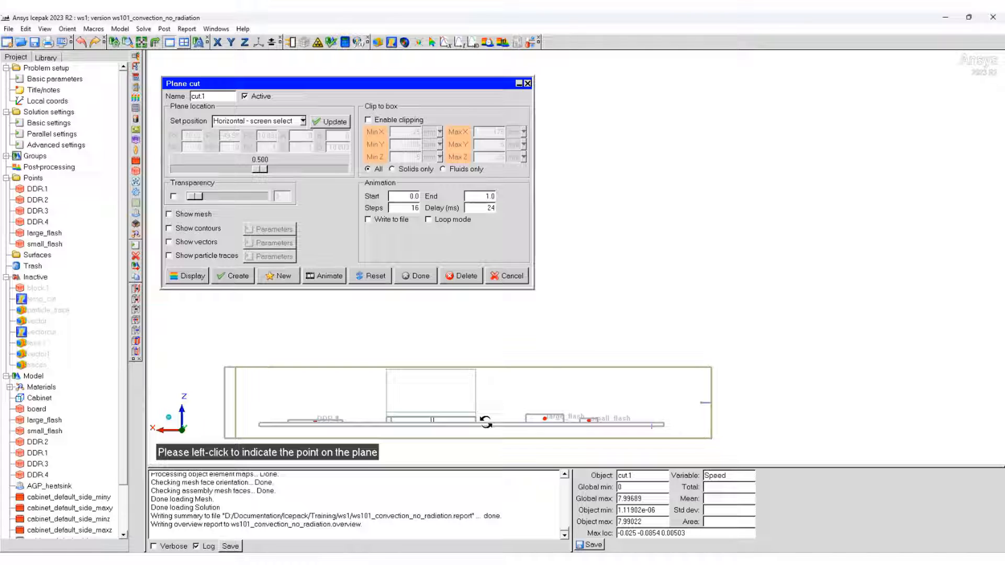
click(486, 422)
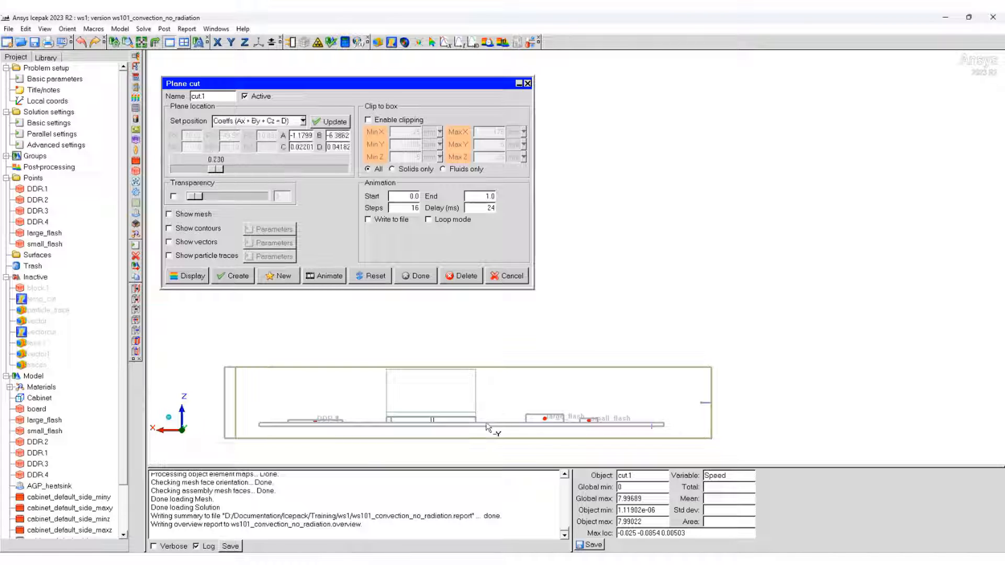
Step: Show smooth-shaded Temperature contours on the plane cut with color levels calculated from This object, apply them and inspect the cut isometrically
click(193, 275)
click(189, 230)
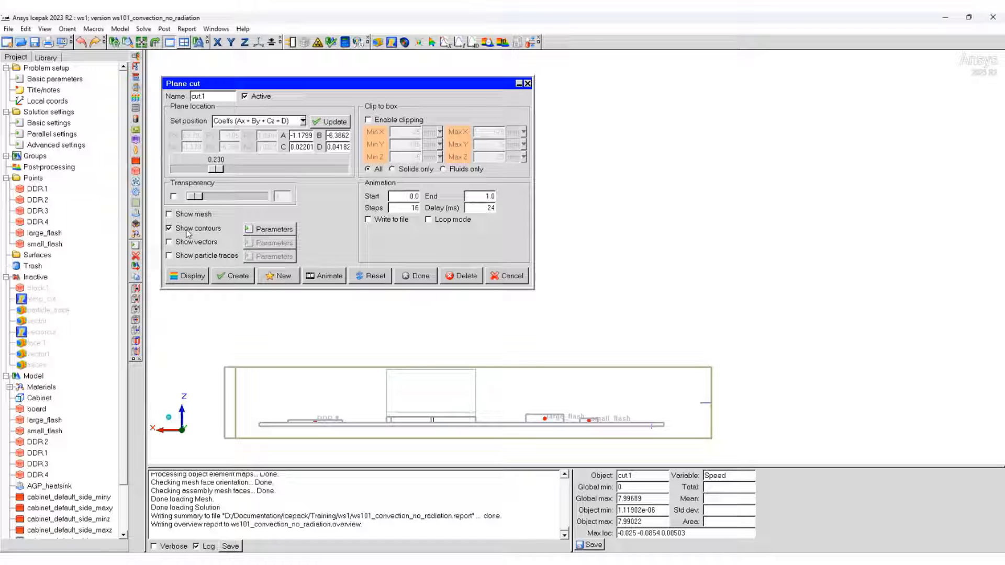
click(263, 230)
drag(823, 369, 429, 220)
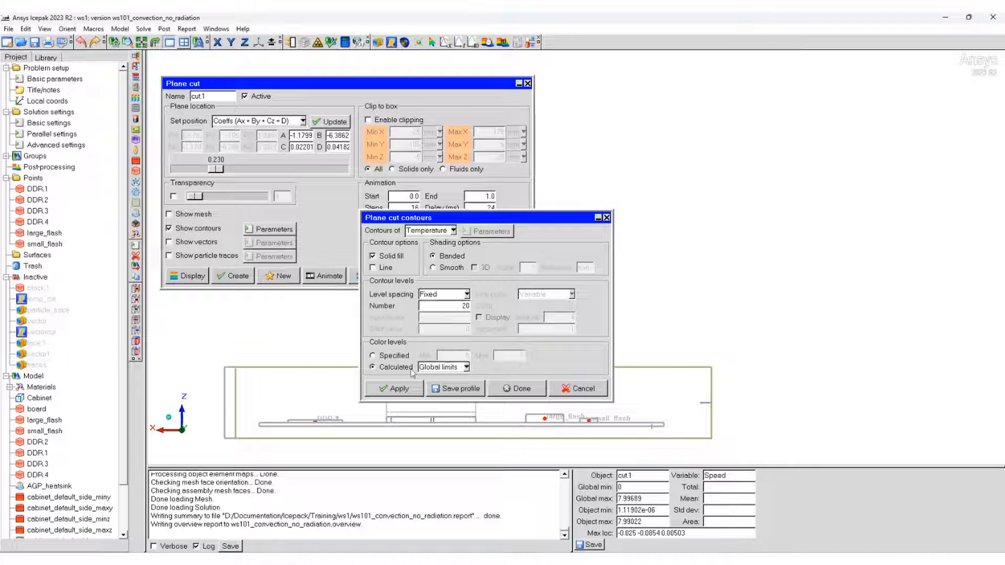
click(442, 367)
click(429, 390)
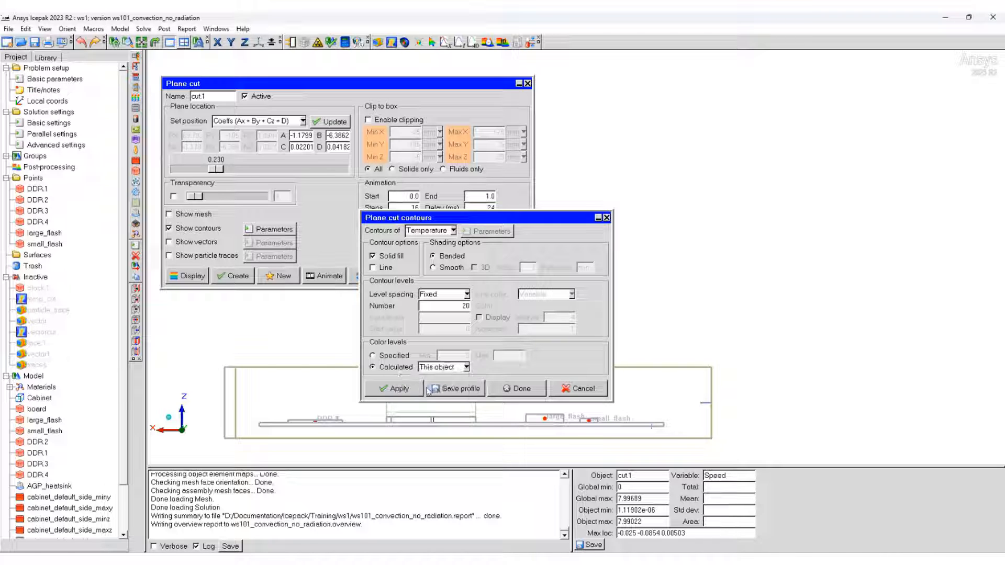
click(432, 267)
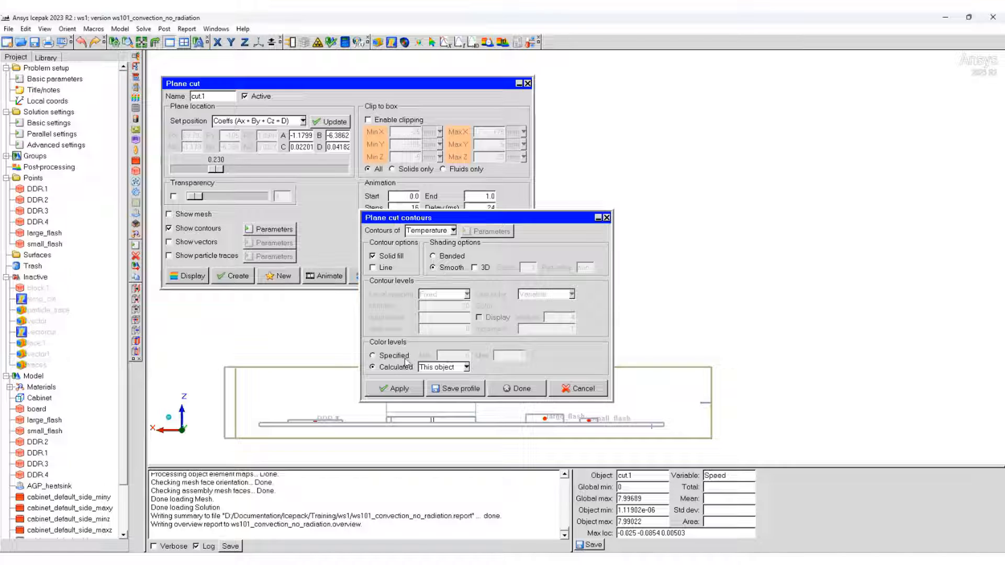
click(396, 390)
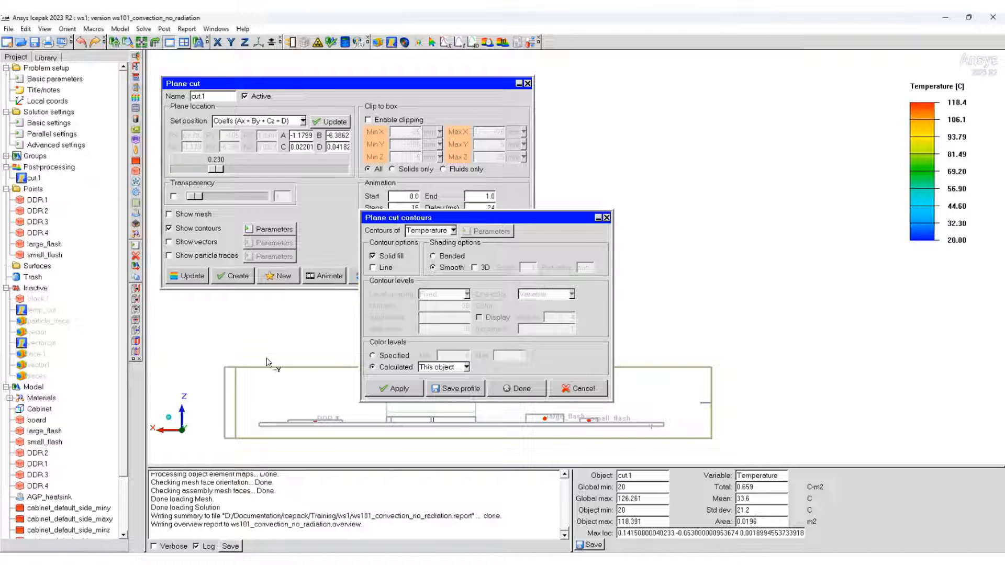
click(171, 421)
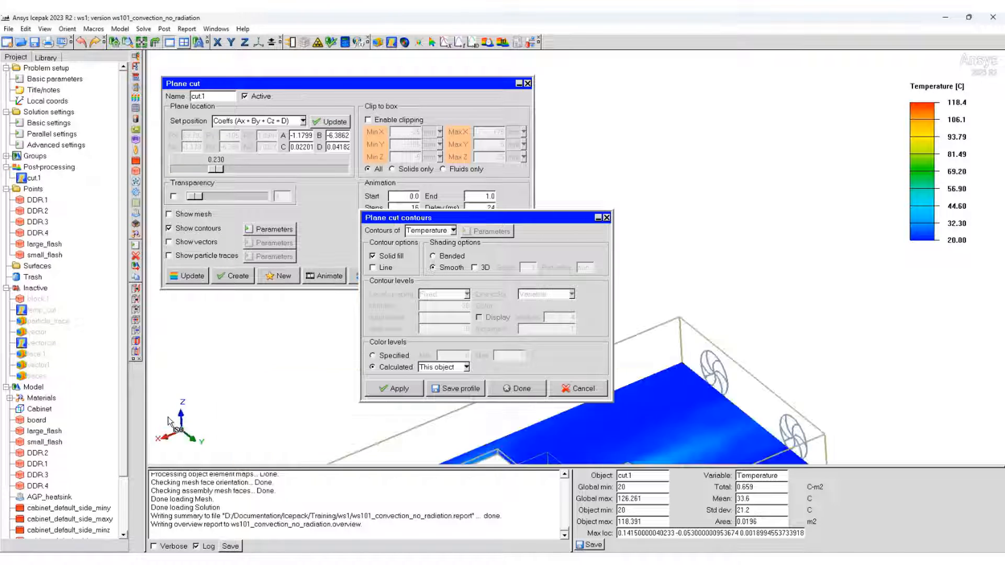
drag(709, 194, 709, 267)
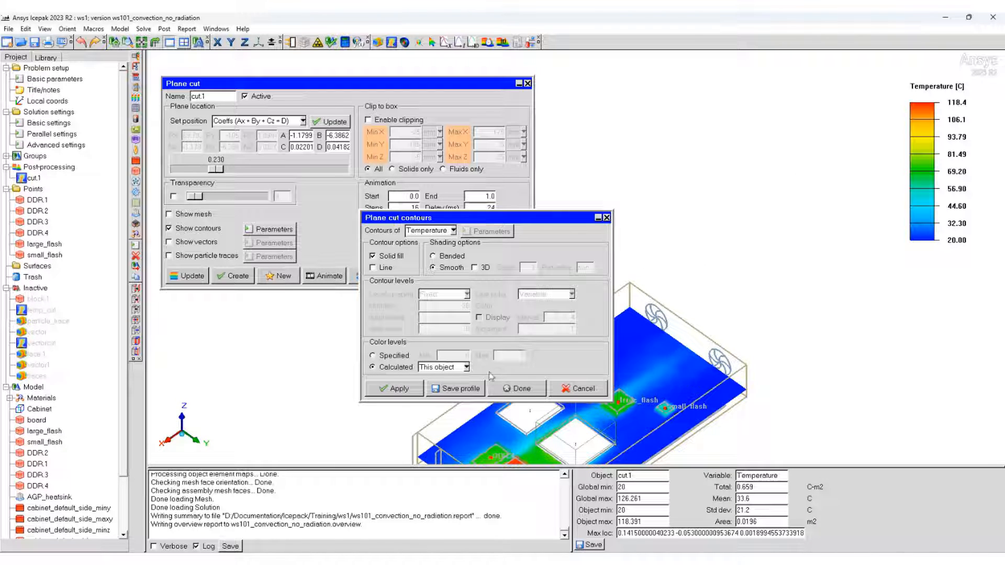
Step: Close the plane cut settings and fit the whole enclosure in view to examine the temperature contours
click(518, 388)
click(421, 282)
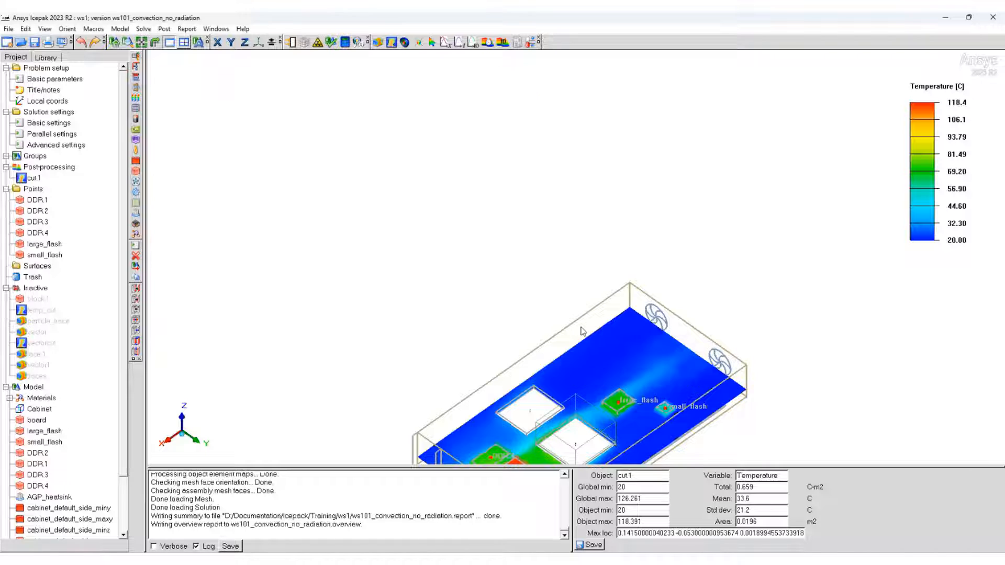
right_drag(581, 327, 583, 227)
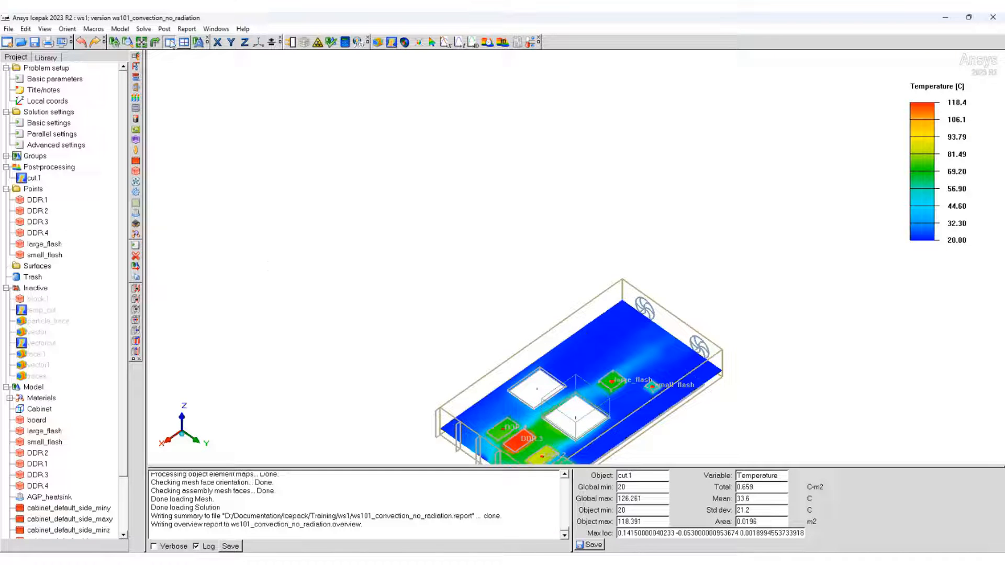
click(141, 42)
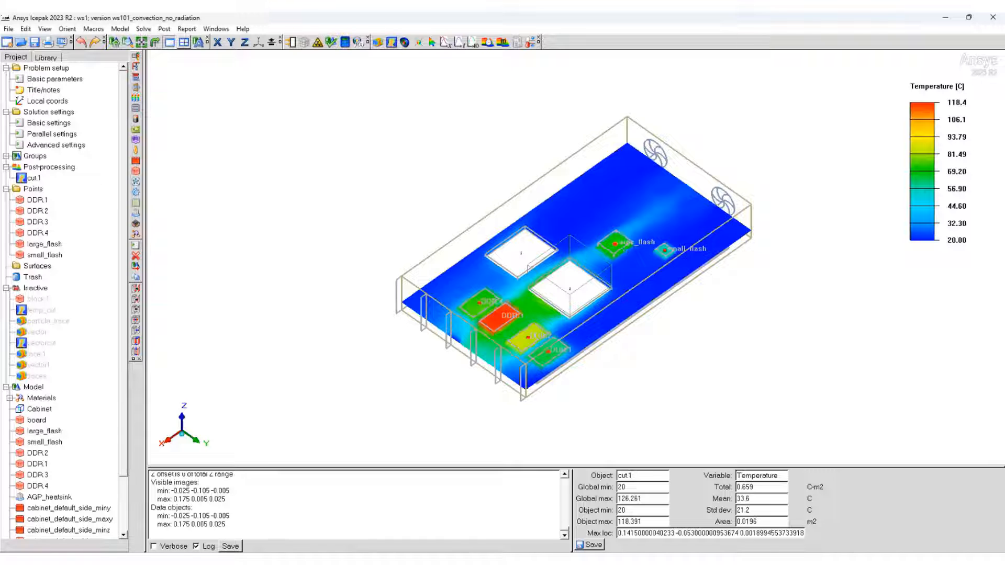
Step: Sweep the temperature plane cut up to position 0.618, move it back down to about 0.165, and accept that position
double_click(33, 178)
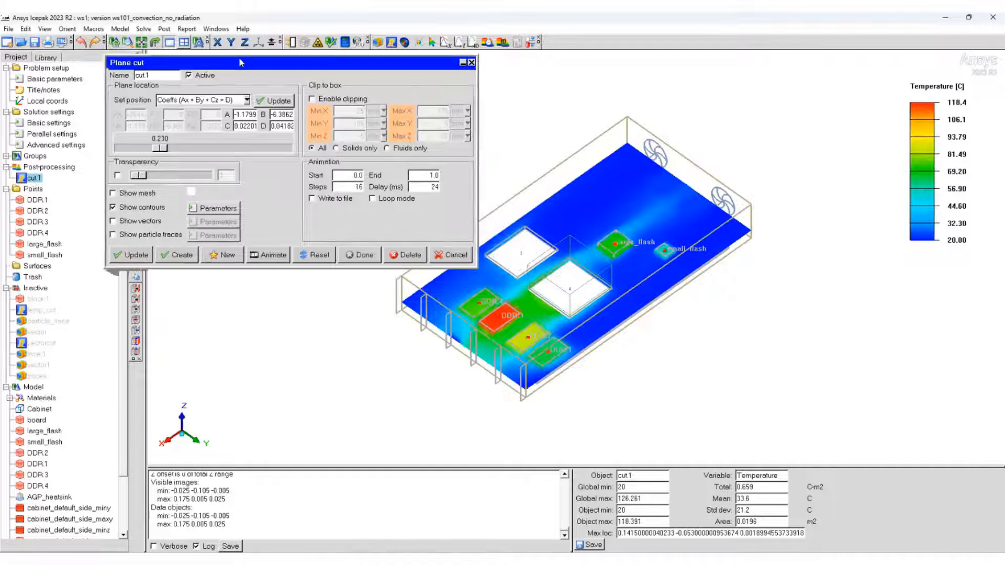
drag(239, 84, 168, 52)
click(144, 140)
drag(144, 140, 208, 137)
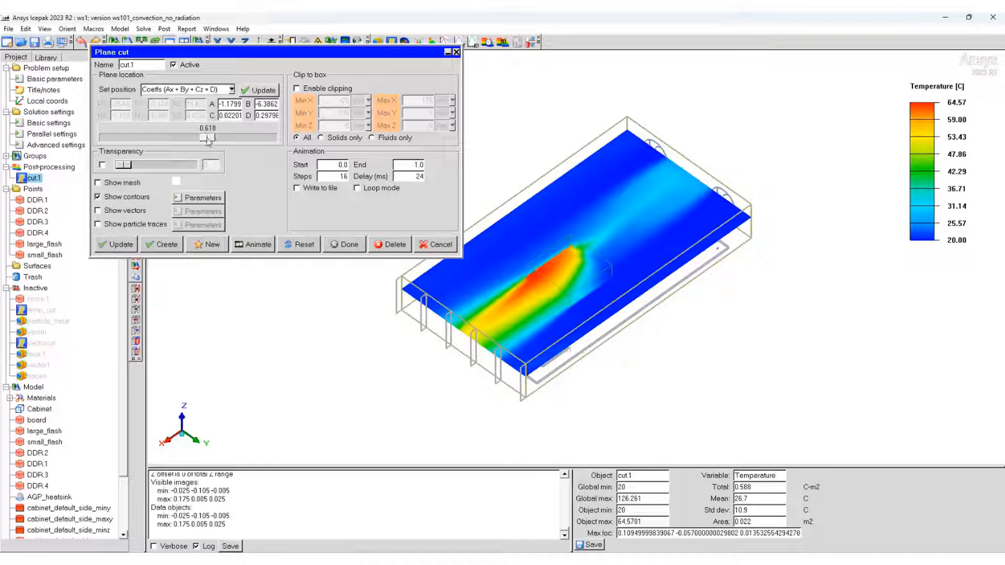
drag(208, 140, 135, 141)
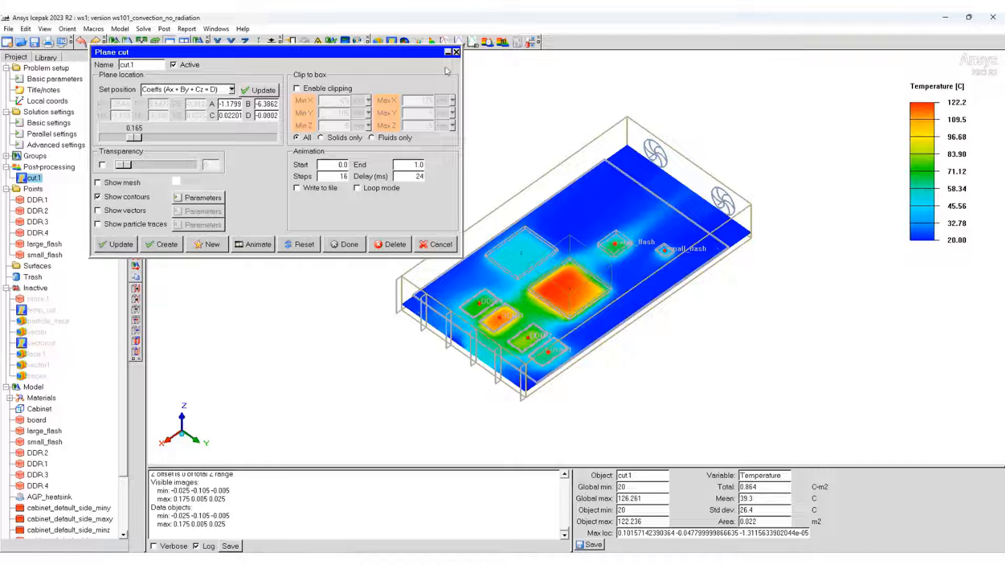
click(345, 245)
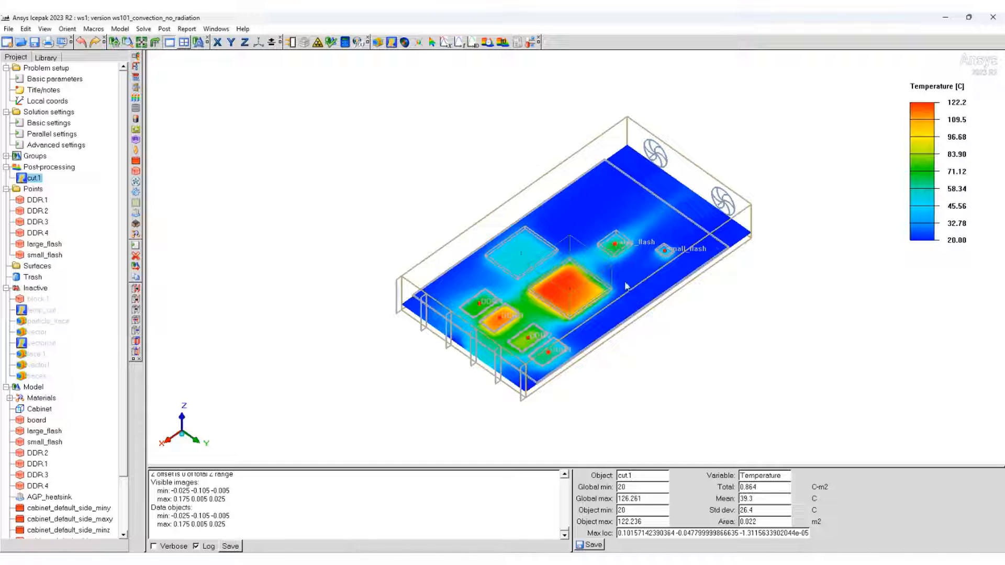
Step: Turn on mesh display for cut.1 and enable 3D shading of its temperature contours with a scale of 10
double_click(36, 179)
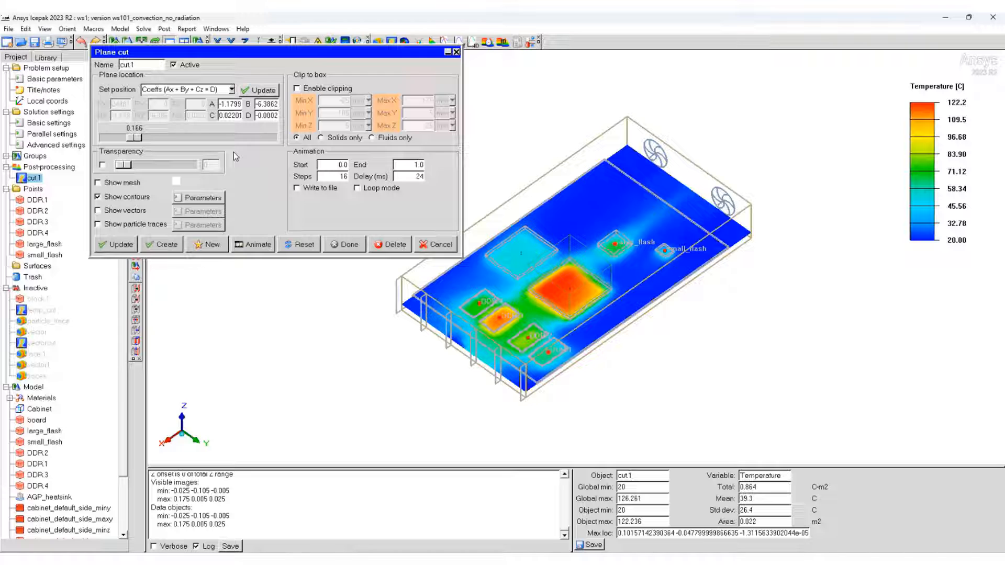
click(99, 183)
click(190, 202)
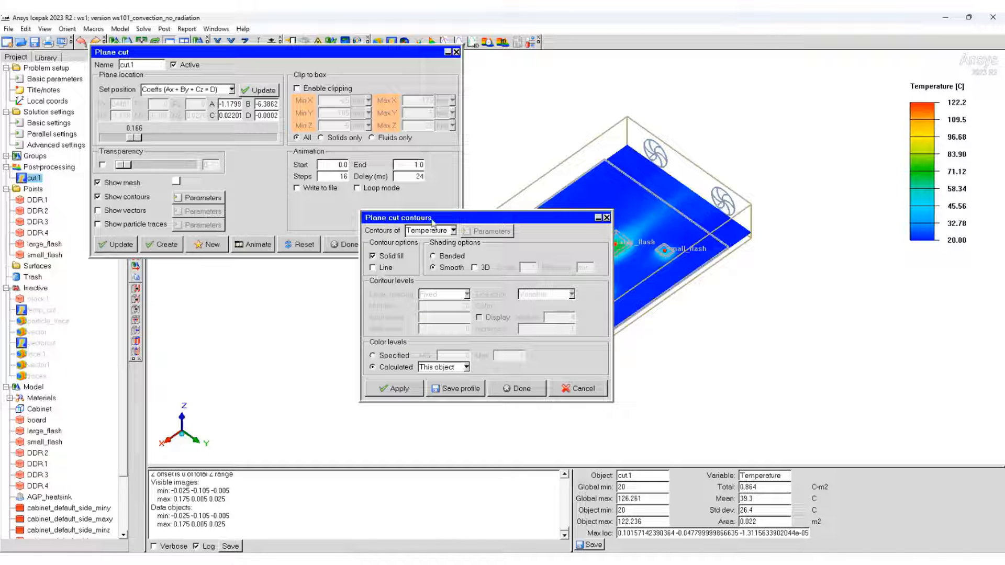
drag(433, 223, 276, 188)
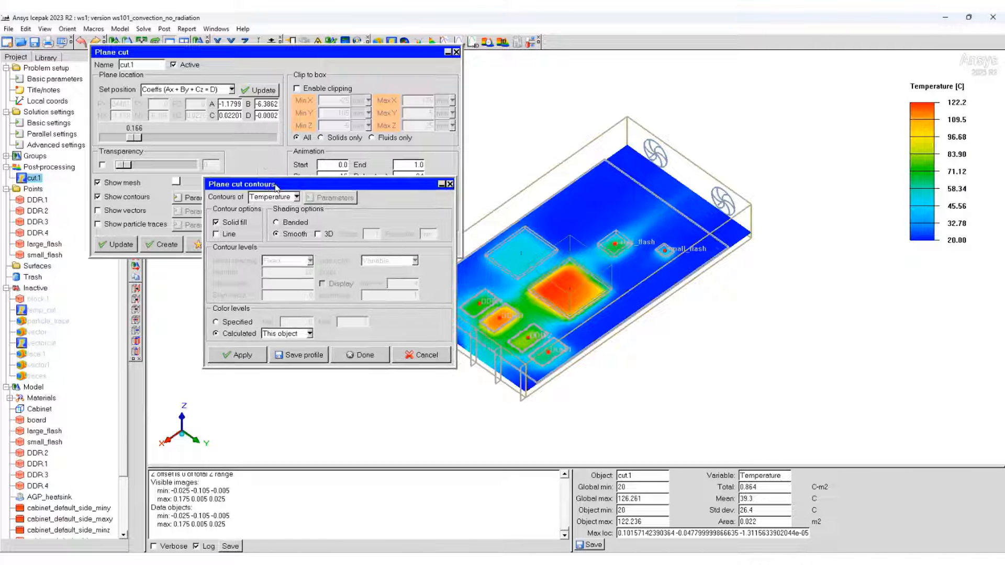
click(317, 235)
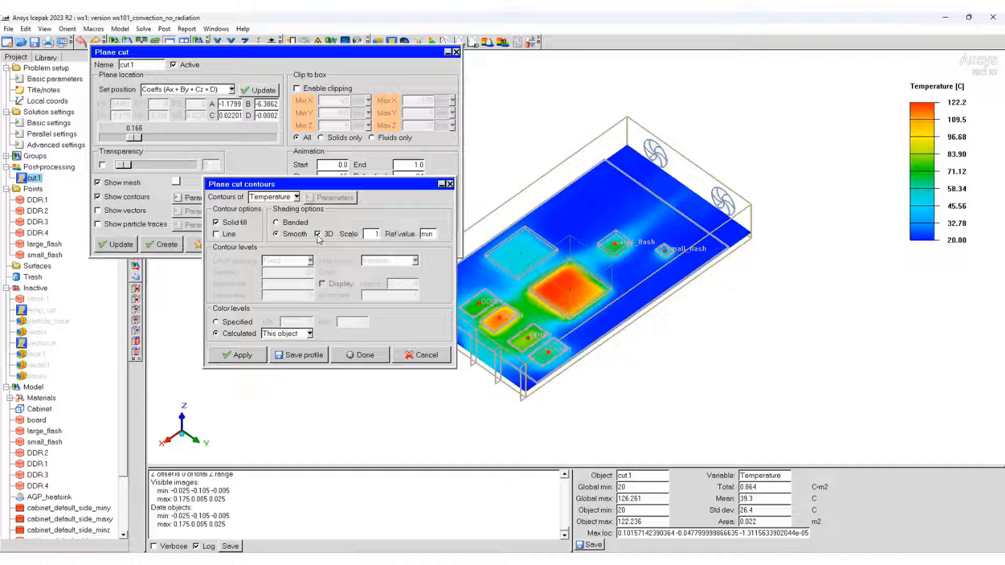
click(377, 234)
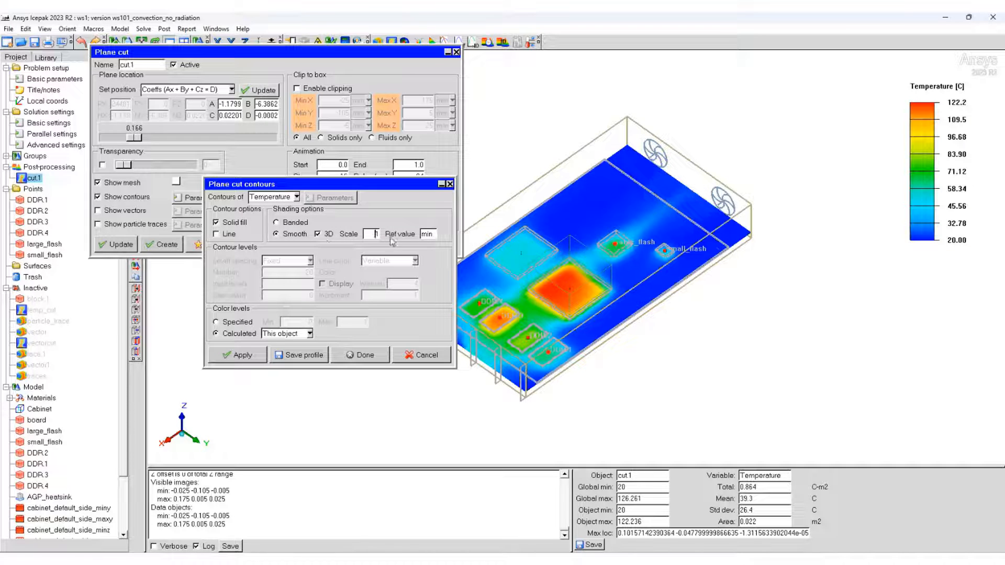
text(0)
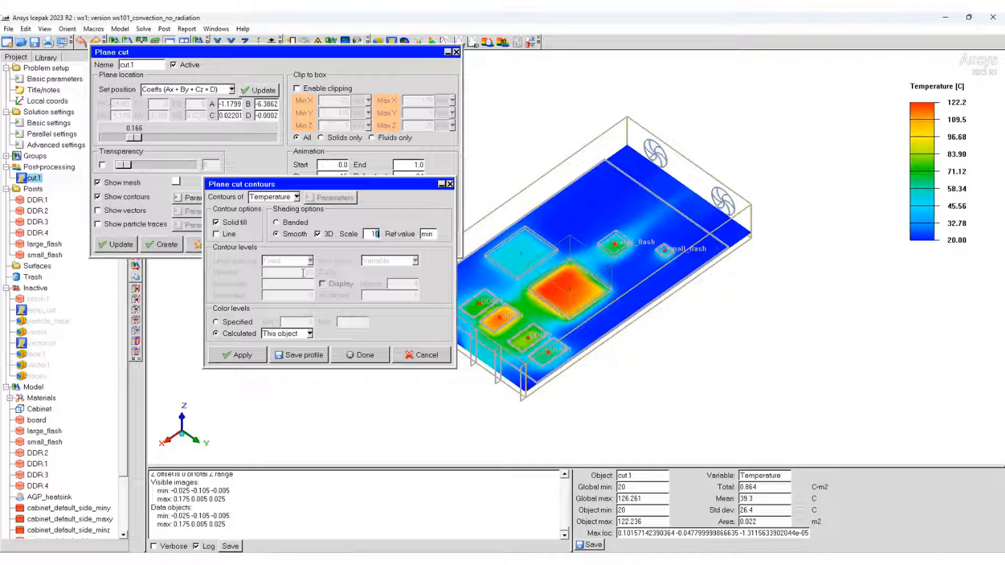
Step: Add contour lines with Fixed level spacing and a Fixed black line color to the plane cut, and apply the contour settings
click(215, 234)
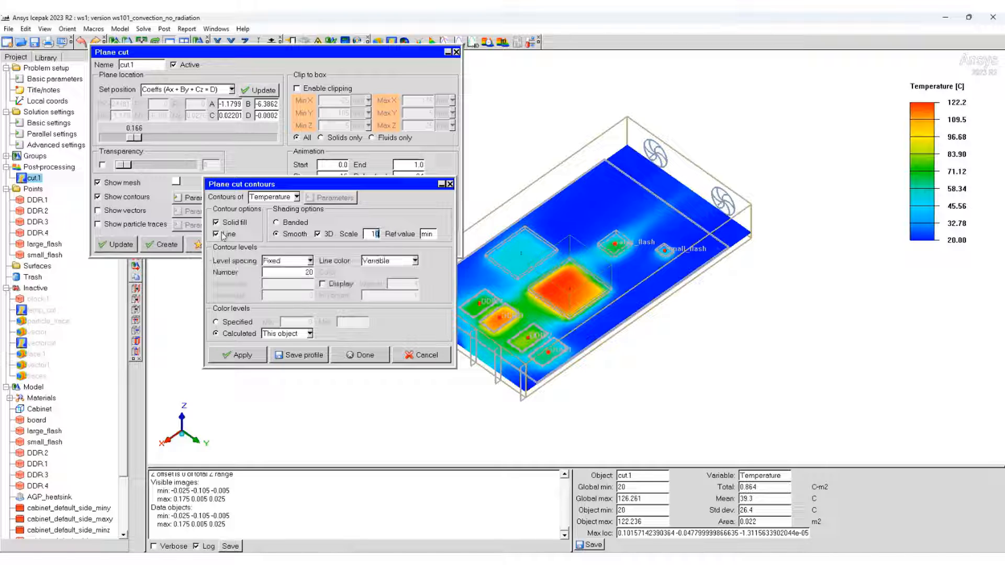
click(311, 261)
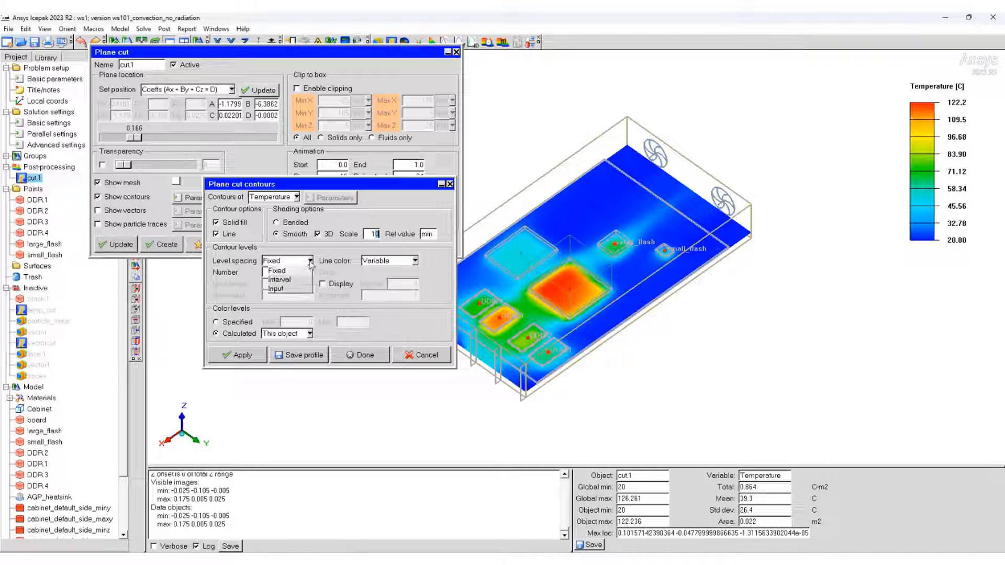
click(282, 268)
click(414, 261)
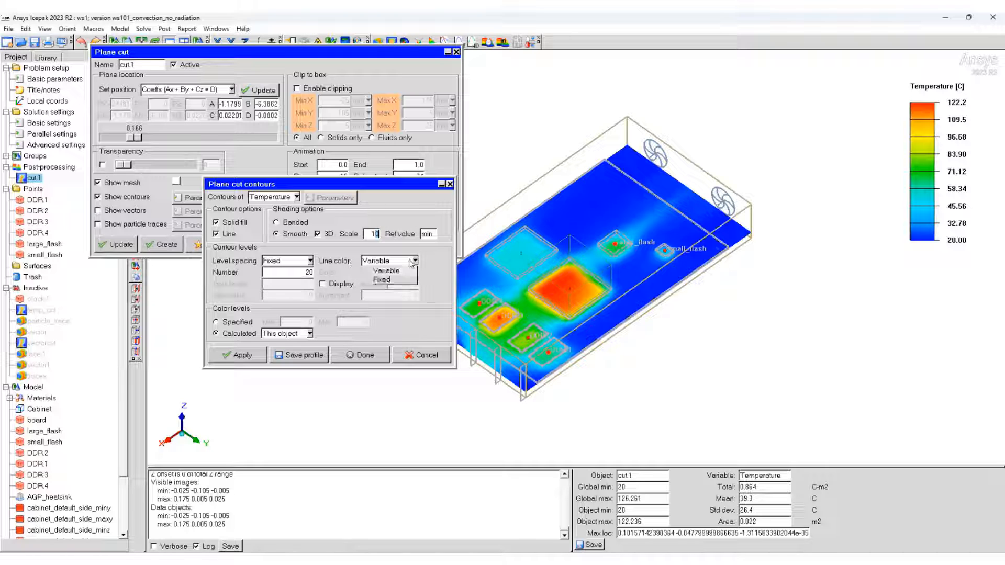
click(382, 280)
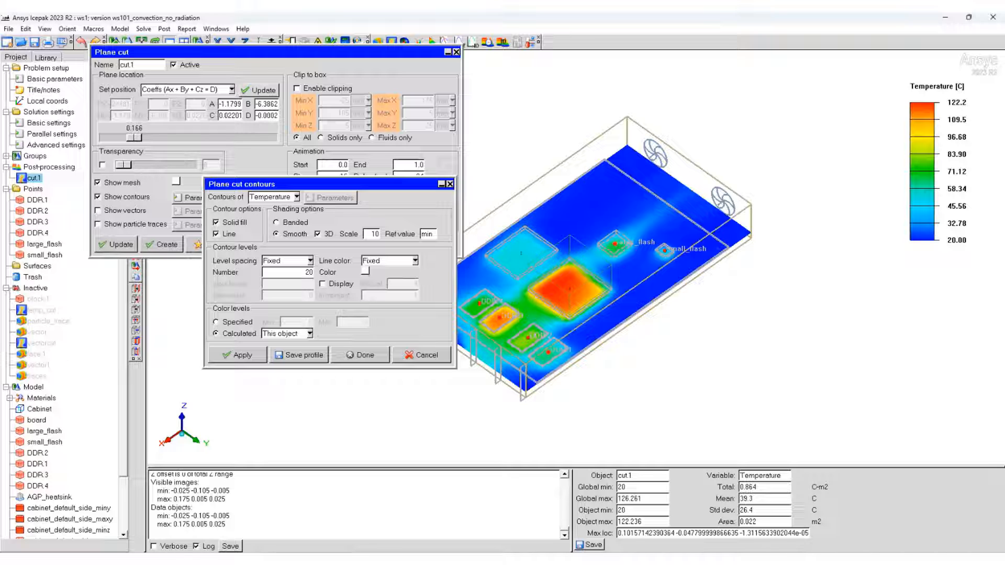
click(365, 271)
click(242, 356)
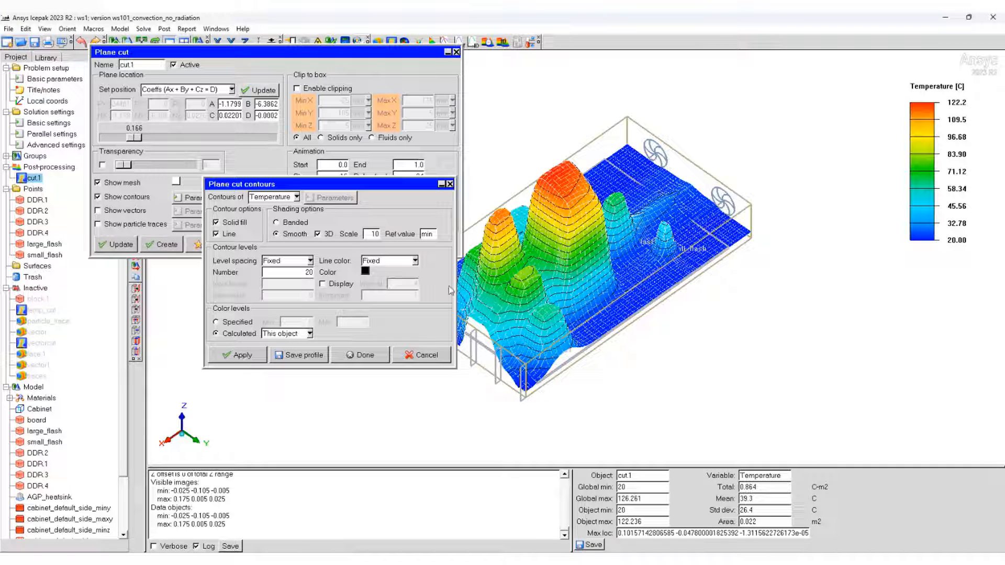
click(360, 356)
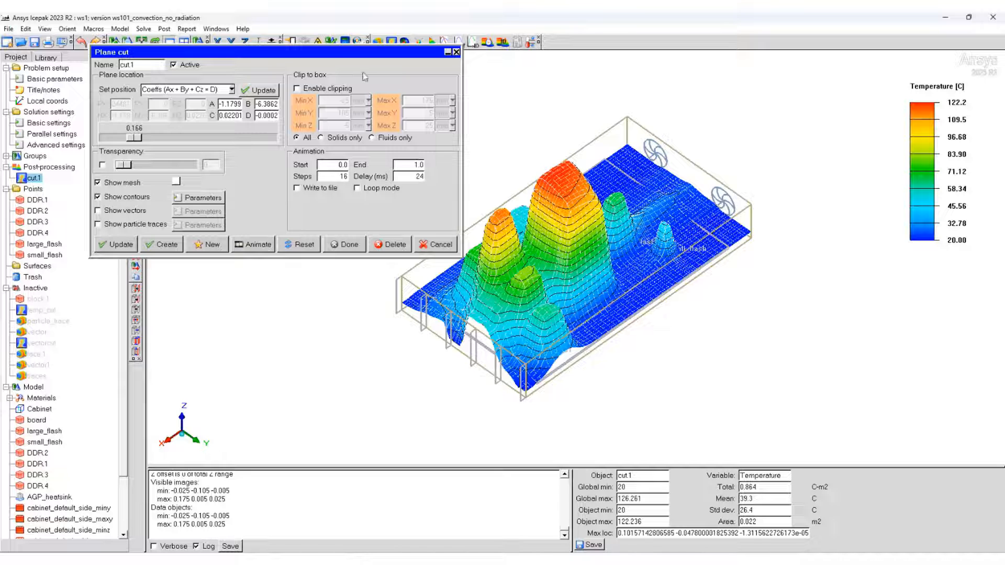
Step: Inspect the 3D temperature surface from several angles, close the plane cut settings and deactivate cut.1
drag(356, 52, 250, 52)
middle_drag(610, 343, 633, 339)
drag(506, 342, 521, 173)
drag(655, 346, 572, 321)
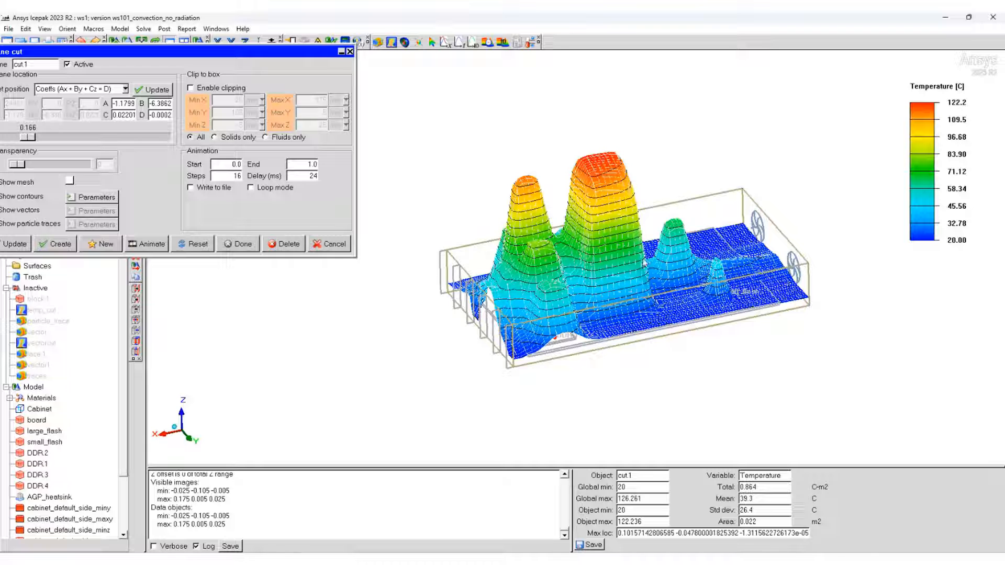
drag(638, 270, 580, 369)
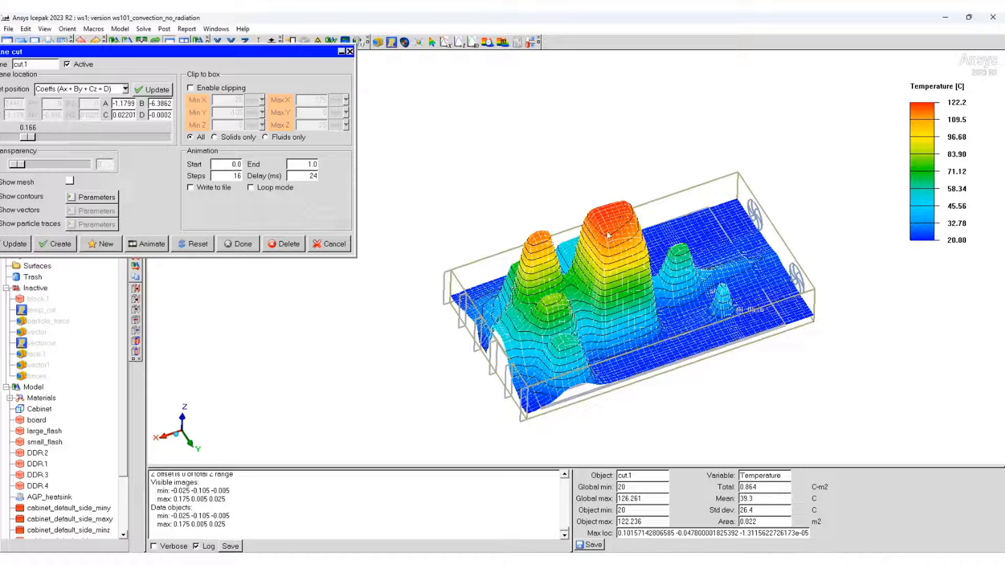
click(275, 244)
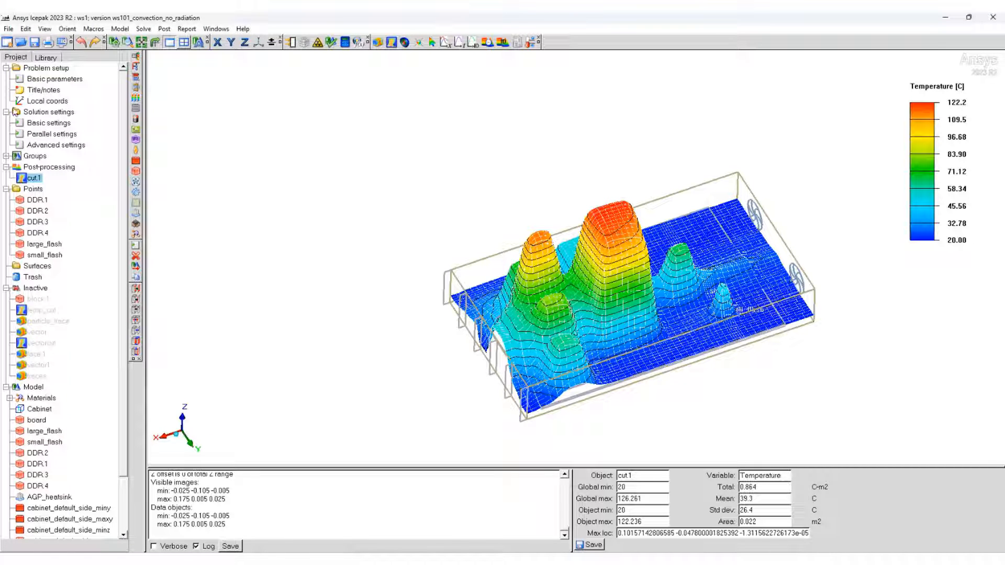
right_click(33, 178)
click(54, 199)
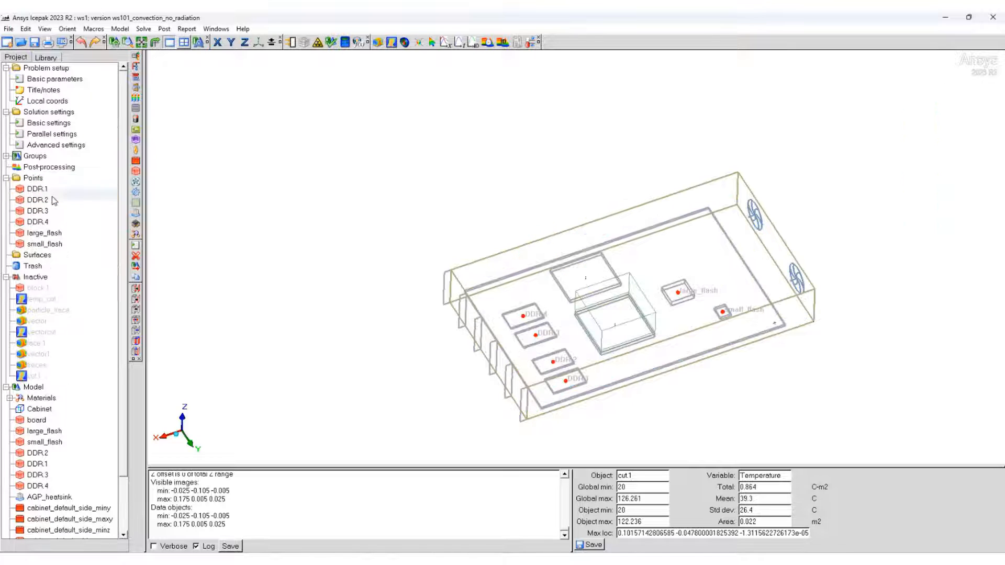
Step: Start a new plane cut using Z plane through center and lower its position to 0.207
click(392, 42)
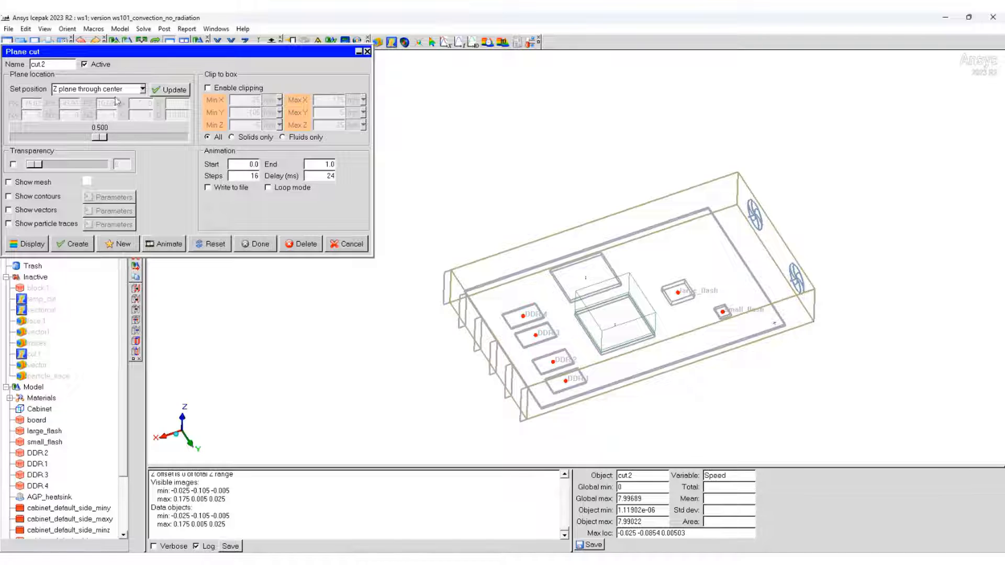
click(143, 89)
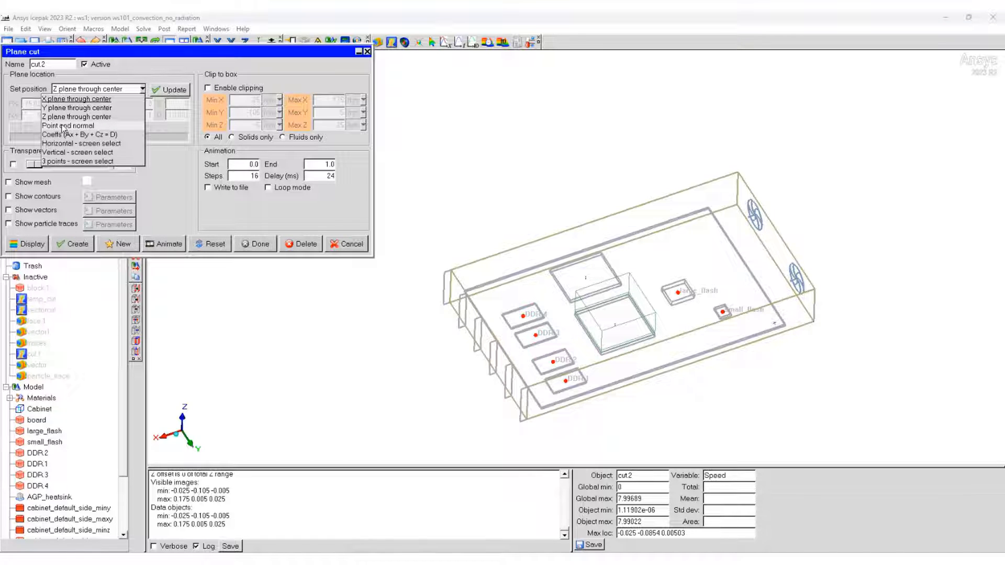
click(93, 117)
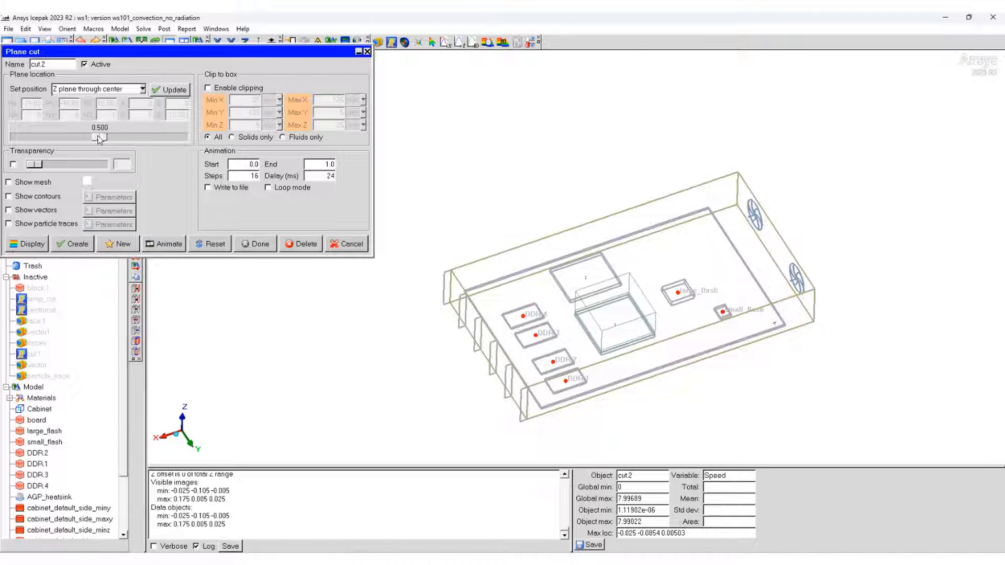
drag(99, 138, 51, 139)
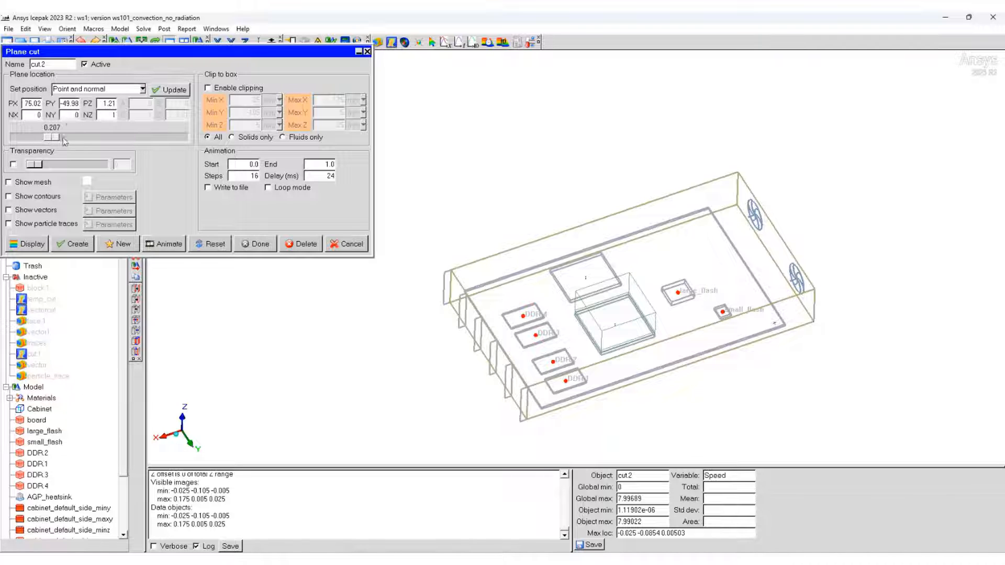
Step: Show velocity-magnitude vectors on cut.2 with color levels calculated from This object, apply them and inspect the vectors from a low angle
click(23, 211)
click(110, 210)
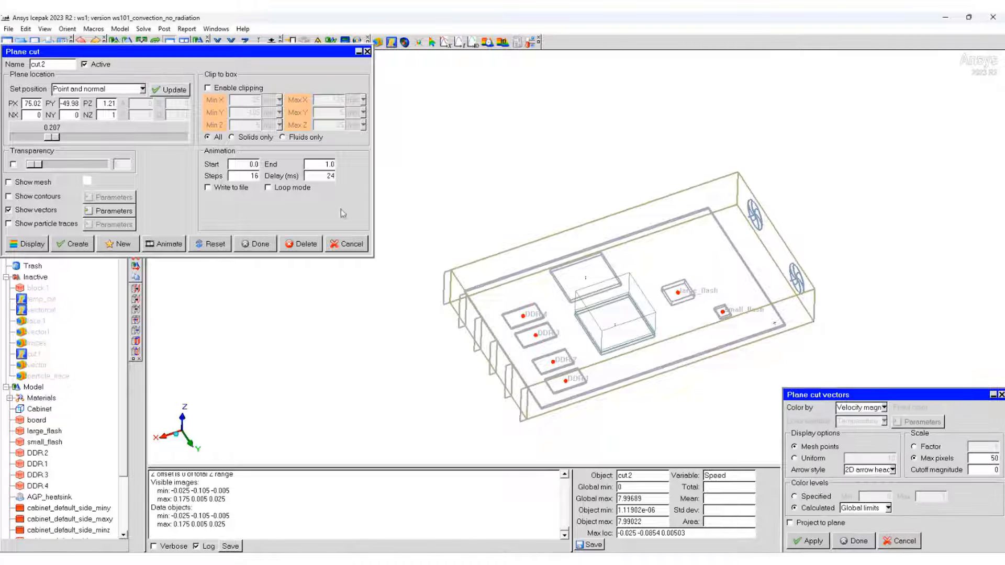
click(884, 408)
click(884, 409)
drag(848, 395, 659, 254)
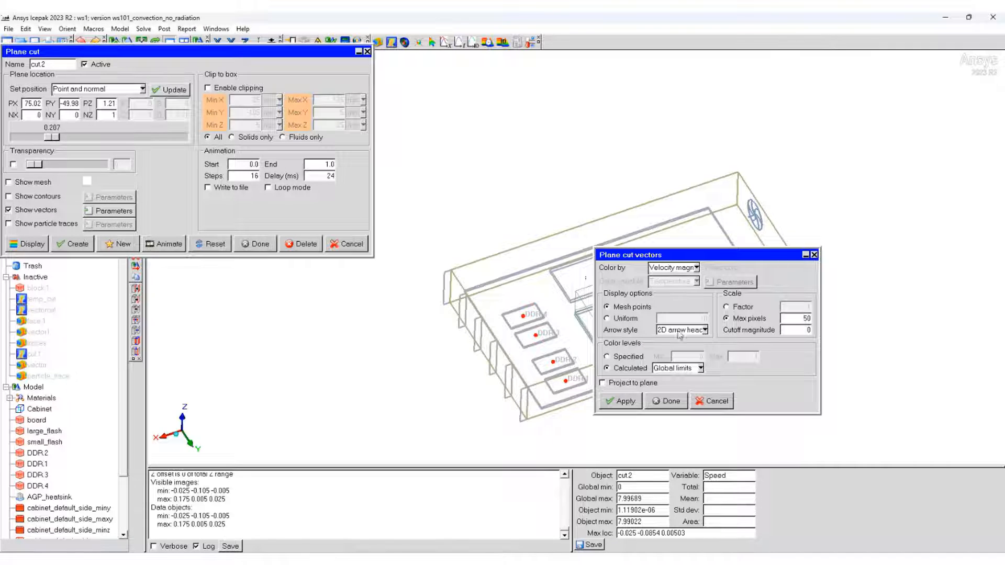
click(699, 368)
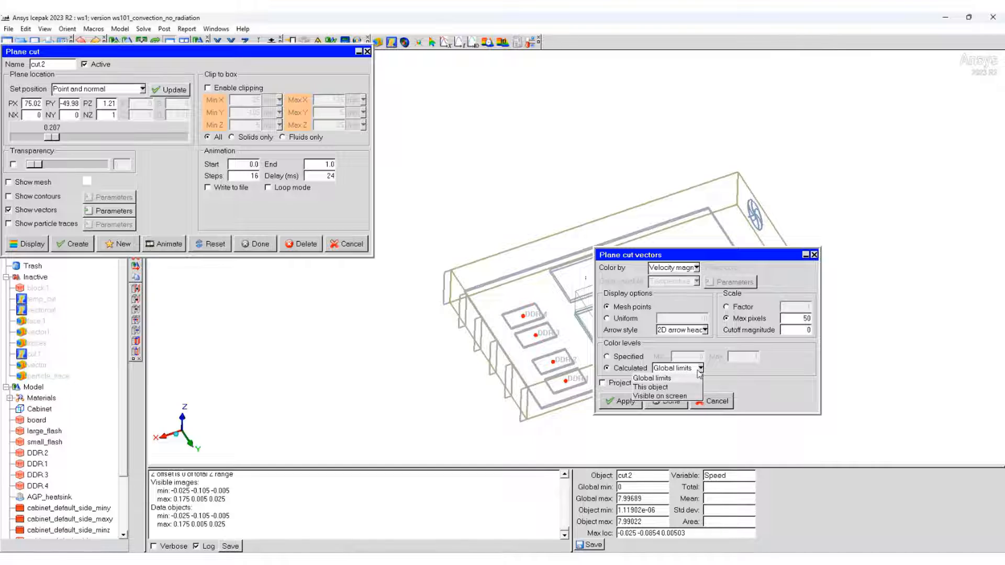
click(666, 388)
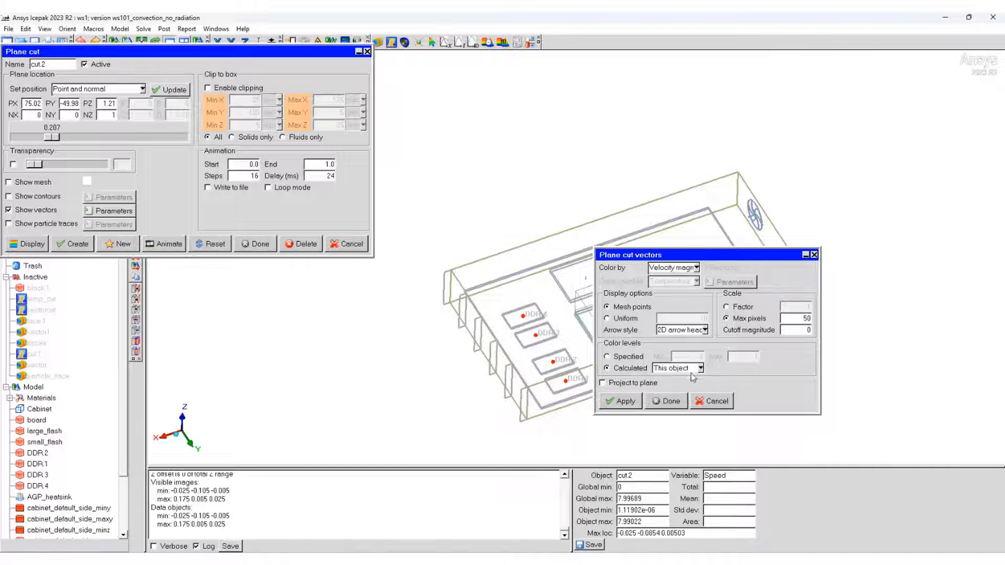
click(622, 402)
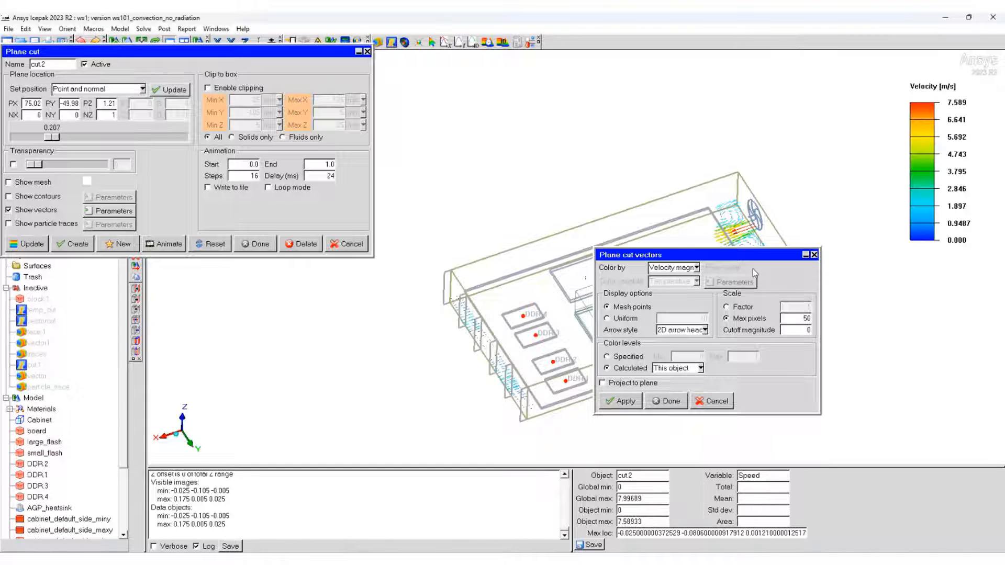
drag(733, 255, 346, 299)
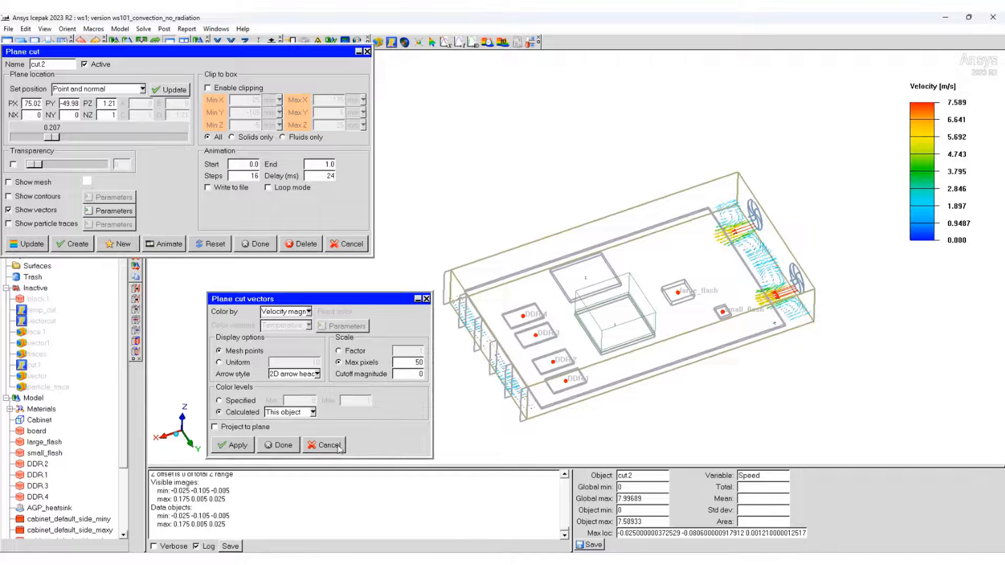
click(276, 448)
scroll(564, 368, up, 2)
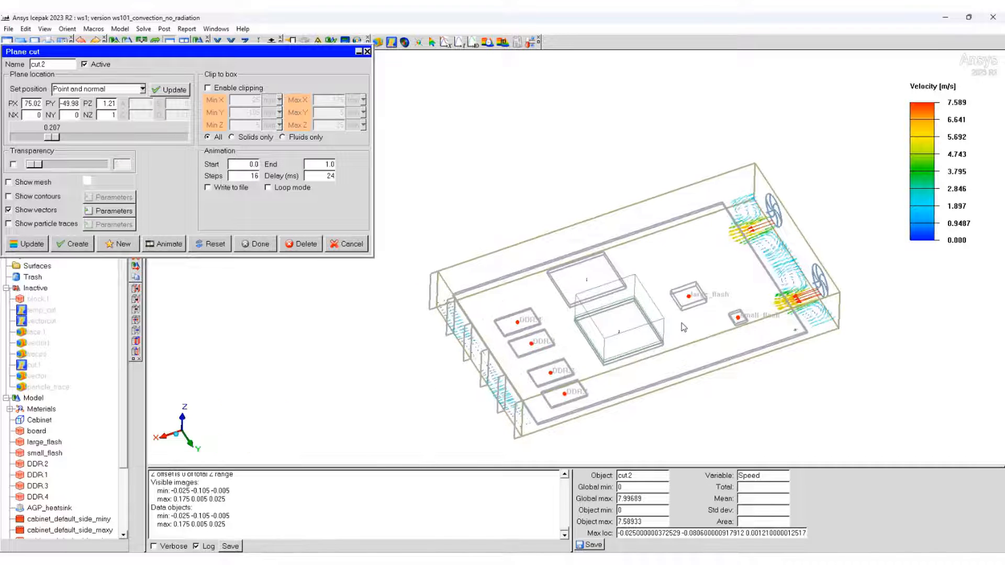
drag(565, 368, 554, 268)
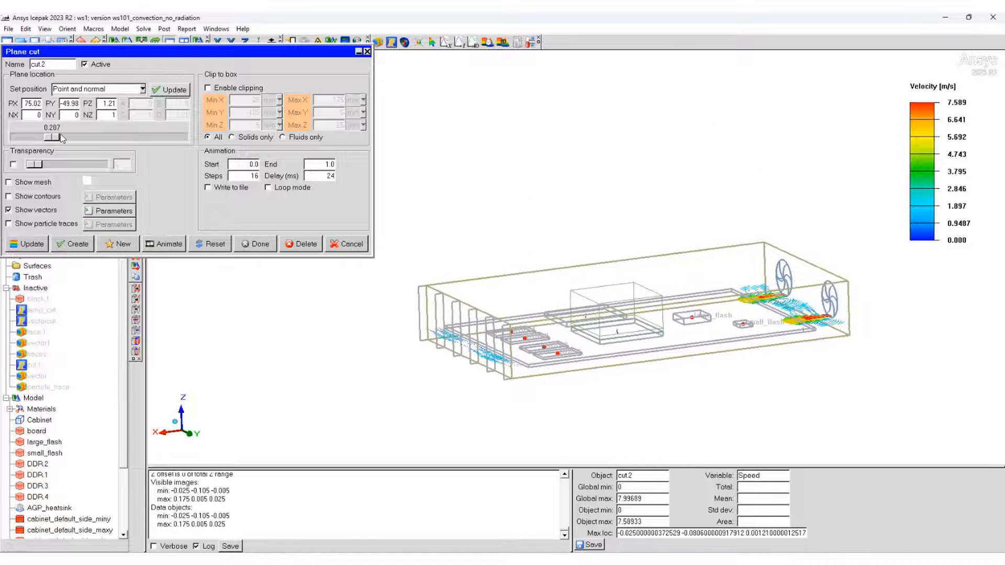
Step: Raise the cut.2 plane position to 0.505 and inspect its velocity vectors from above
drag(52, 138, 100, 137)
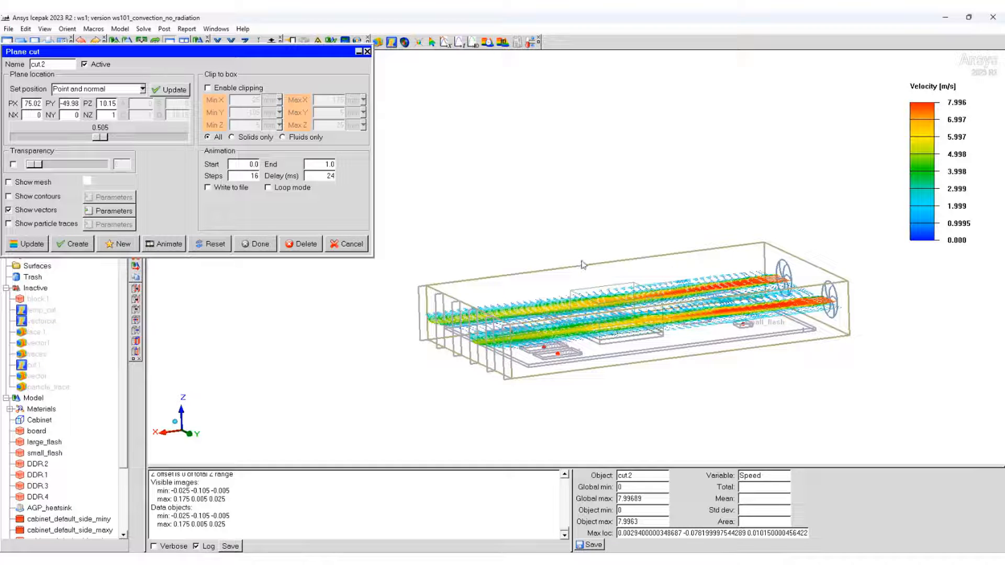
drag(579, 263, 655, 450)
scroll(639, 347, up, 2)
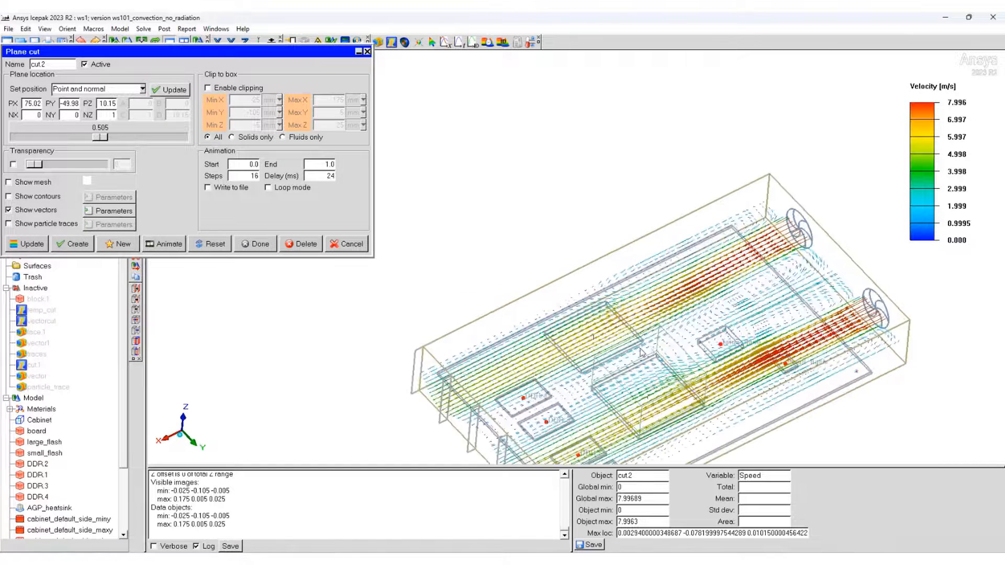
middle_drag(611, 292, 542, 228)
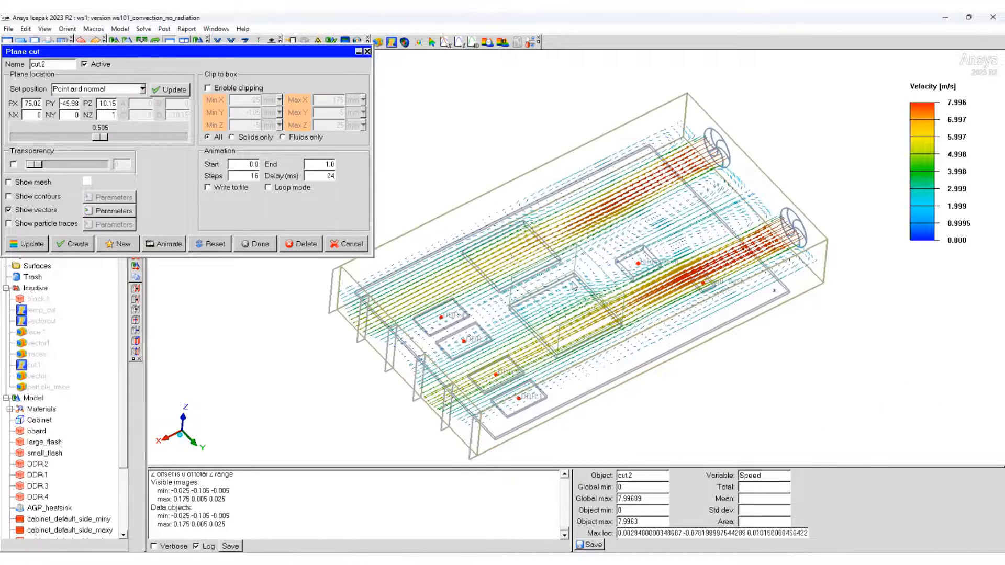
drag(600, 324, 615, 378)
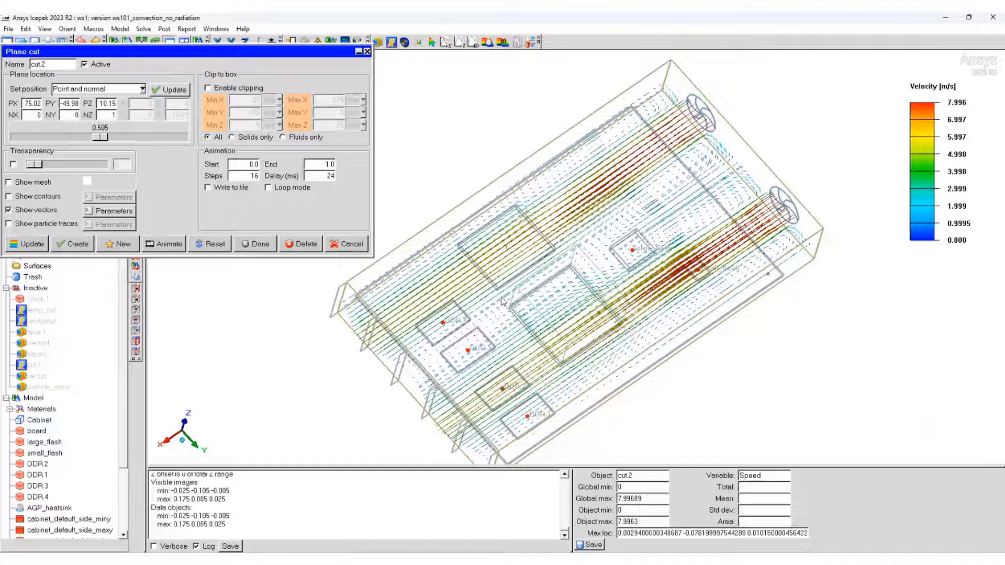
Step: Enable box clipping on cut.2 with Min Y set to -50 mm and update the vectors
click(208, 88)
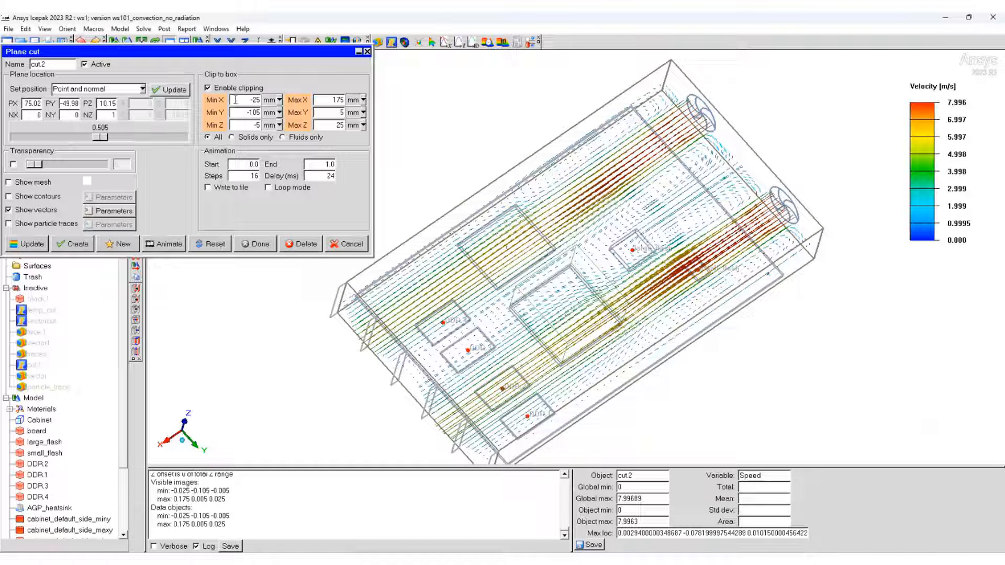
key(Tab)
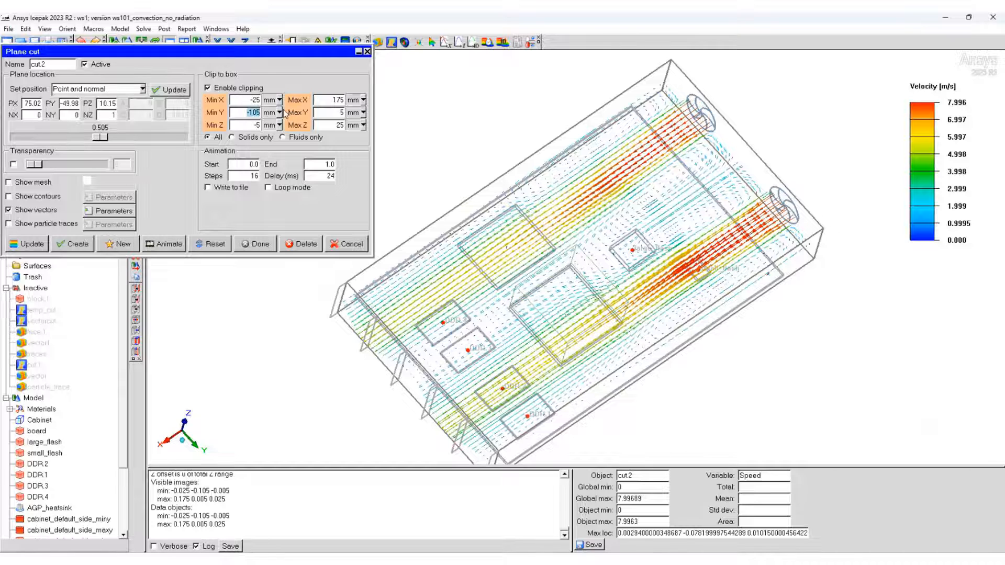
text(50)
key(Return)
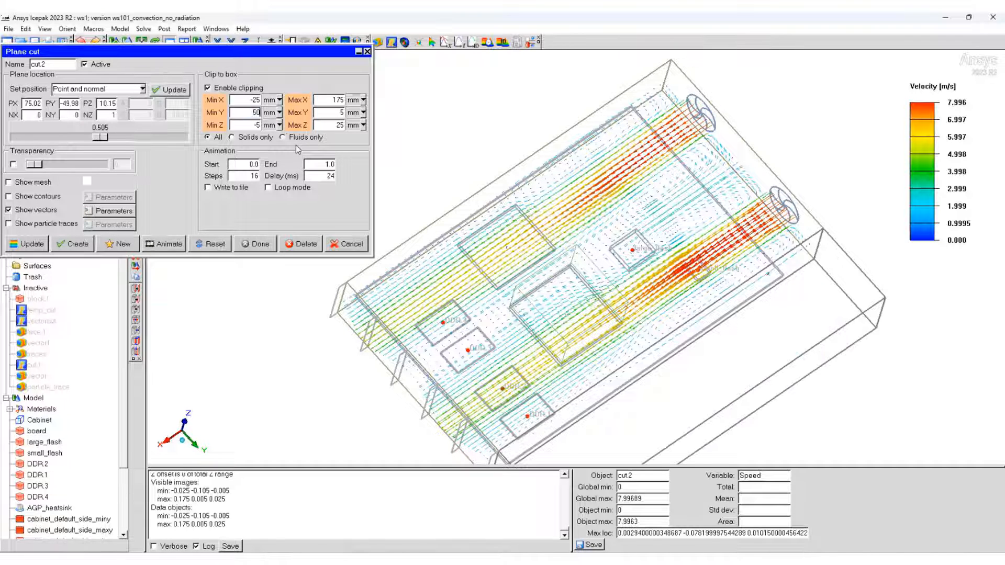
click(248, 111)
text(-)
key(Return)
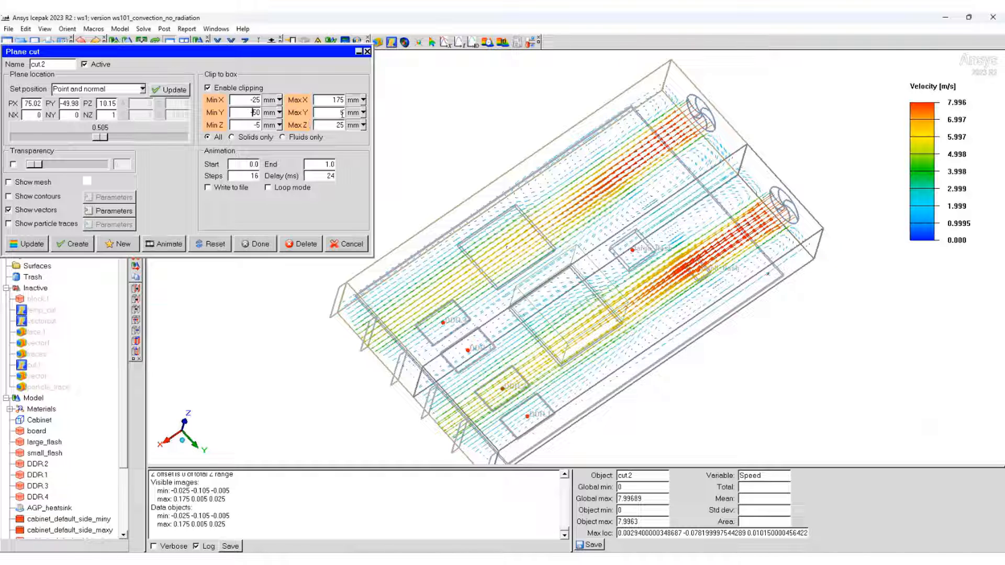
click(28, 245)
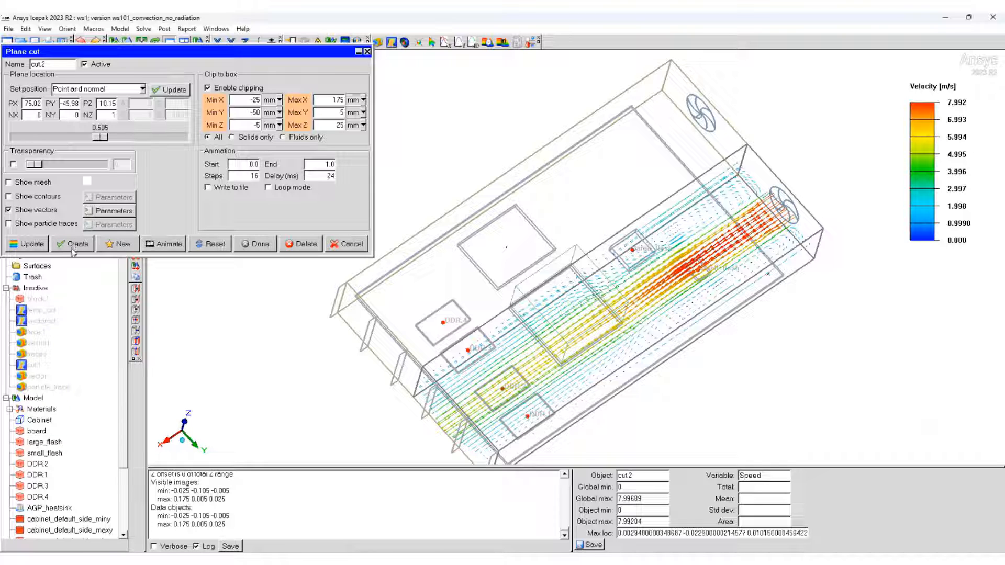
Step: Finish the plane cut settings and deactivate cut.2
click(261, 242)
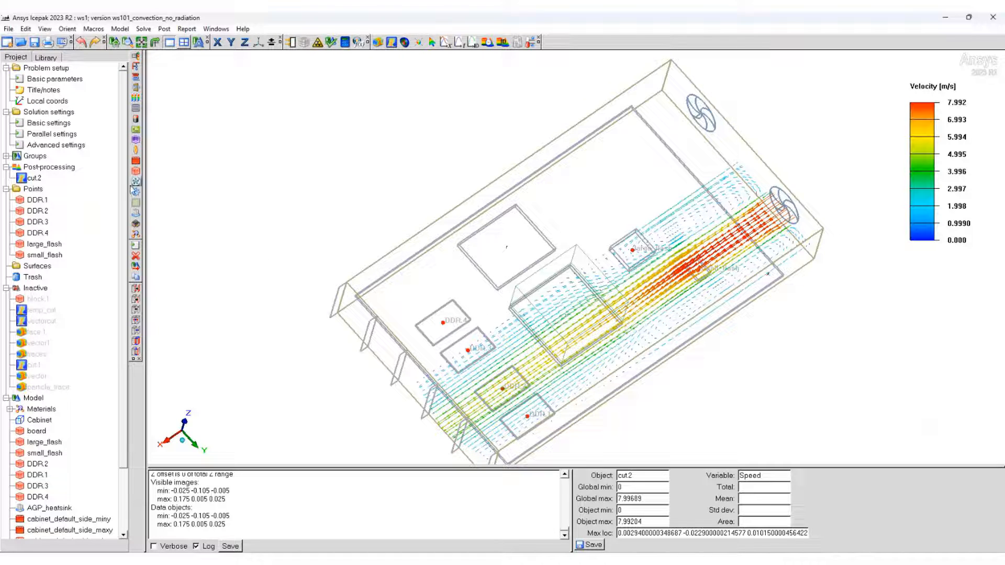
right_click(34, 177)
click(41, 196)
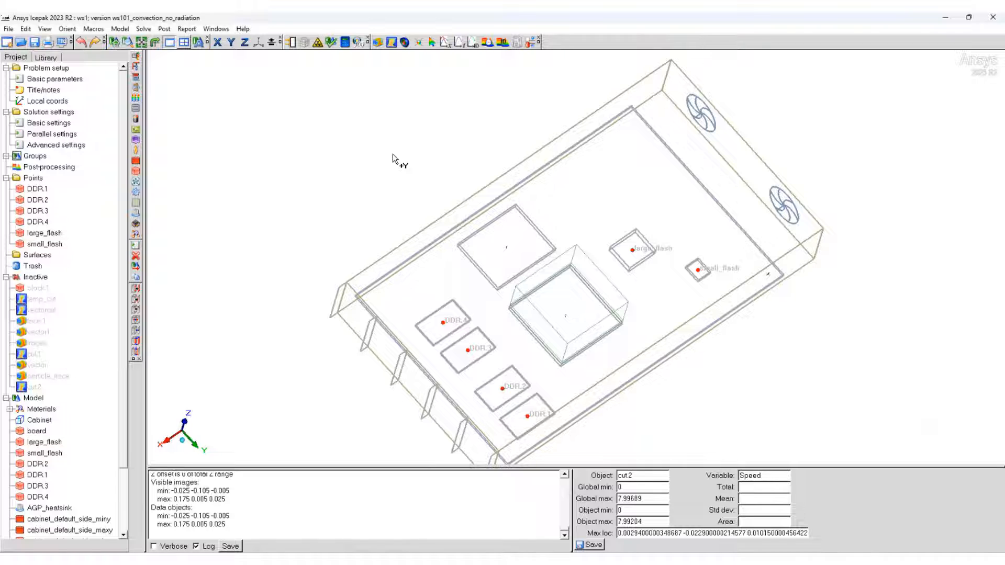
Step: Display the minimum and maximum locations of Temperature in the model, examine them and close the display
drag(393, 157, 395, 202)
drag(536, 354, 442, 239)
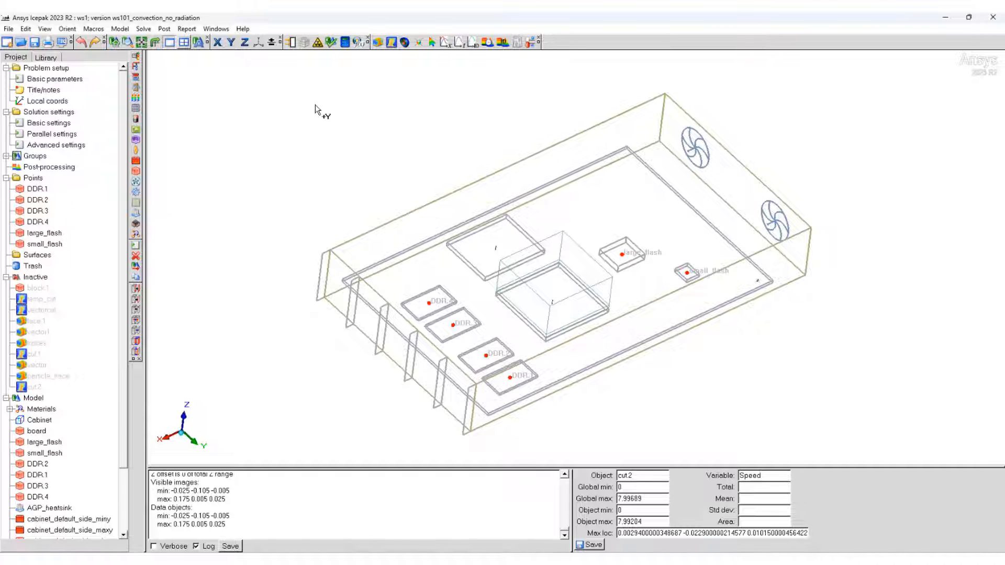
click(169, 29)
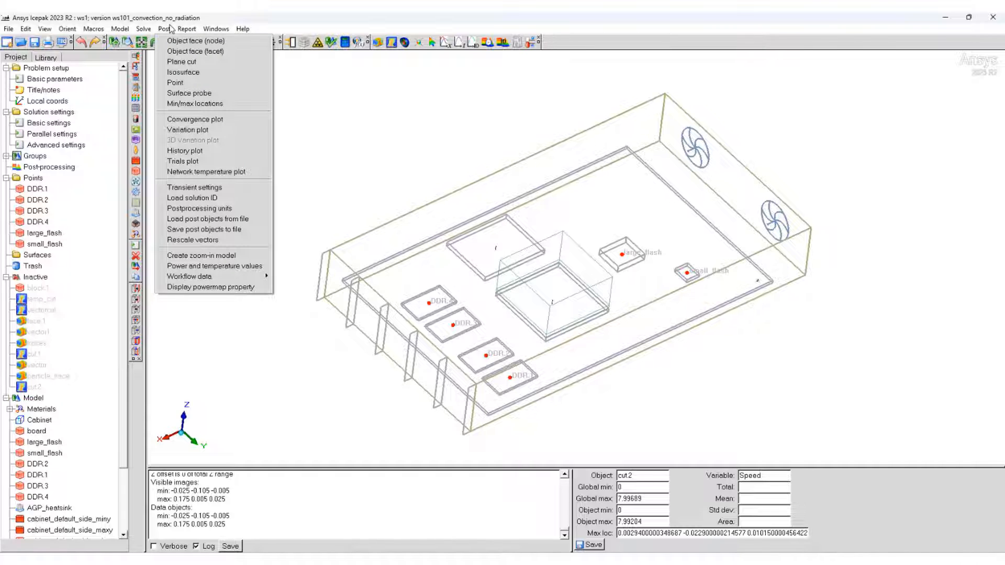
click(204, 103)
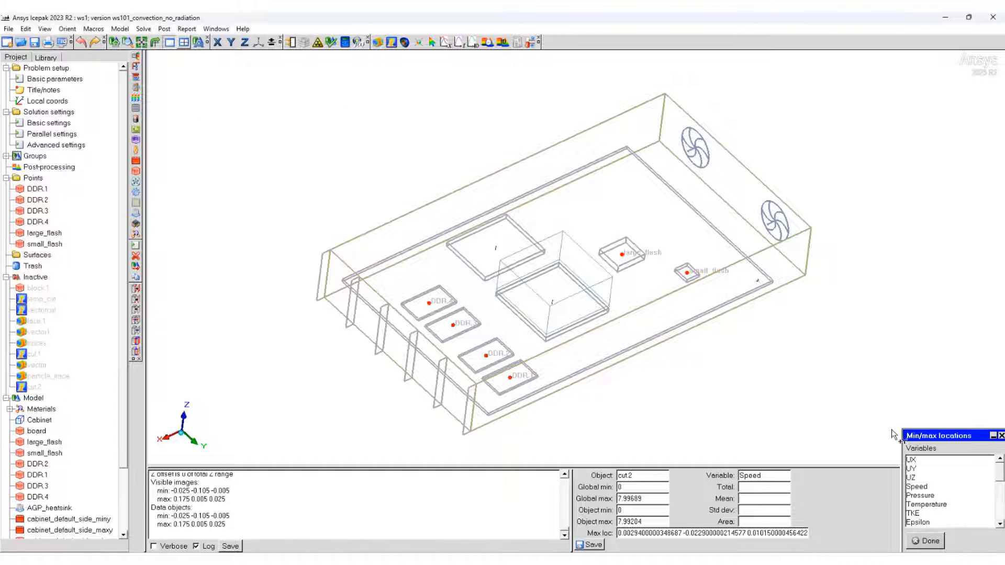
drag(900, 425, 187, 160)
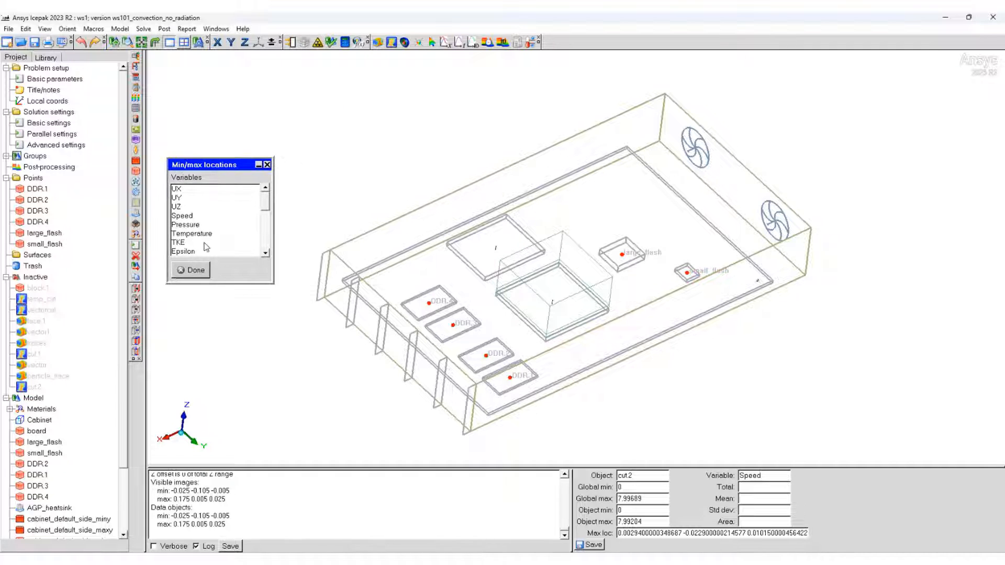
click(198, 236)
middle_drag(495, 335, 521, 290)
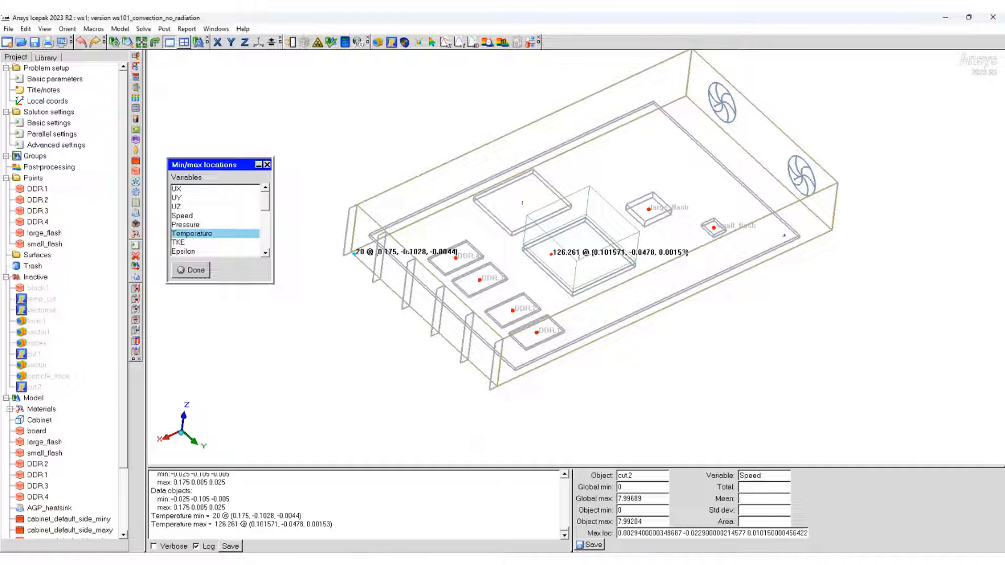
click(192, 270)
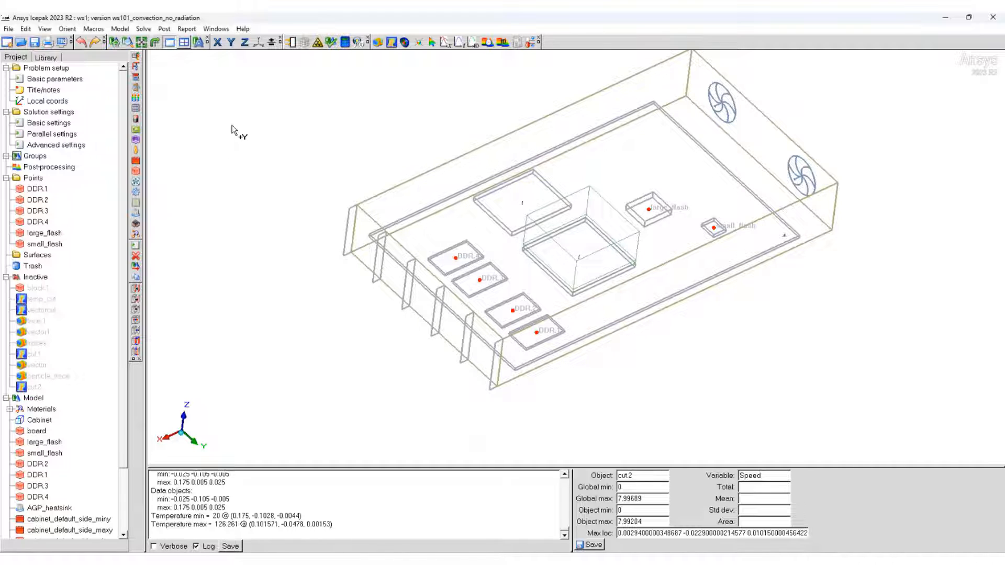
Step: Open the summary report definition and add a new entry for the board object reporting Temperature
click(188, 30)
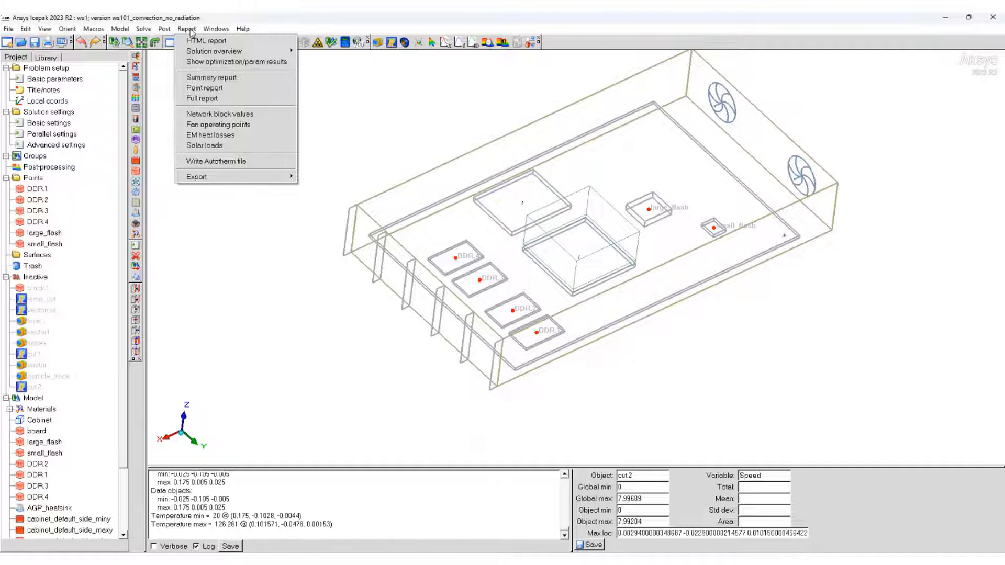
click(199, 79)
drag(713, 235, 283, 101)
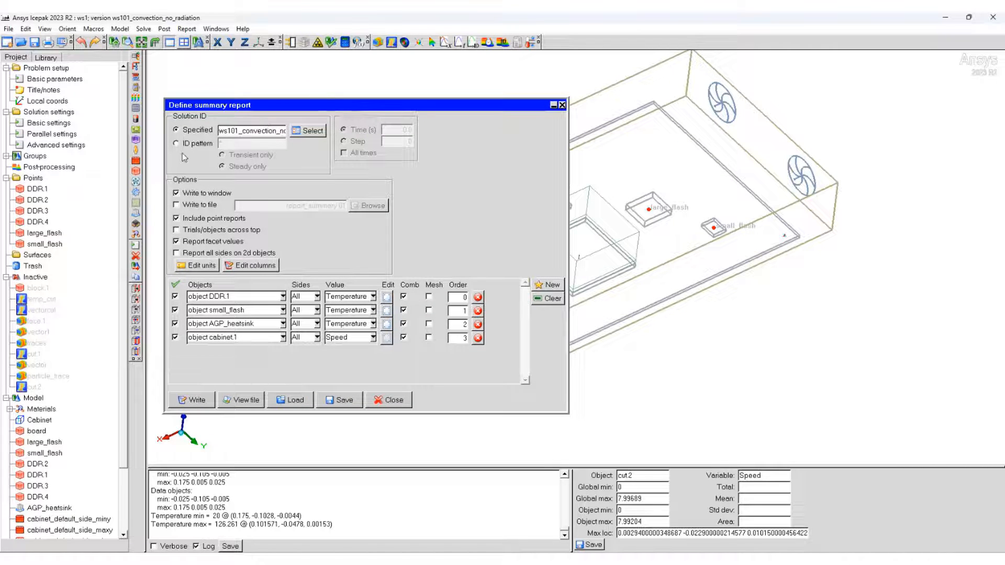
drag(227, 130, 273, 131)
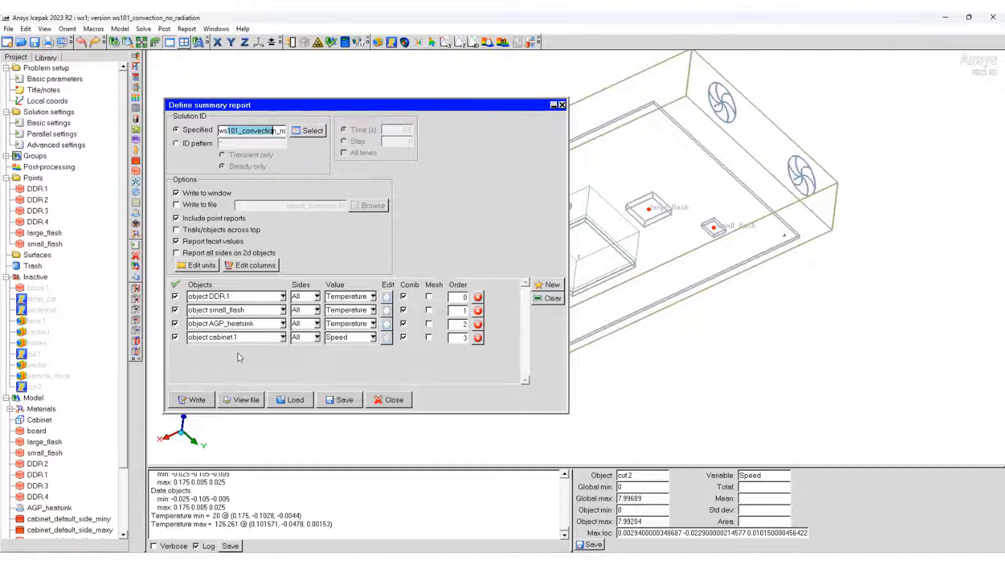
click(550, 285)
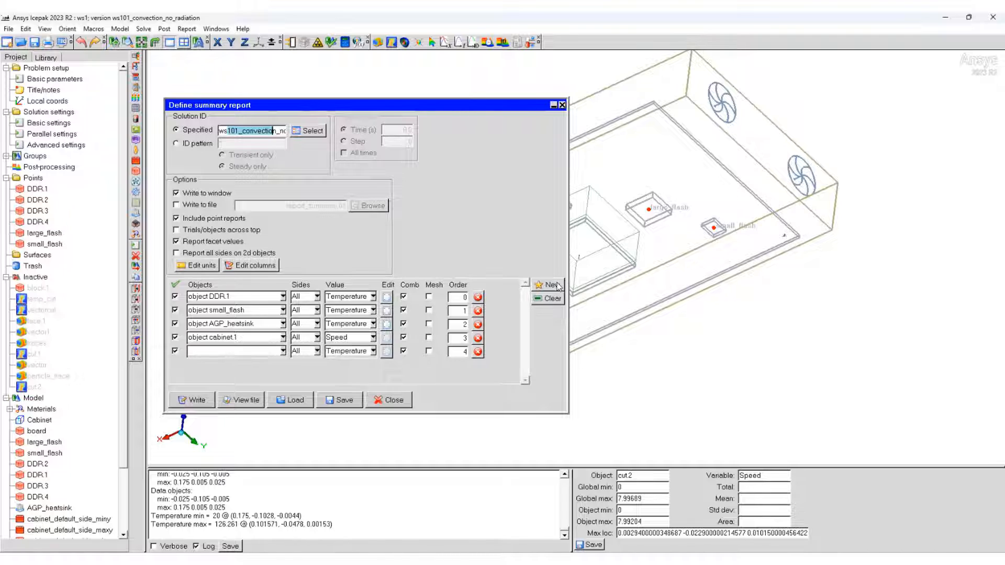
click(283, 351)
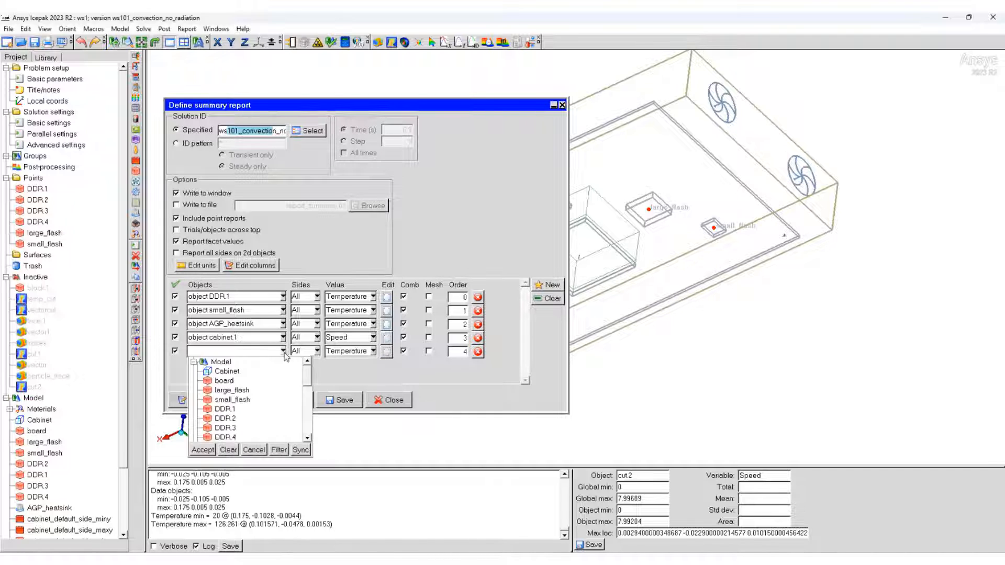
click(224, 381)
click(203, 449)
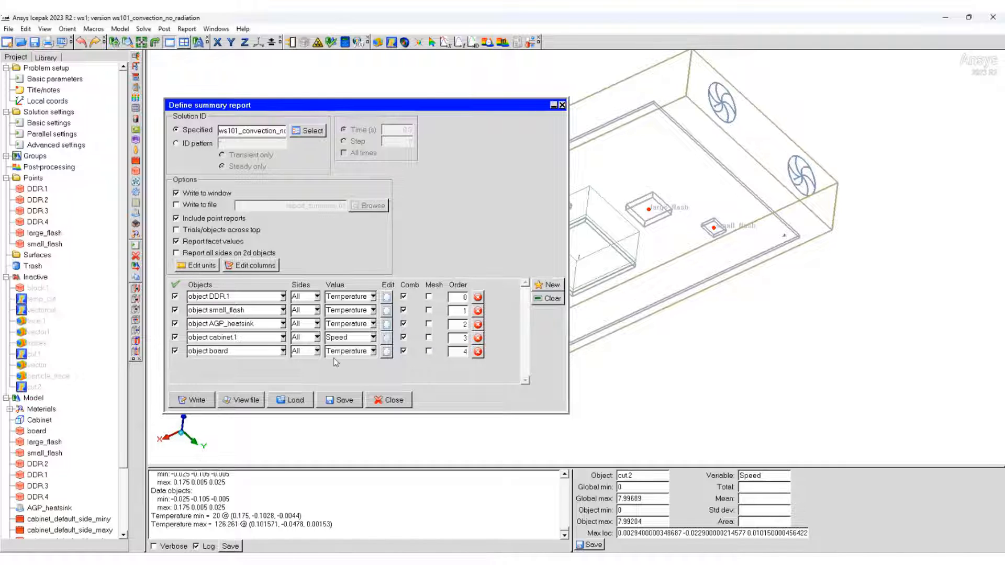
click(373, 351)
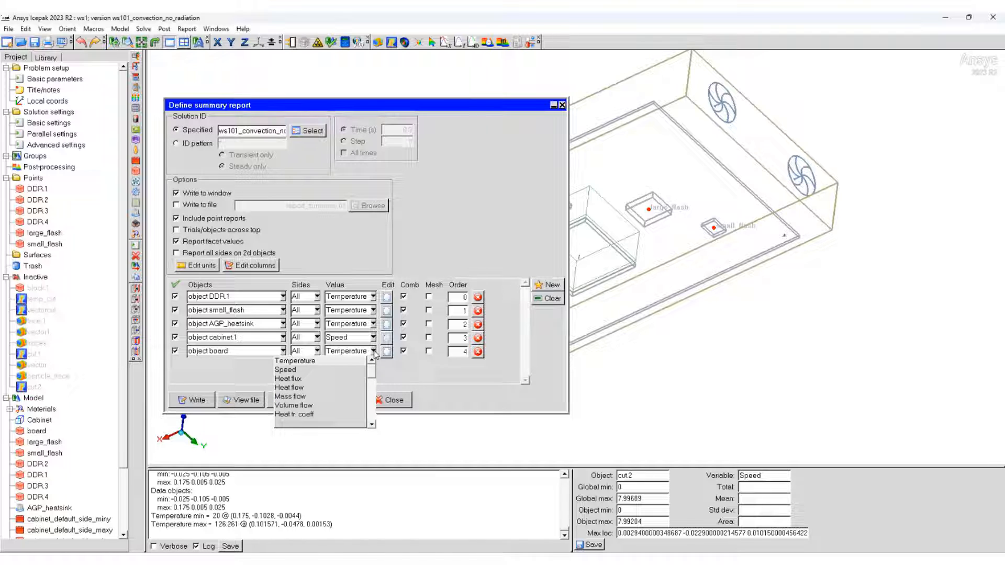
click(306, 362)
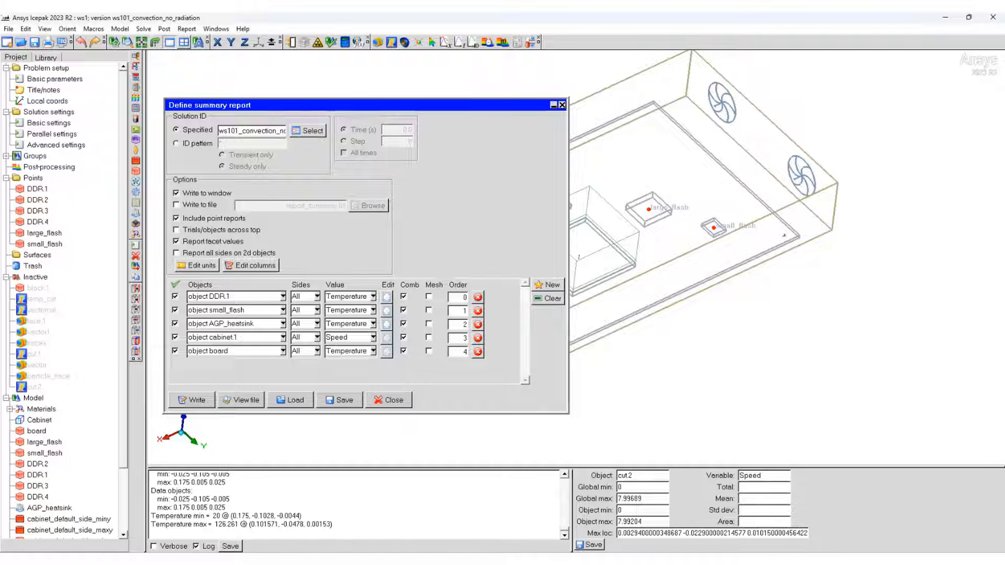
Step: Write the summary report and enlarge its data window so that all rows can be read
click(196, 401)
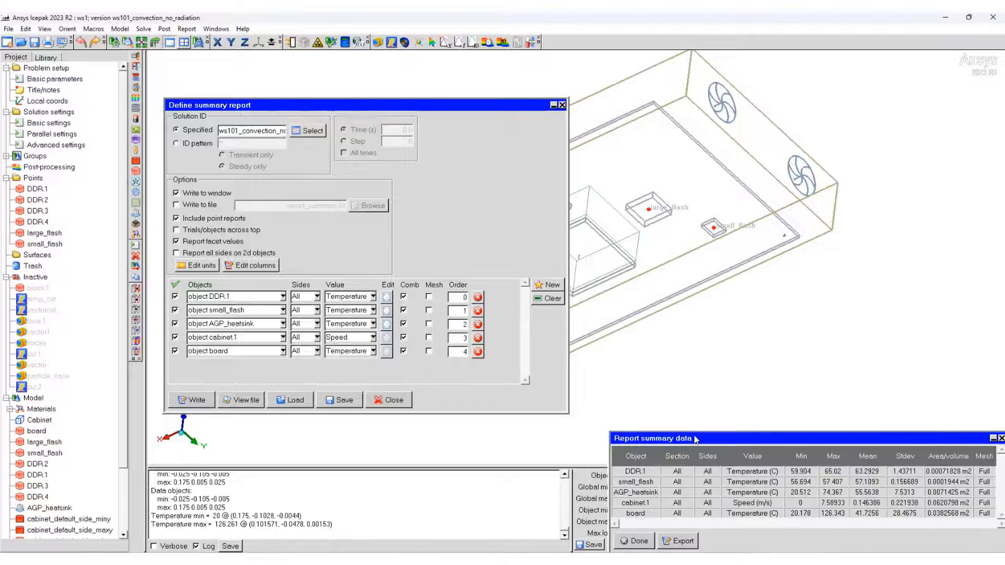
drag(696, 439, 362, 128)
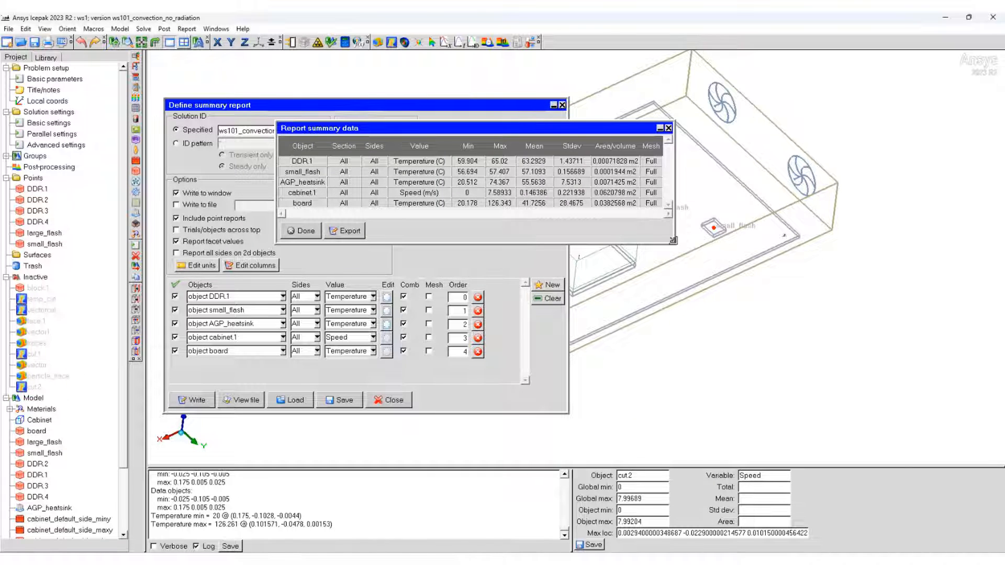
drag(673, 241, 927, 457)
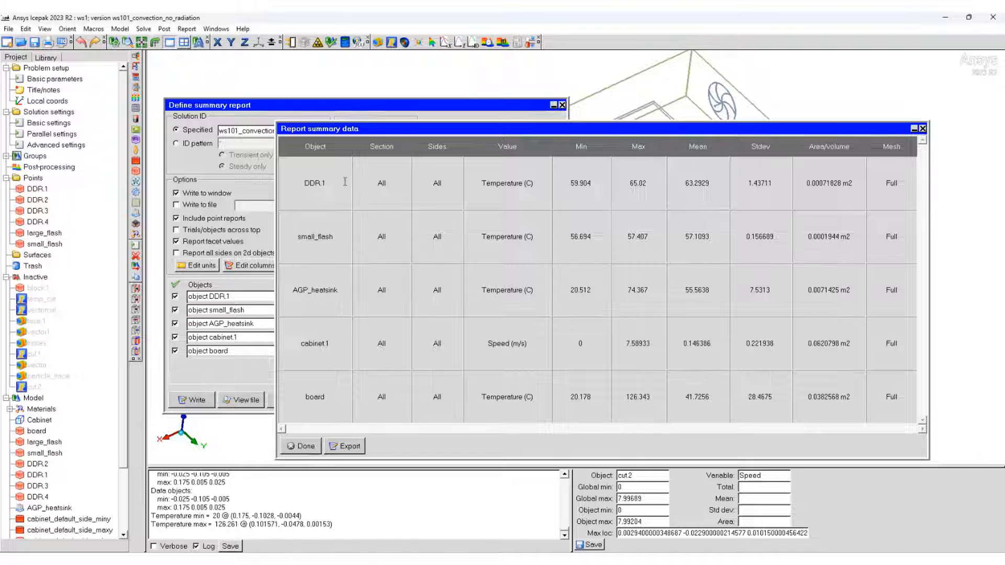
Step: Examine the reported objects and the minimum, maximum and mean speed of cabinet.1, and close the report windows
click(320, 181)
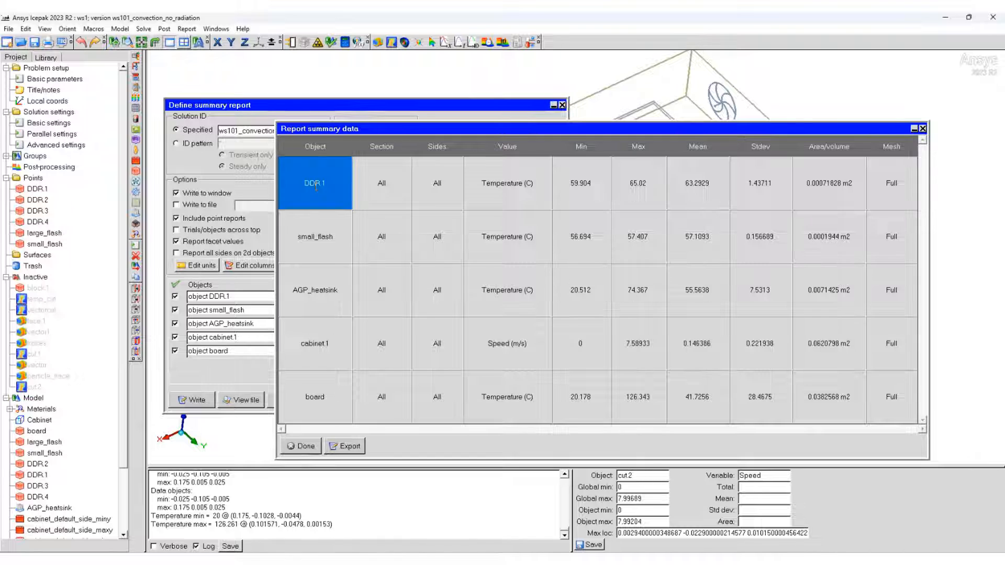
click(309, 397)
click(312, 348)
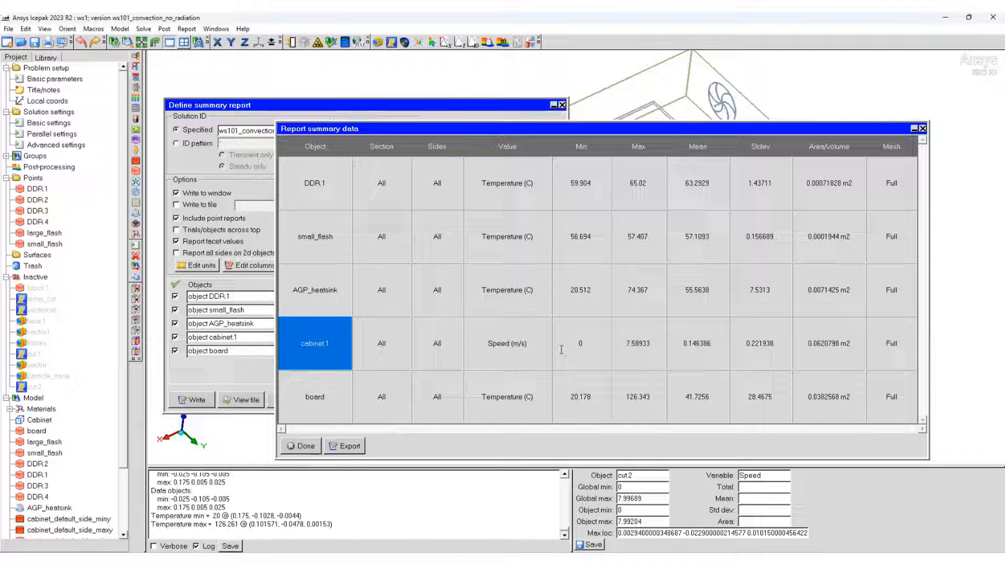
click(629, 340)
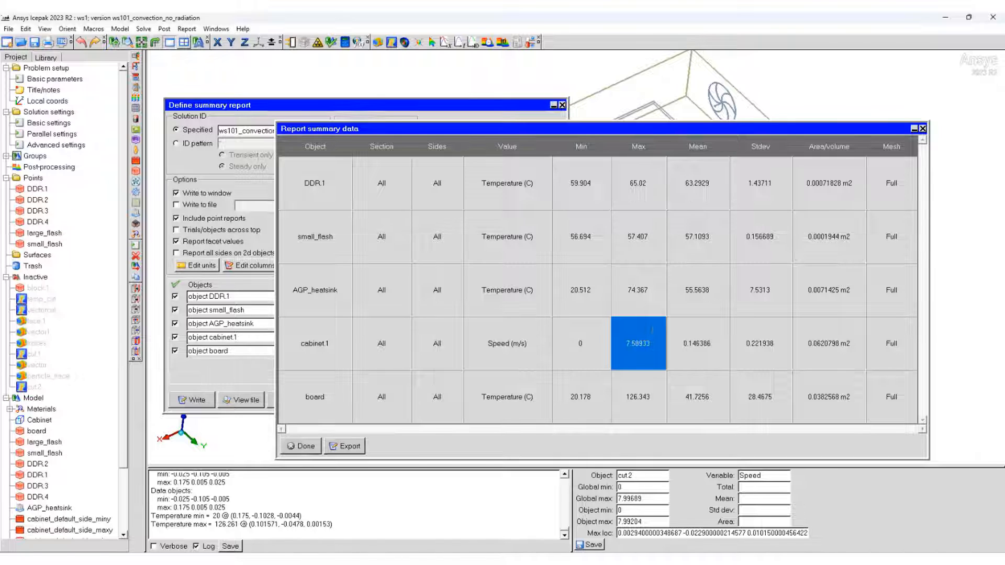
click(689, 346)
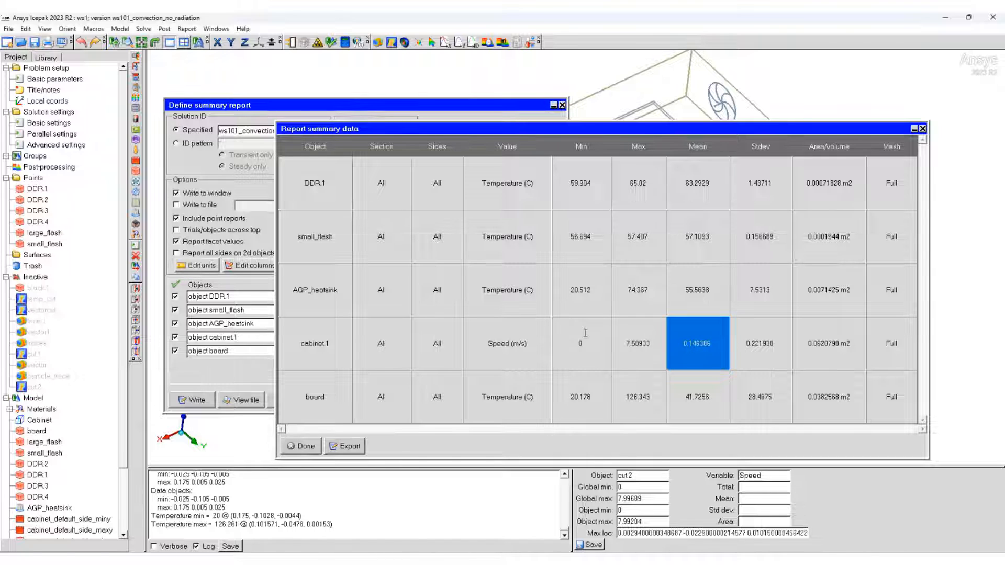
click(585, 333)
click(718, 343)
click(923, 129)
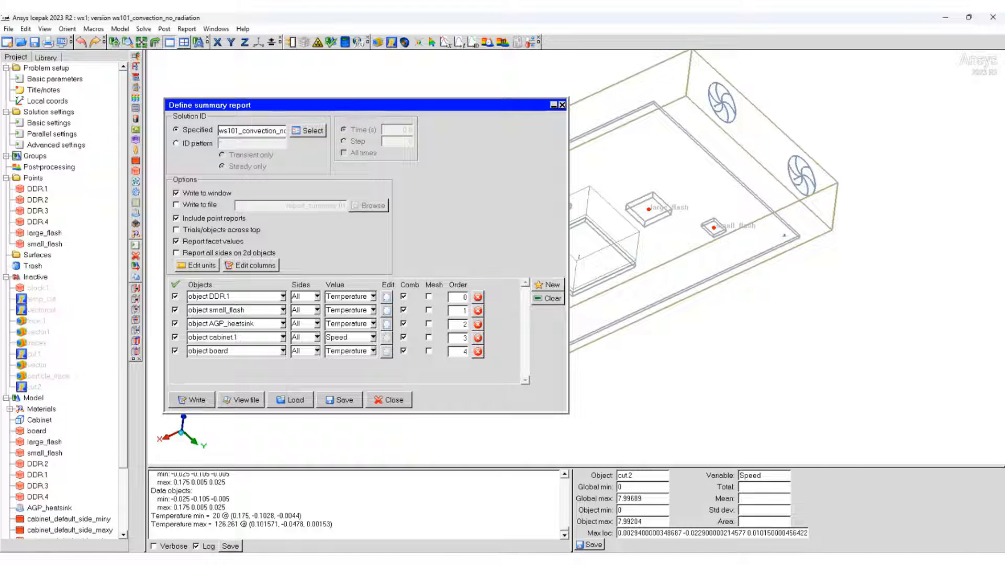
click(562, 105)
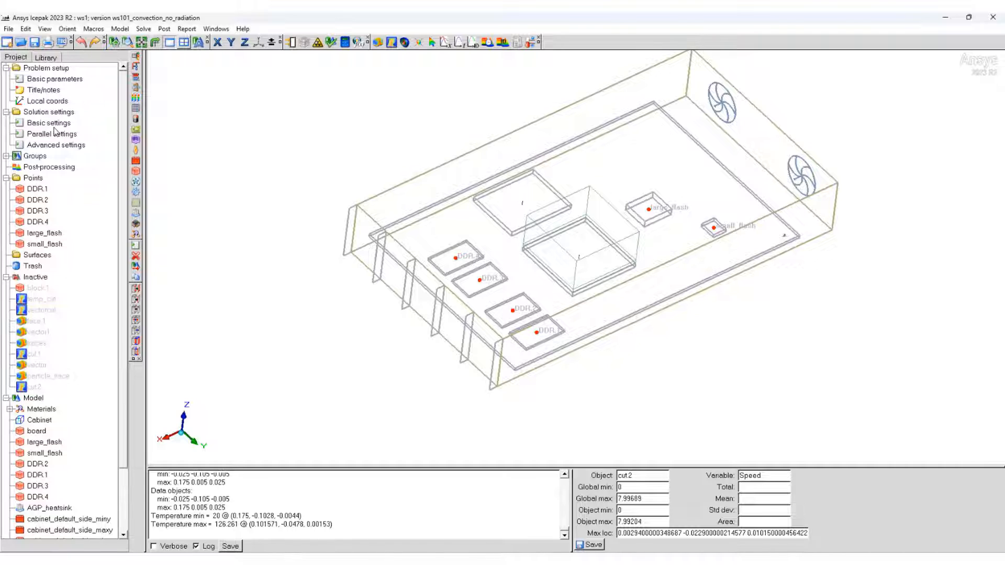
click(33, 179)
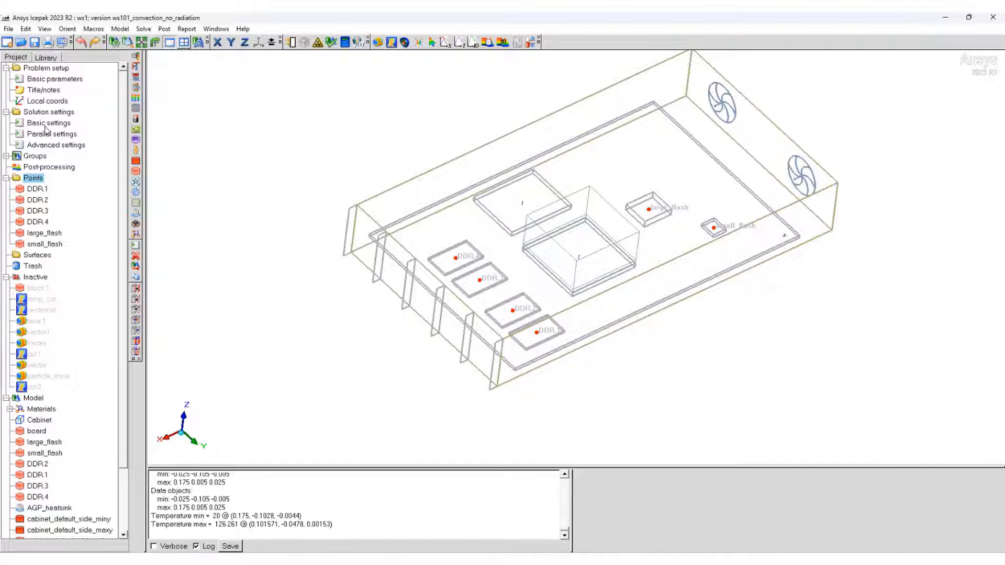
Step: Turn radiation on with the ray tracing radiation model, review its iteration, cluster and view factor parameters, and accept the basic parameters
double_click(34, 79)
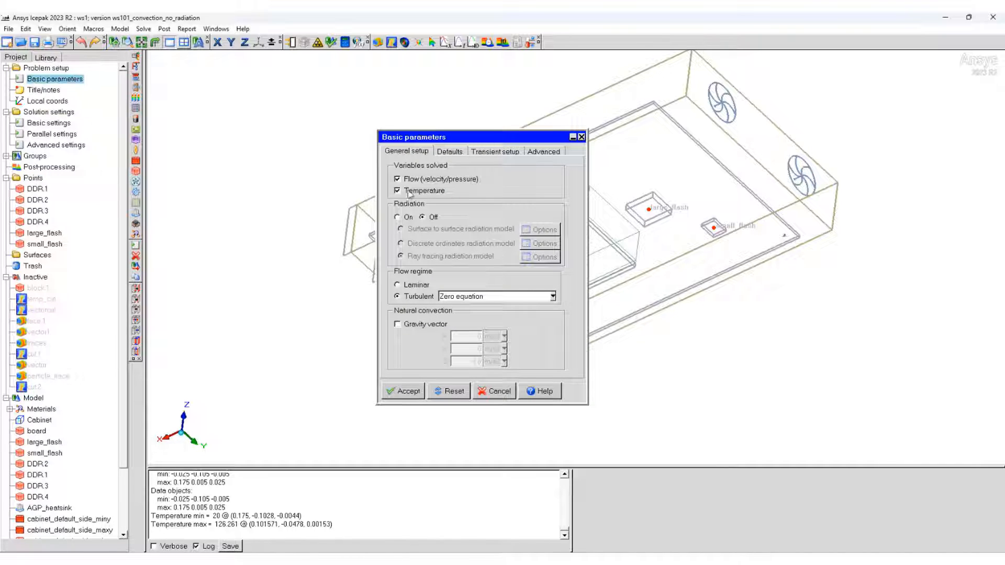
click(404, 219)
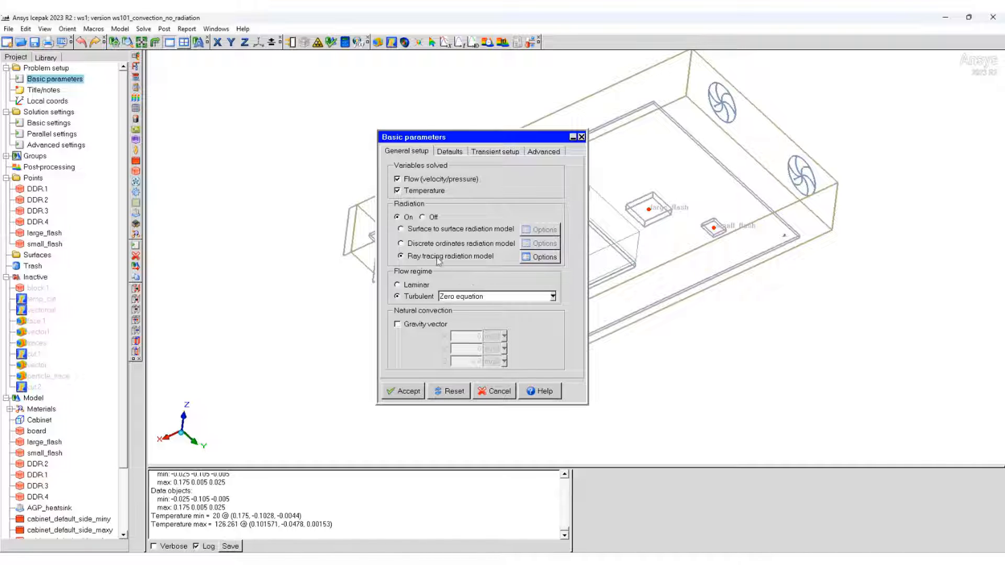
click(553, 259)
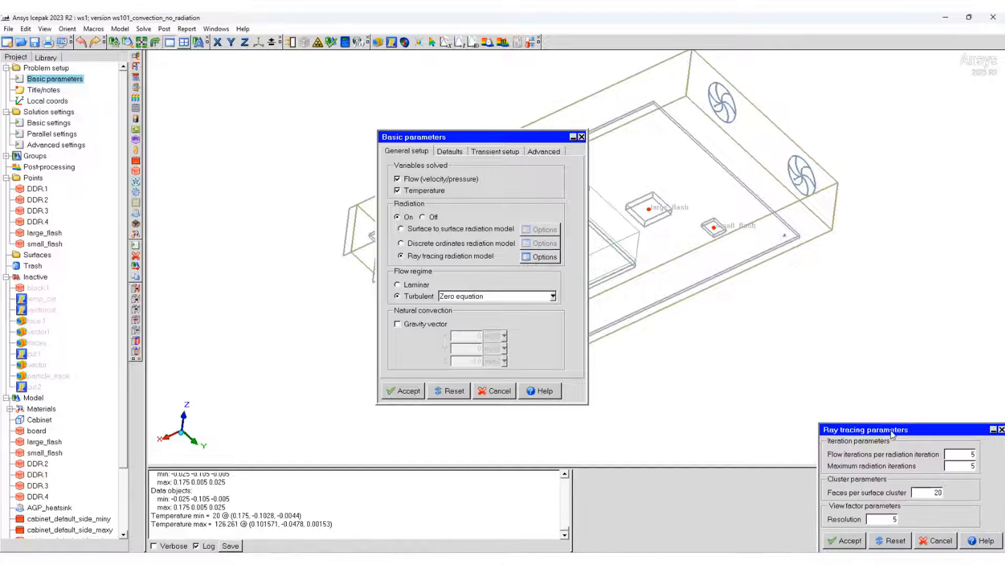
drag(893, 434, 203, 147)
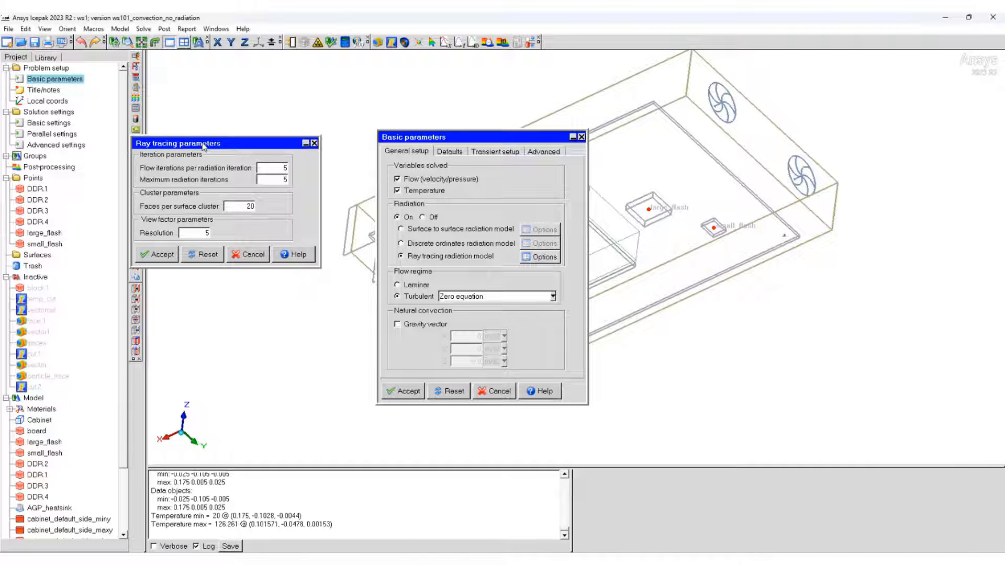
double_click(282, 167)
double_click(286, 179)
double_click(250, 207)
click(207, 233)
click(156, 255)
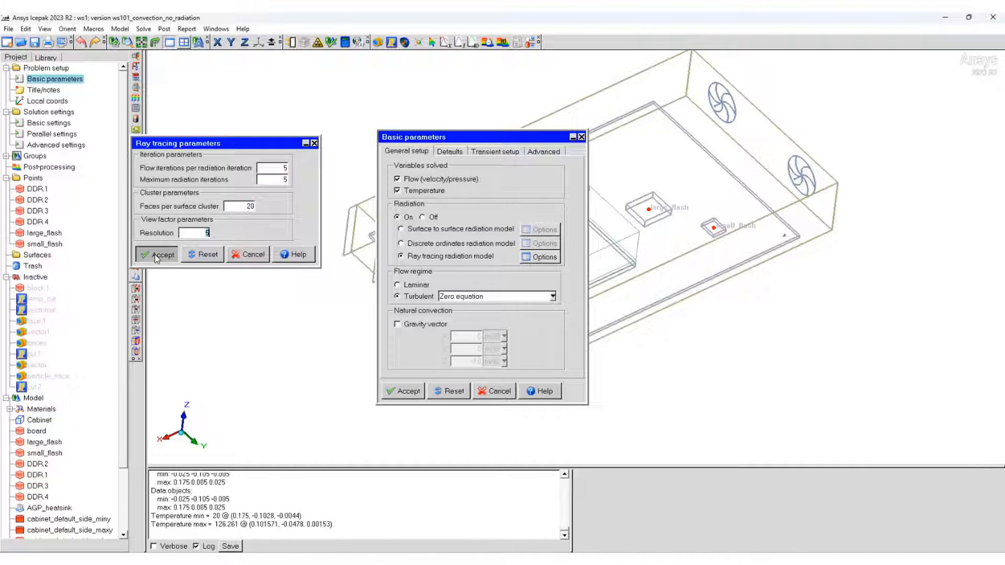
click(405, 393)
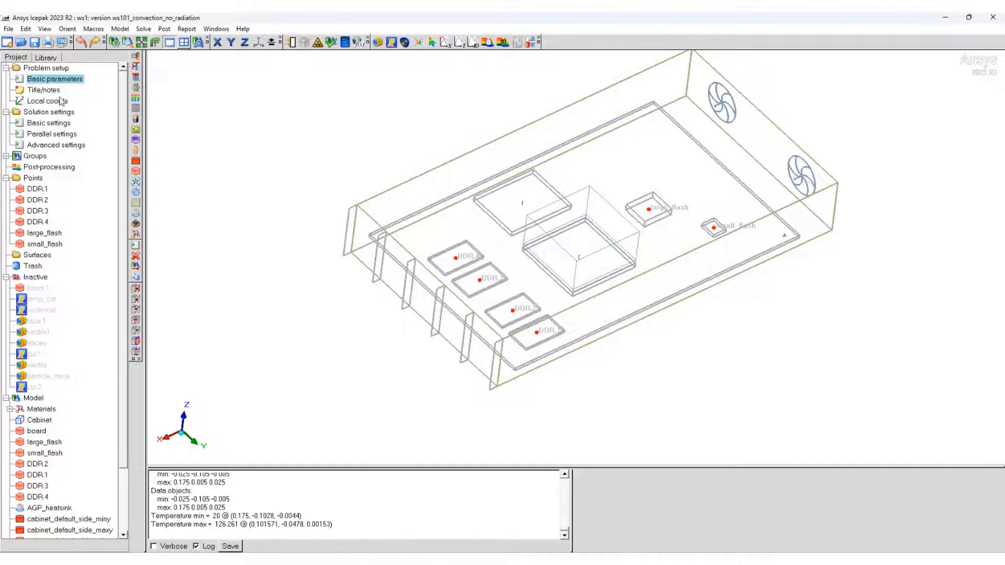
Step: Open the solve settings and change the solution ID to ws101_convection_radiation
click(345, 42)
click(318, 161)
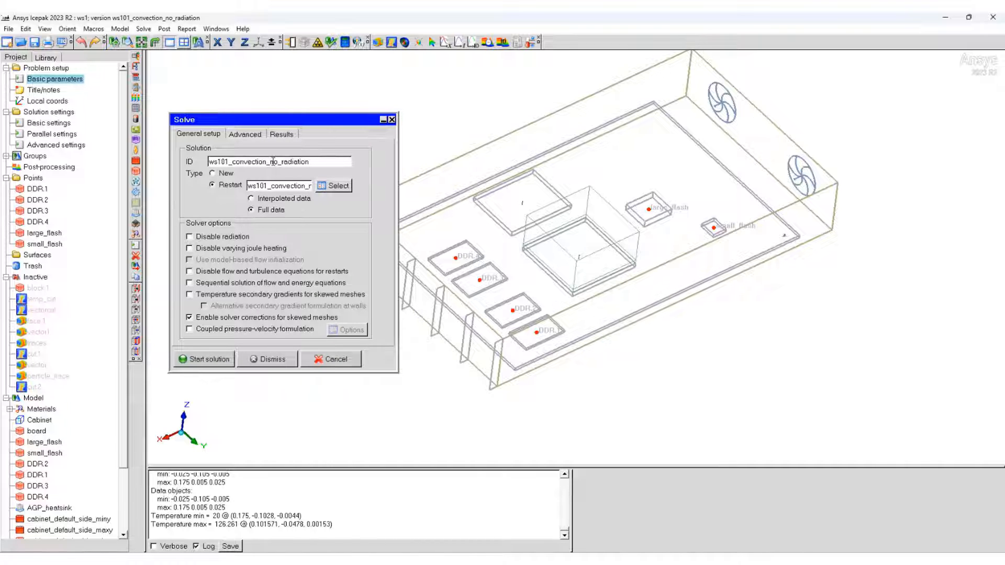
drag(270, 161, 281, 162)
key(BackSpace)
Step: Set the solution to restart from interpolated data, using the restart file ws101_convection_no_radiation.dat
click(260, 199)
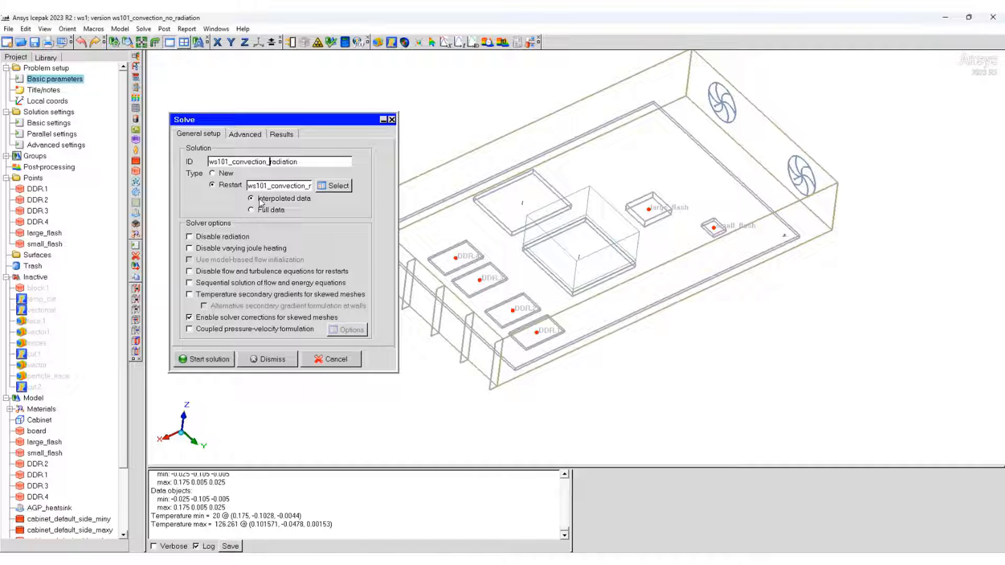
click(338, 187)
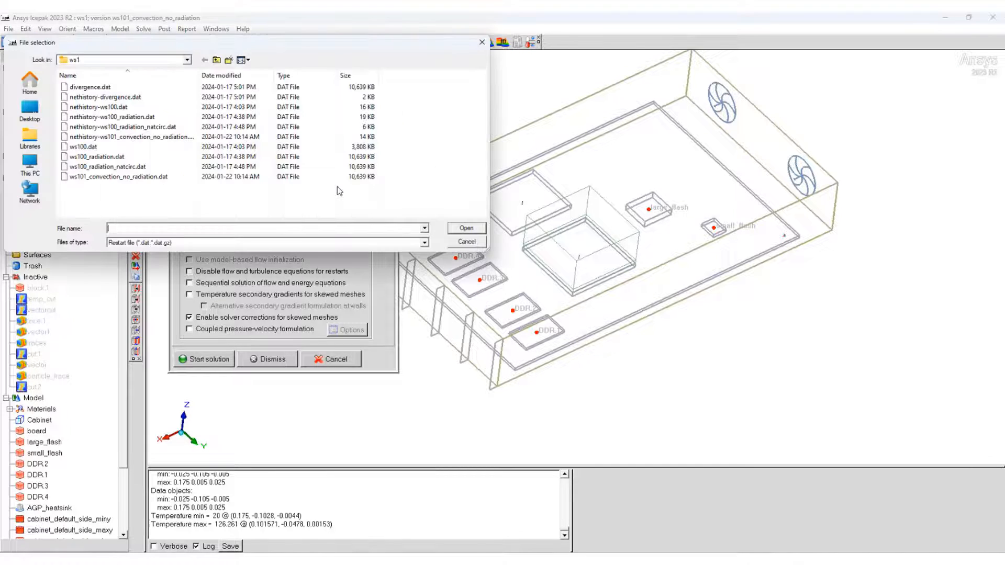
click(141, 177)
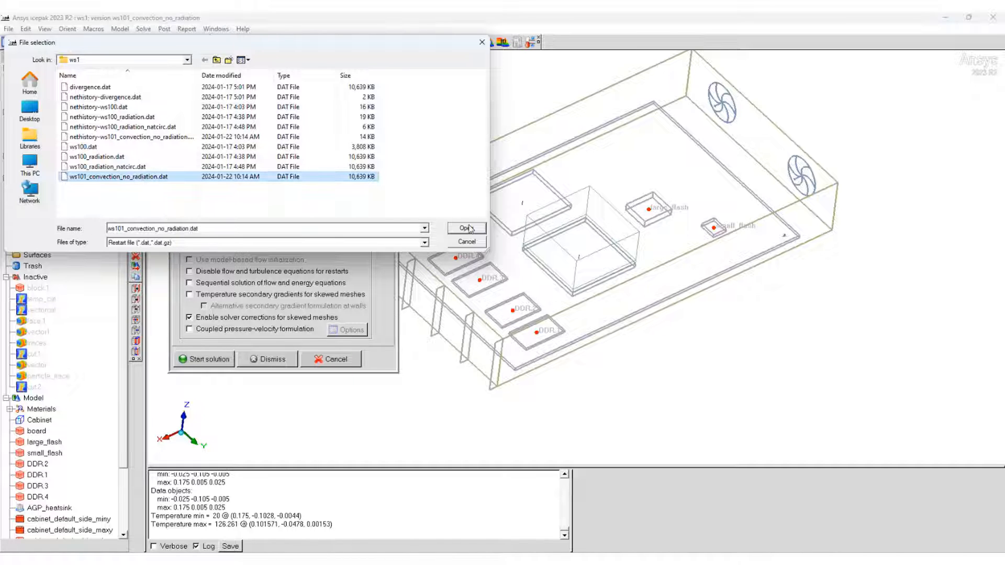
click(467, 228)
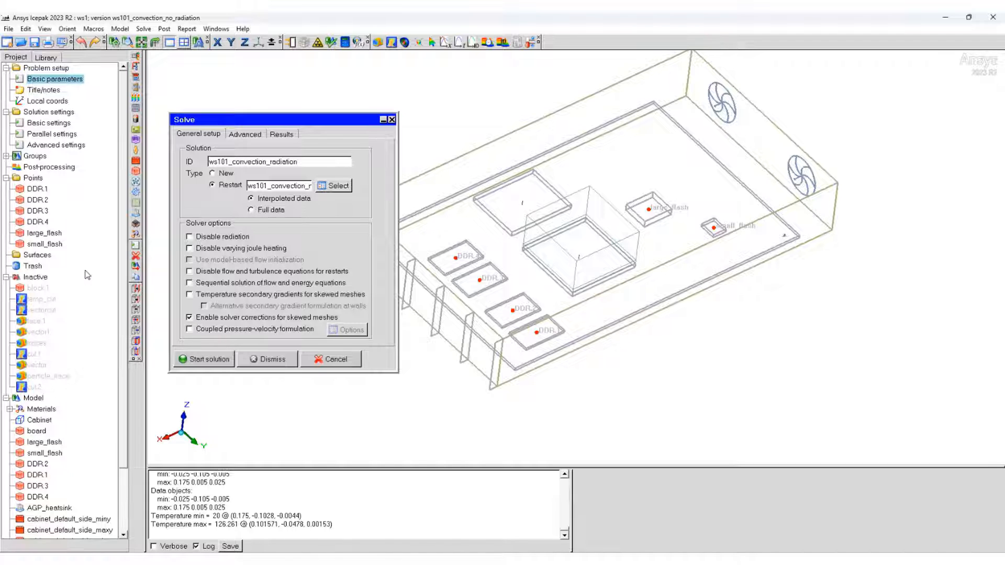
Step: Check the advanced and results options of the solve setup and start the solution
click(244, 134)
click(281, 134)
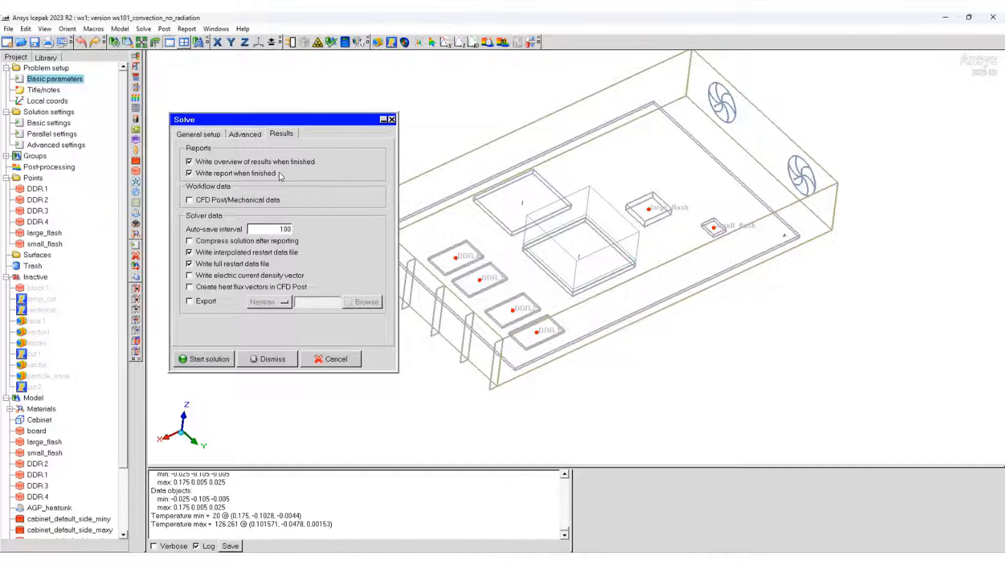
click(209, 361)
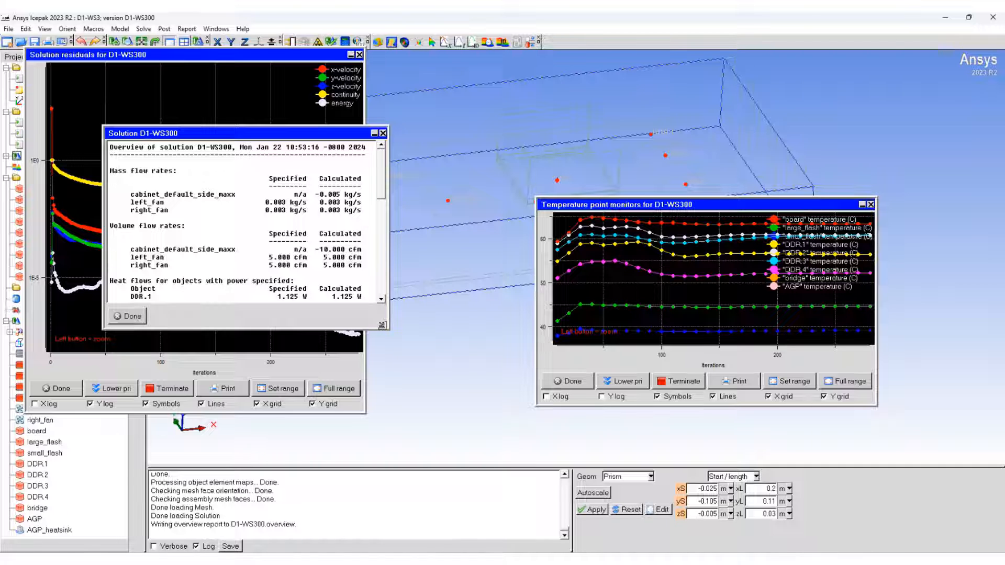
Step: Enlarge the solution overview, examine the maximum temperatures of the objects, and close the overview, residuals and temperature monitor windows
drag(382, 325, 590, 533)
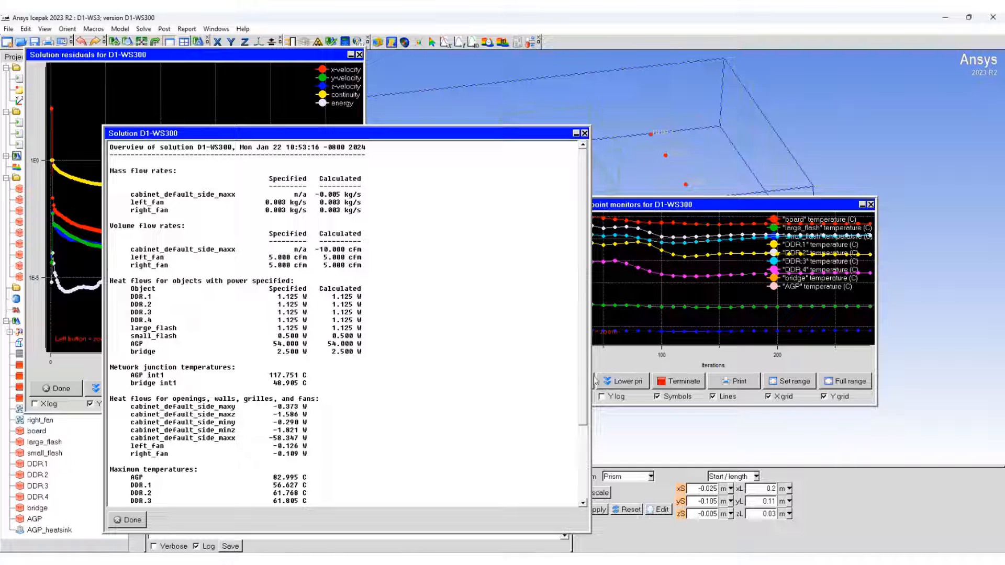
scroll(400, 432, down, 4)
drag(270, 384, 315, 446)
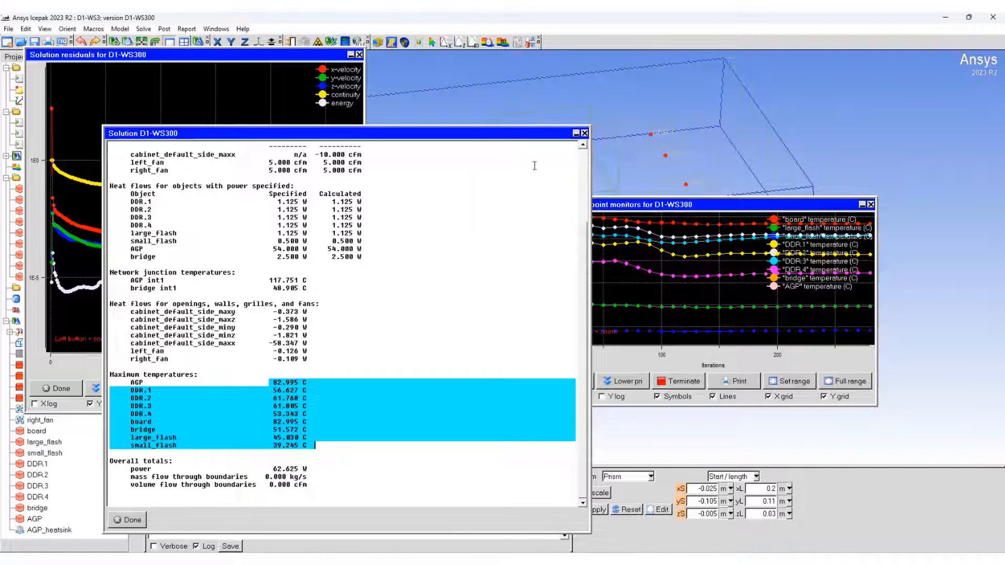
click(585, 133)
click(359, 55)
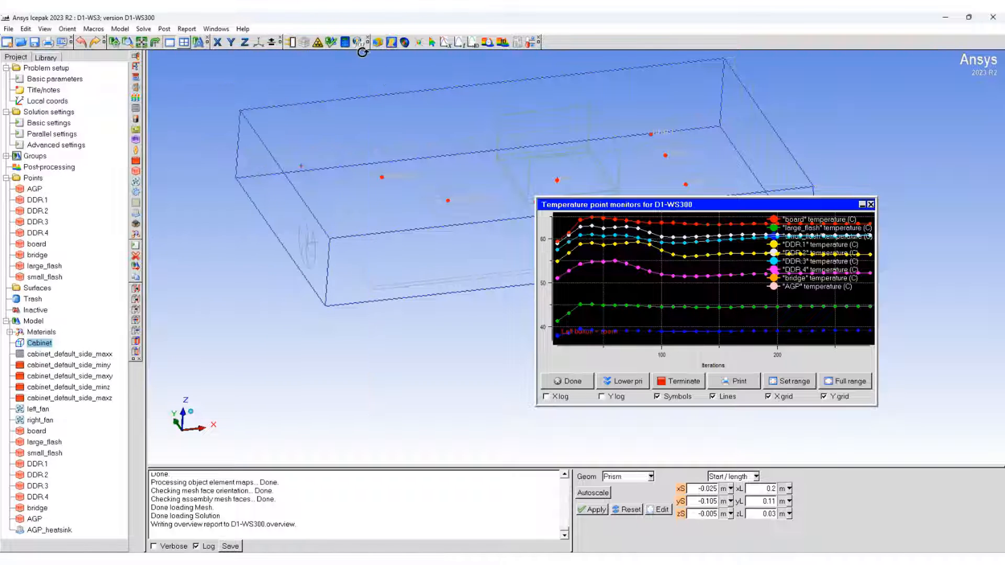
click(871, 205)
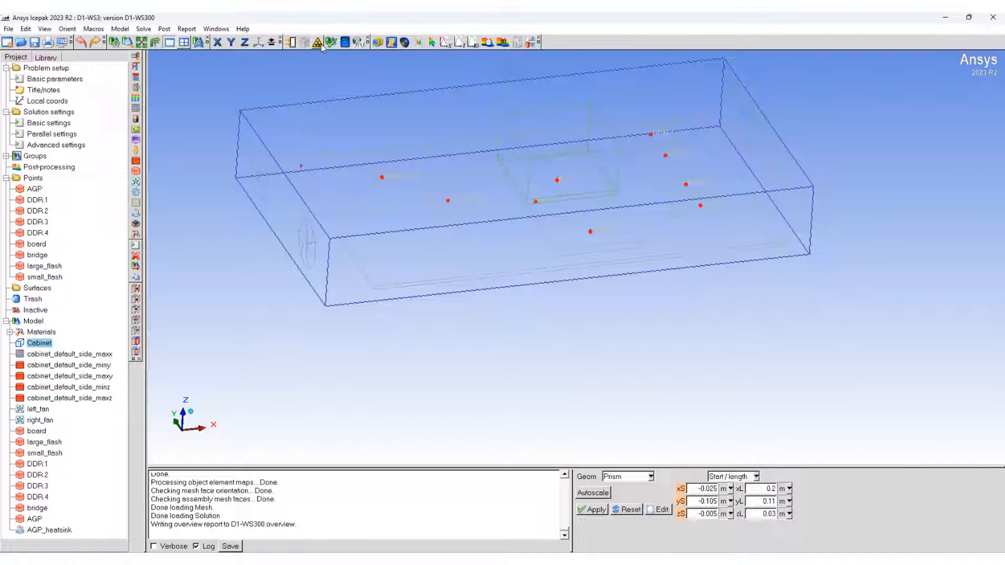
Step: Start an object face plot and assign the board, large_flash, small_flash, DDR.1 to DDR.4, bridge and AGP to it
click(378, 42)
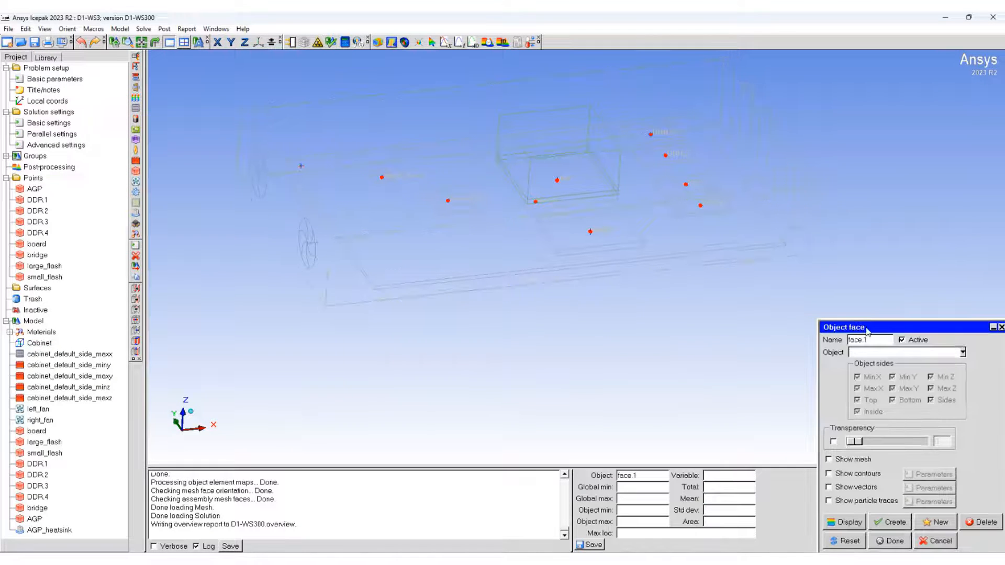
drag(867, 332, 232, 133)
click(327, 155)
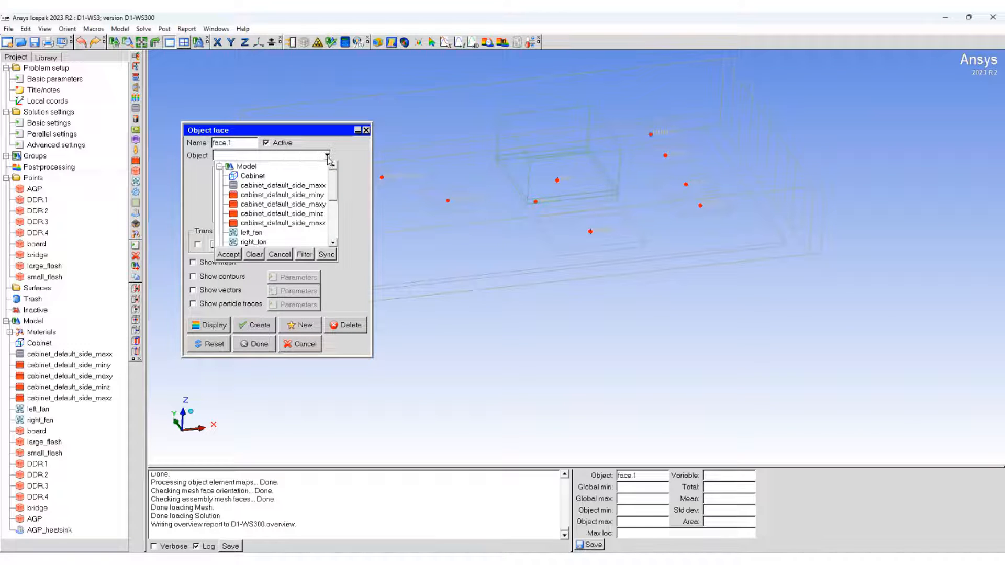
scroll(256, 210, down, 1)
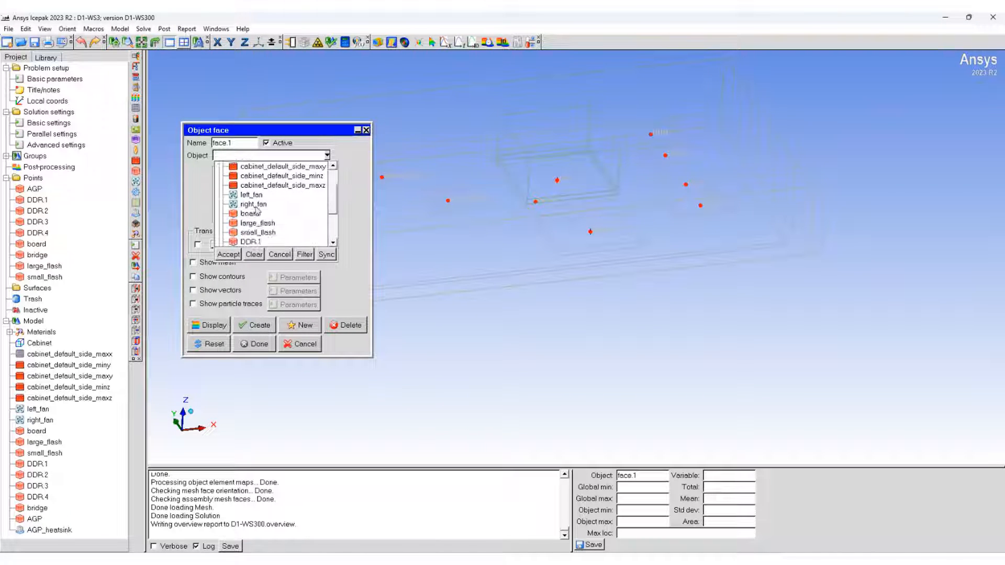
scroll(255, 210, down, 2)
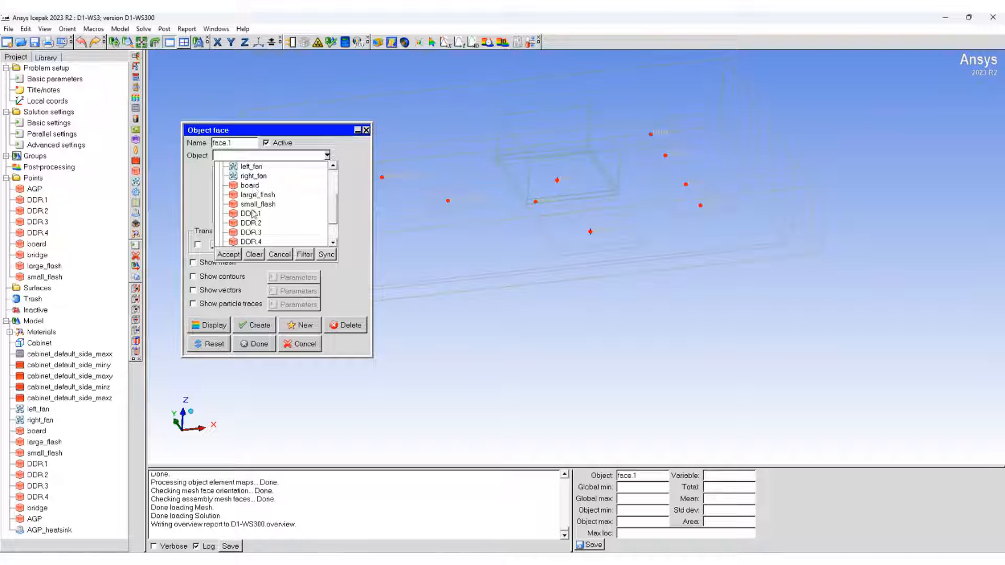
drag(251, 185, 254, 241)
scroll(254, 238, down, 1)
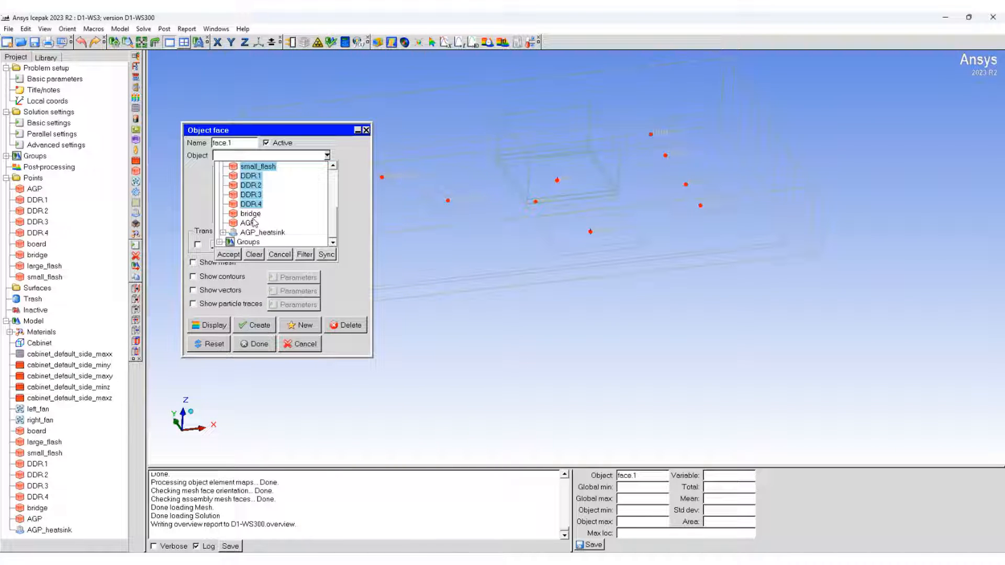
click(228, 255)
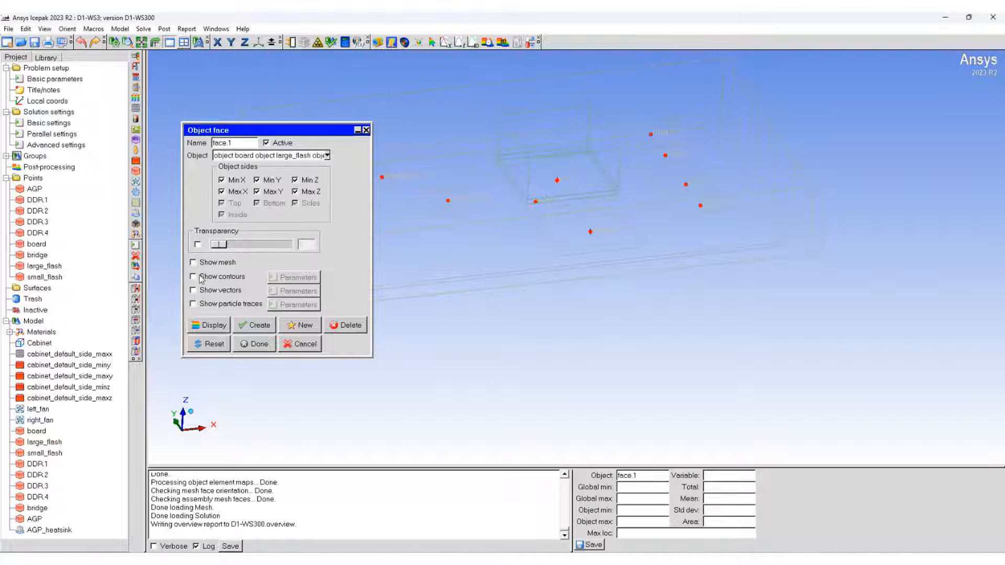
Step: Enable Temperature contours on the object face, with the mesh option on and colour levels calculated for This object
click(207, 277)
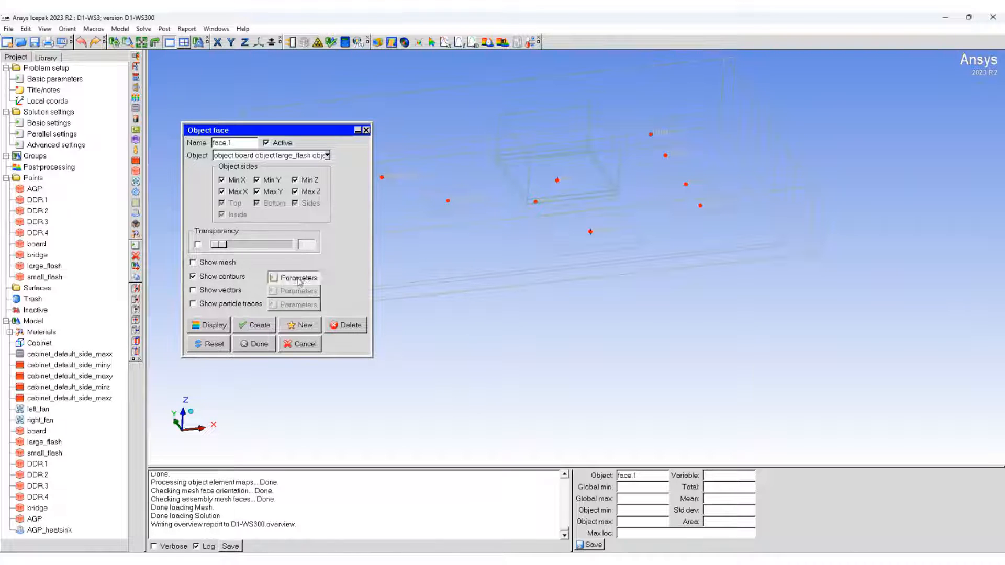
click(298, 278)
drag(903, 353, 609, 160)
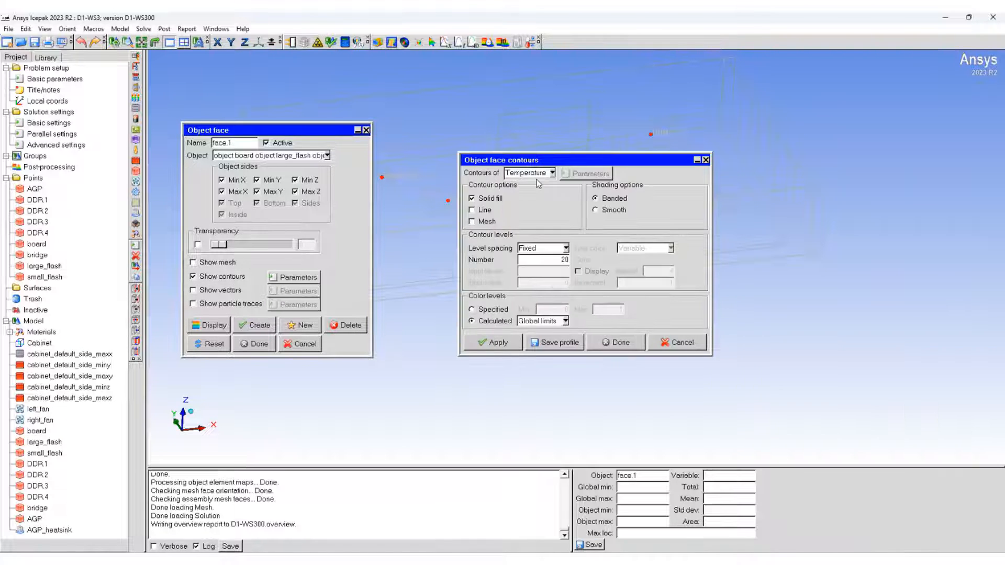
click(472, 222)
click(544, 321)
click(525, 342)
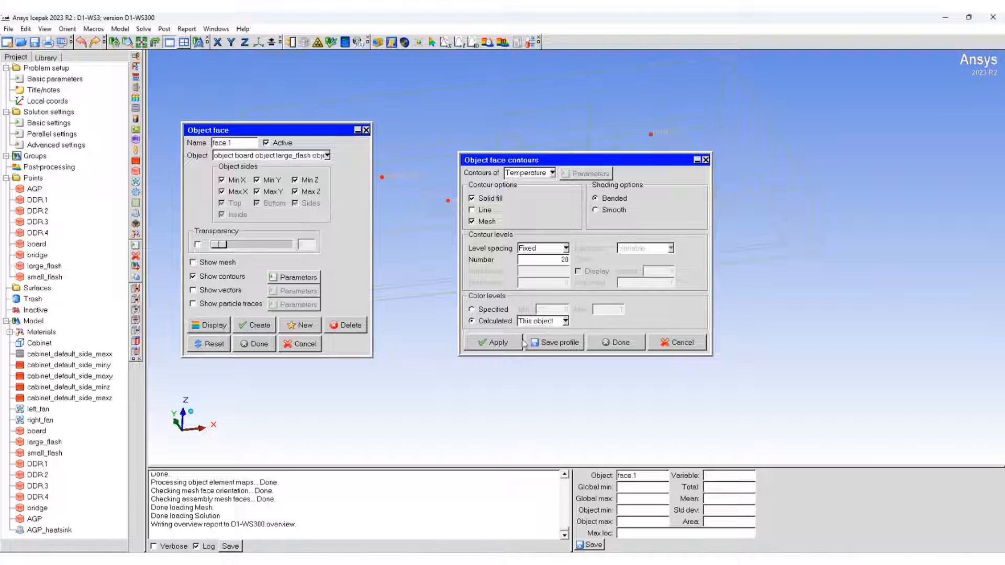
Step: Apply the contour settings, finish the object face plot and examine the temperature distribution across the board and components
click(498, 343)
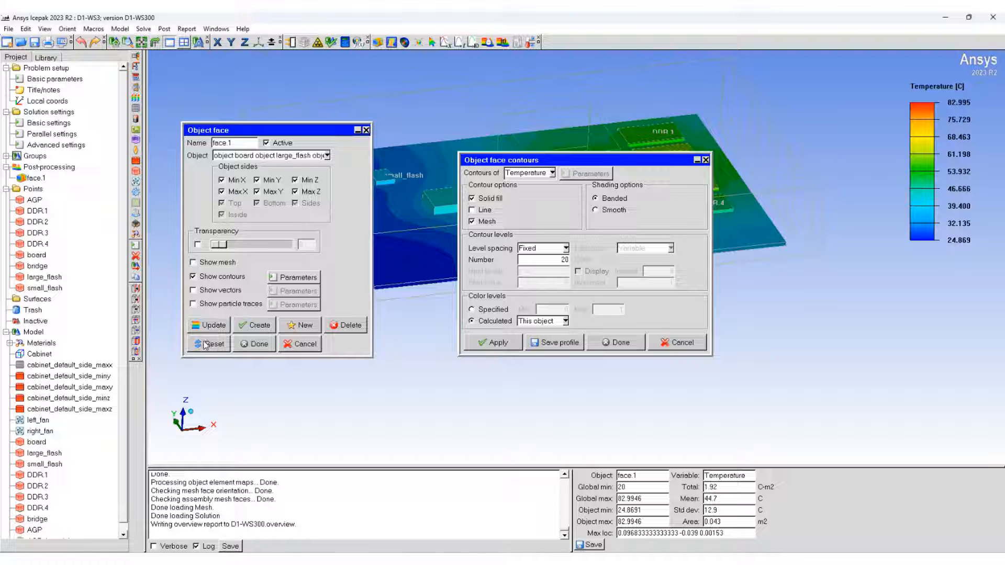
click(643, 347)
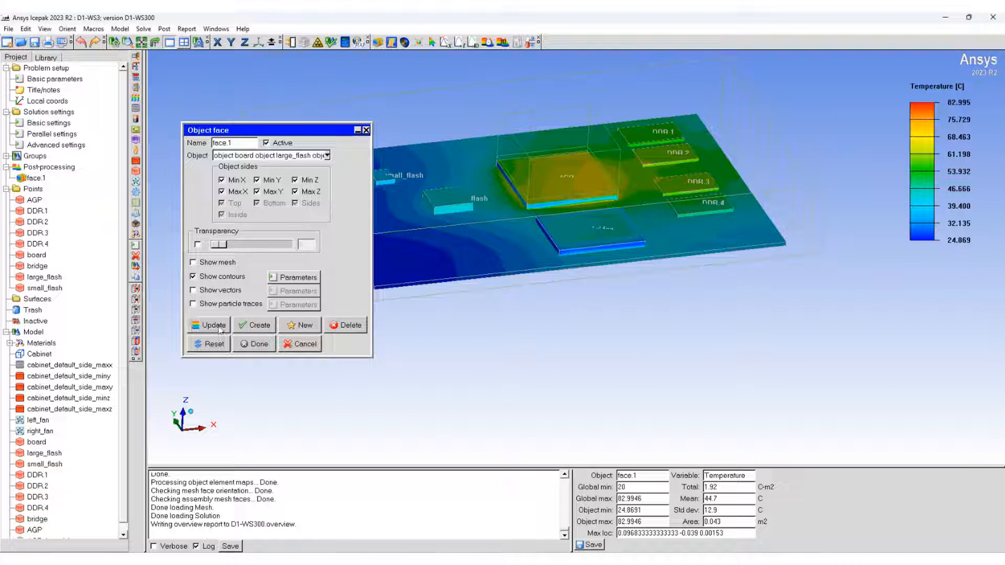
click(254, 345)
drag(419, 230, 413, 359)
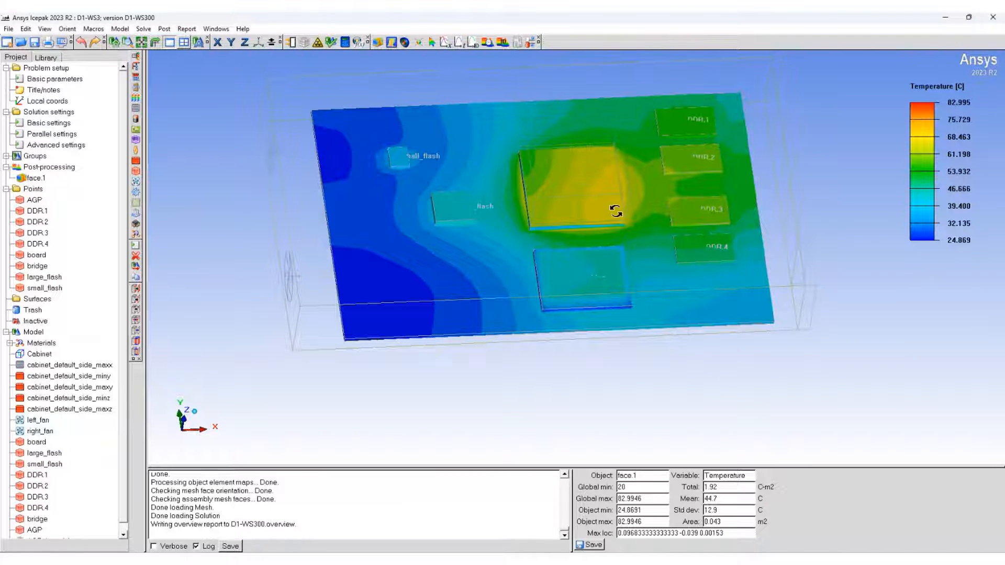
drag(614, 208, 523, 141)
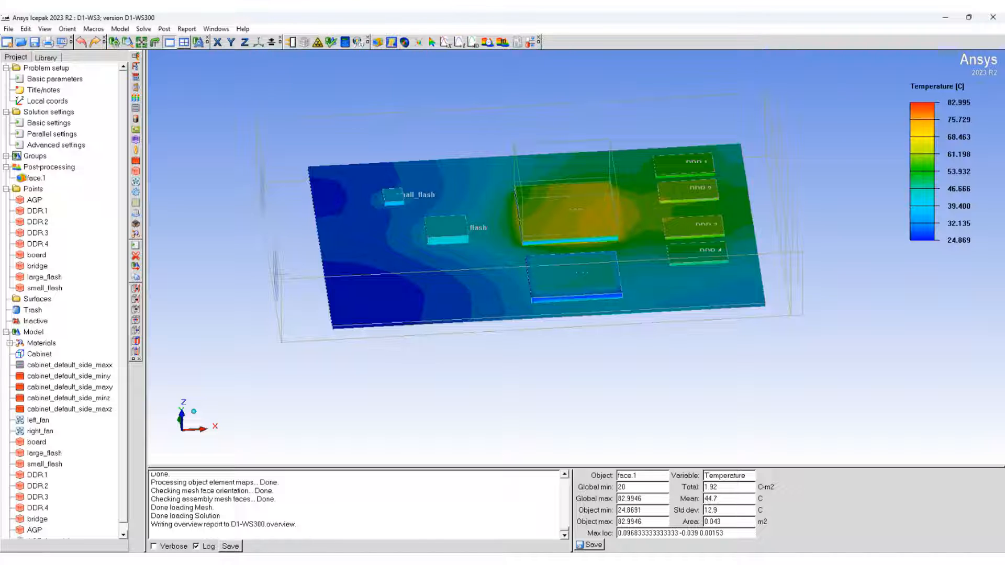
Step: Mark left_fan as failed with a free area ratio of 1.0 and save the fan's properties
double_click(32, 421)
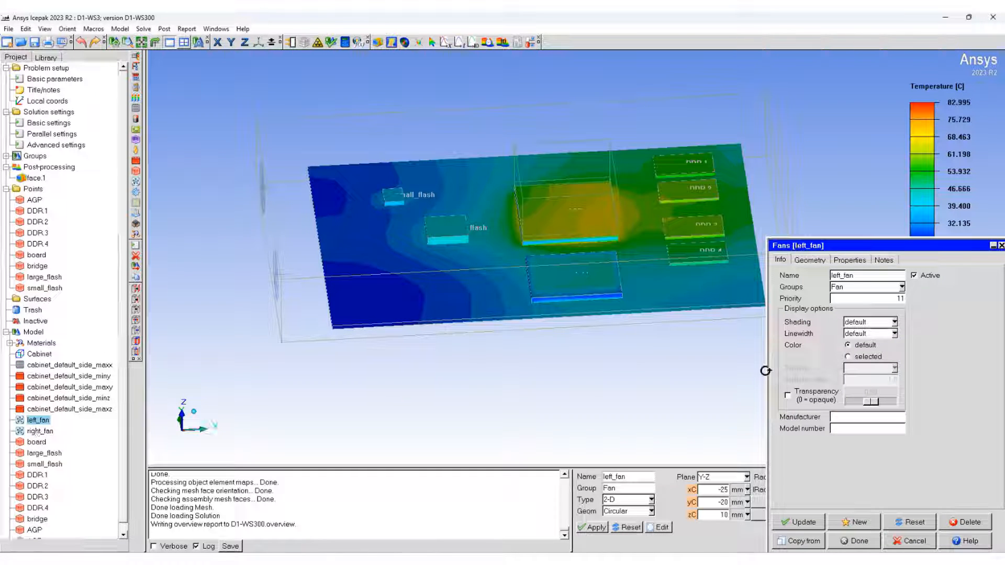
drag(868, 248, 236, 199)
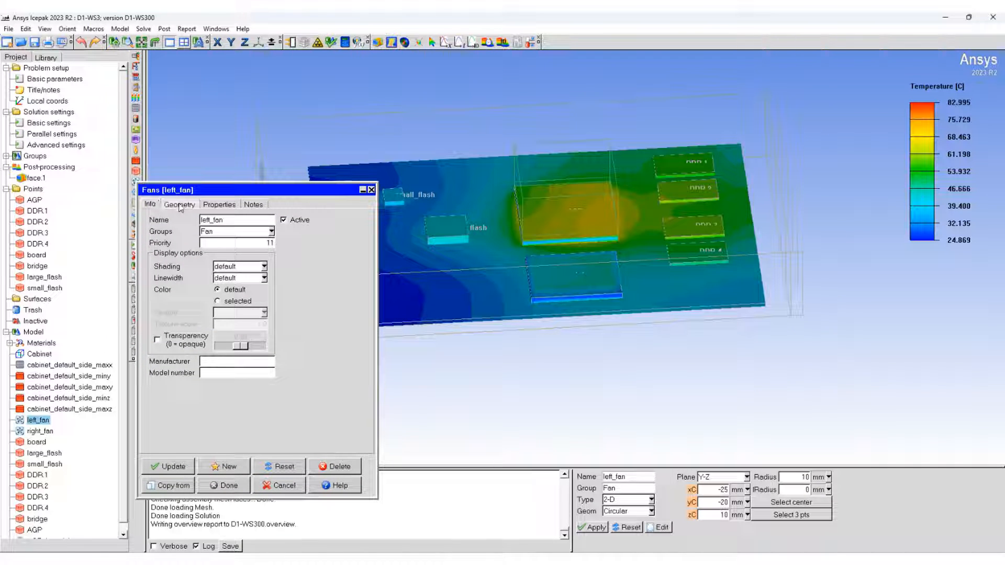
click(216, 205)
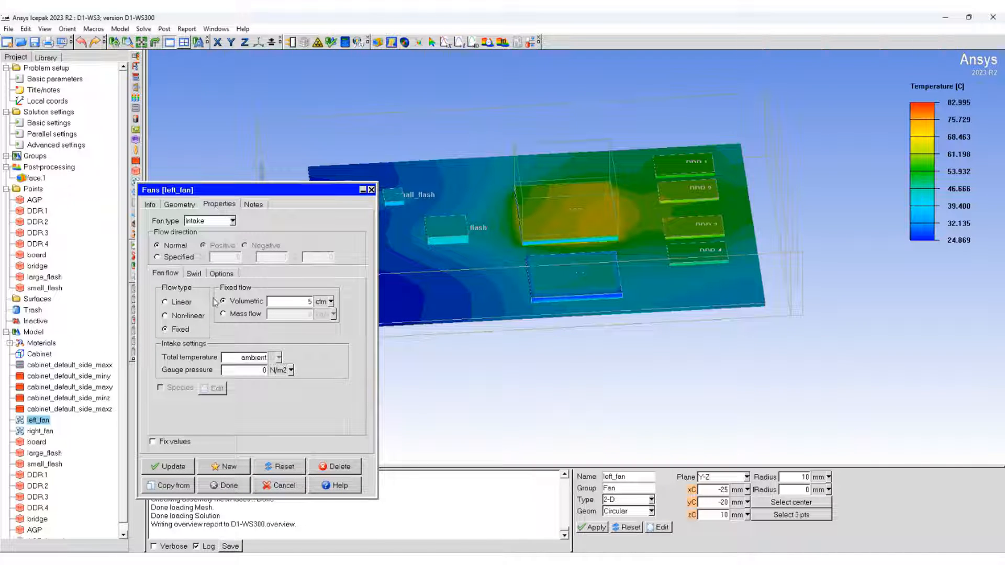
click(253, 205)
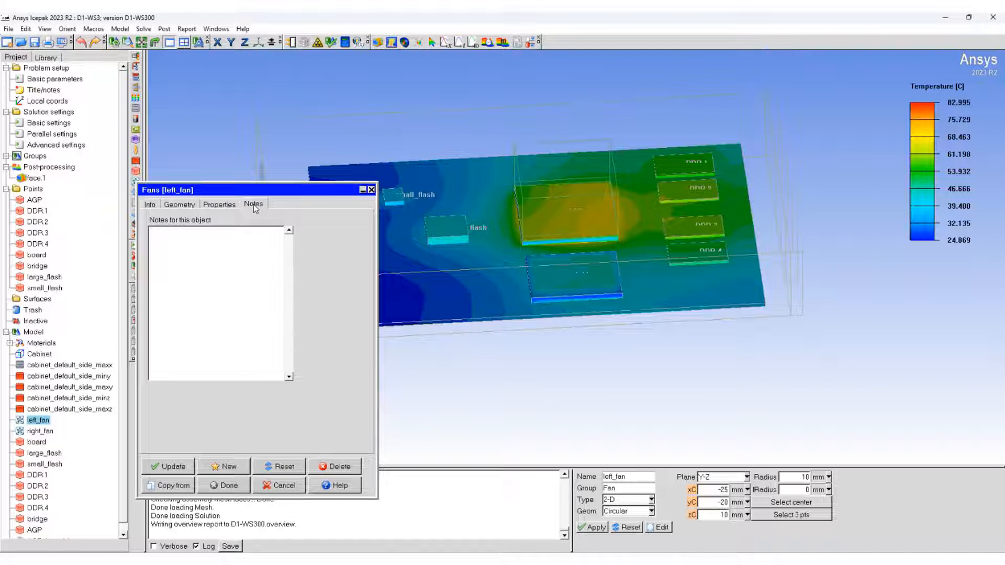
click(179, 204)
click(220, 205)
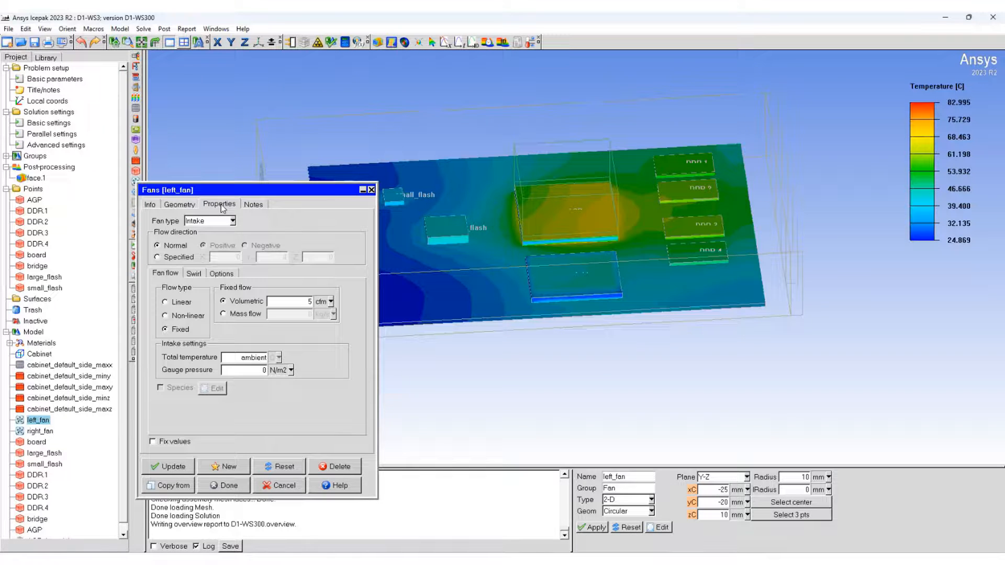
click(222, 273)
click(161, 325)
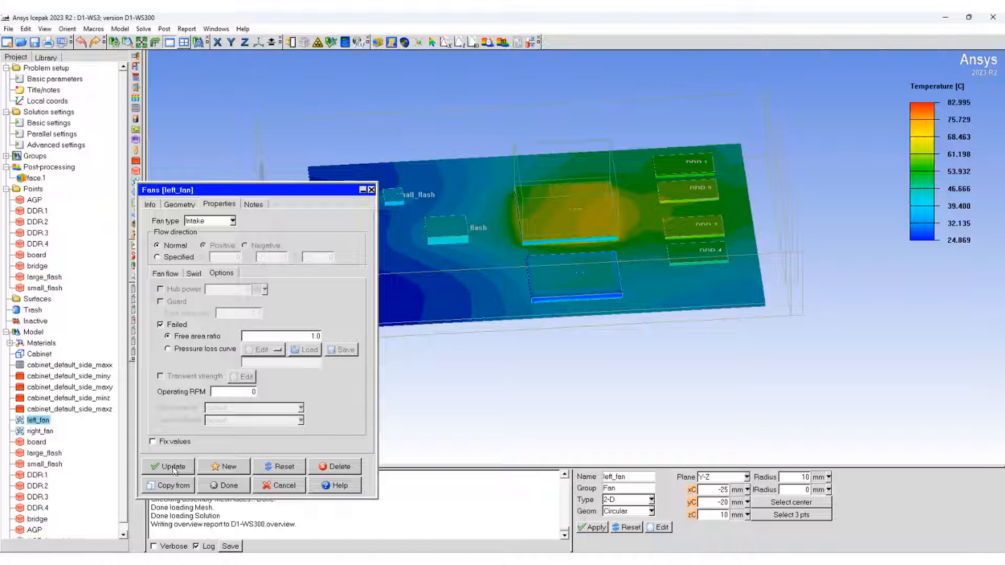
click(228, 492)
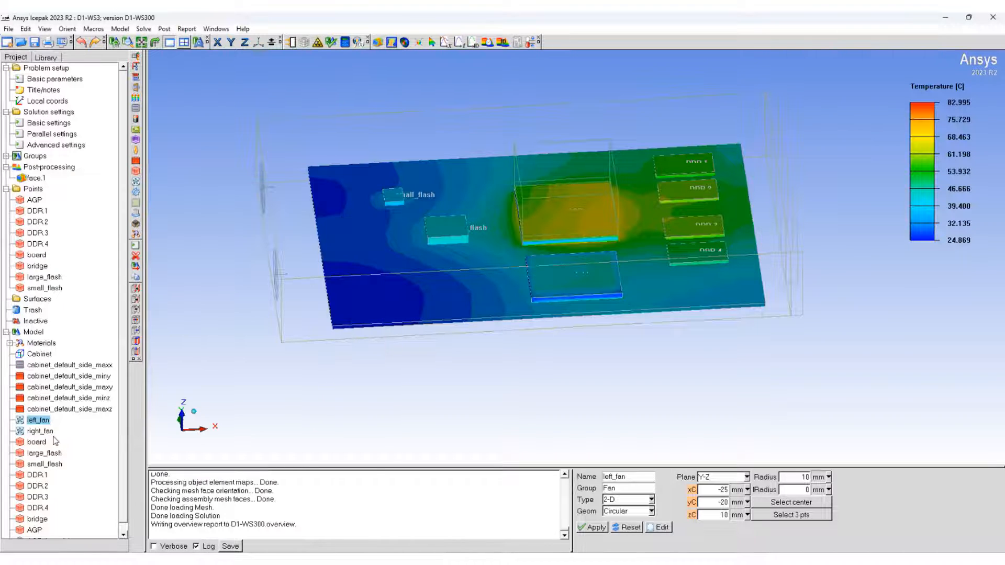
Step: Mark right_fan as failed with a free area ratio of 1.0 and save the fan's properties
double_click(40, 430)
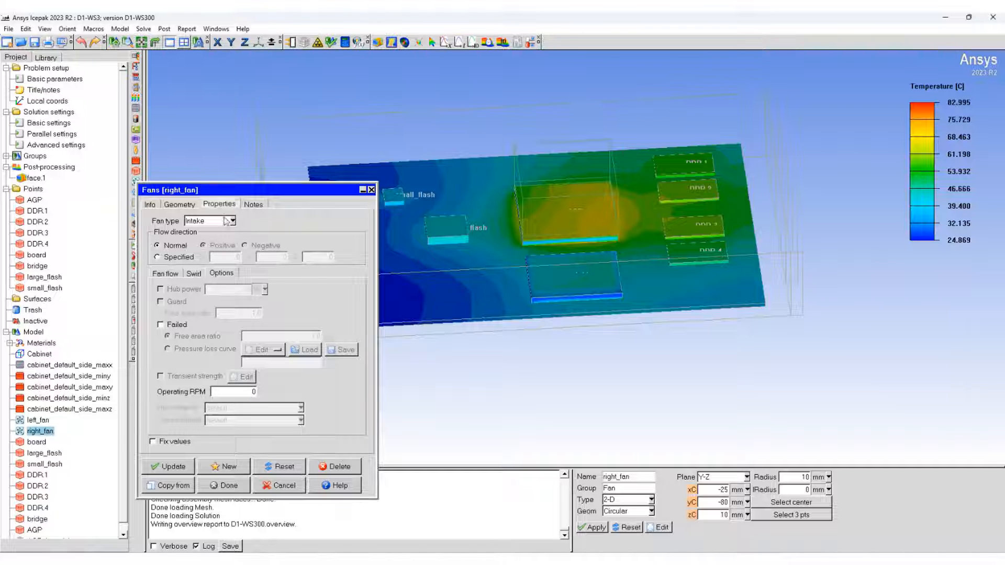
click(183, 326)
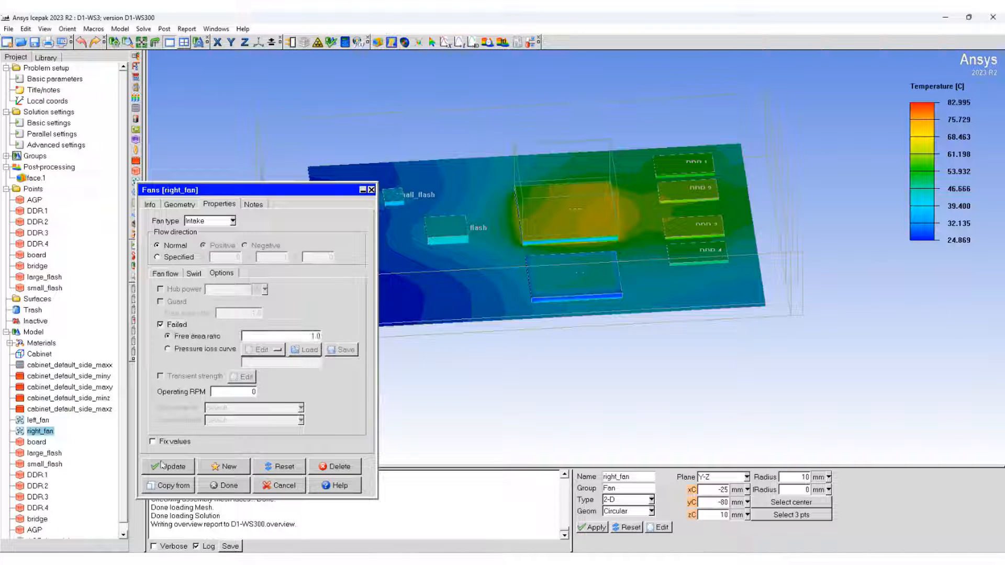
click(226, 485)
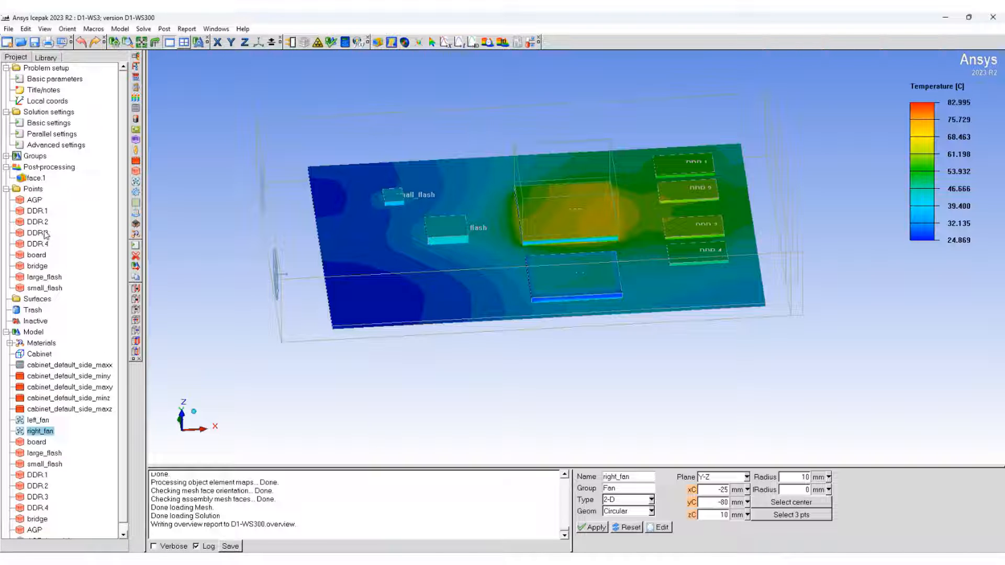
Step: Check the basic solution settings, and switch the flow regime to Laminar in the basic problem parameters
click(36, 266)
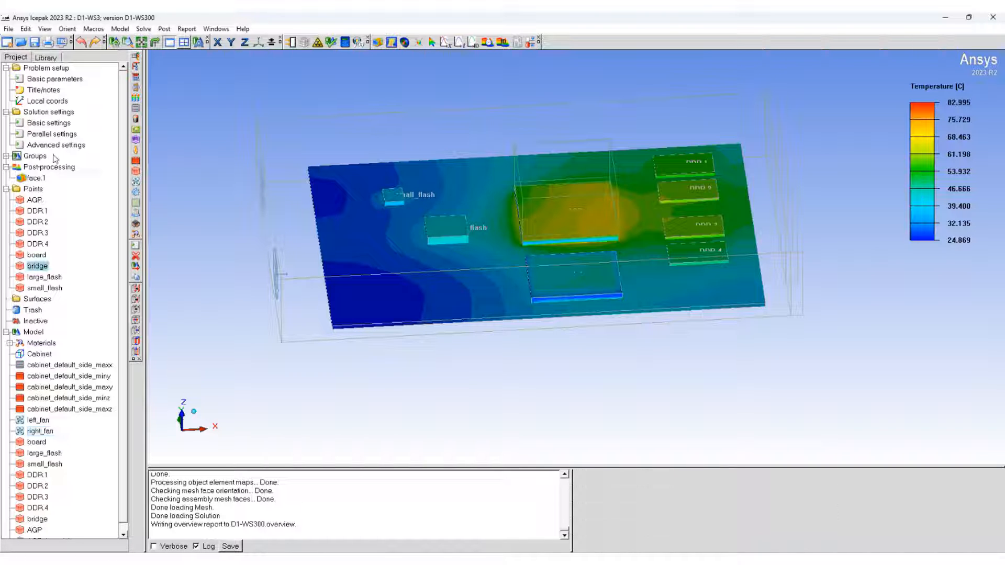
double_click(42, 125)
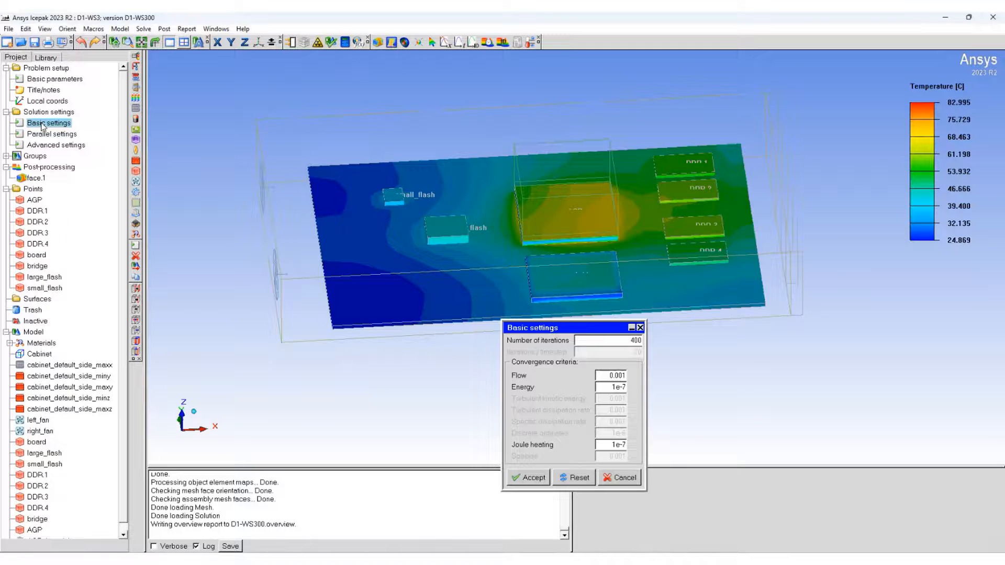
click(641, 328)
double_click(52, 78)
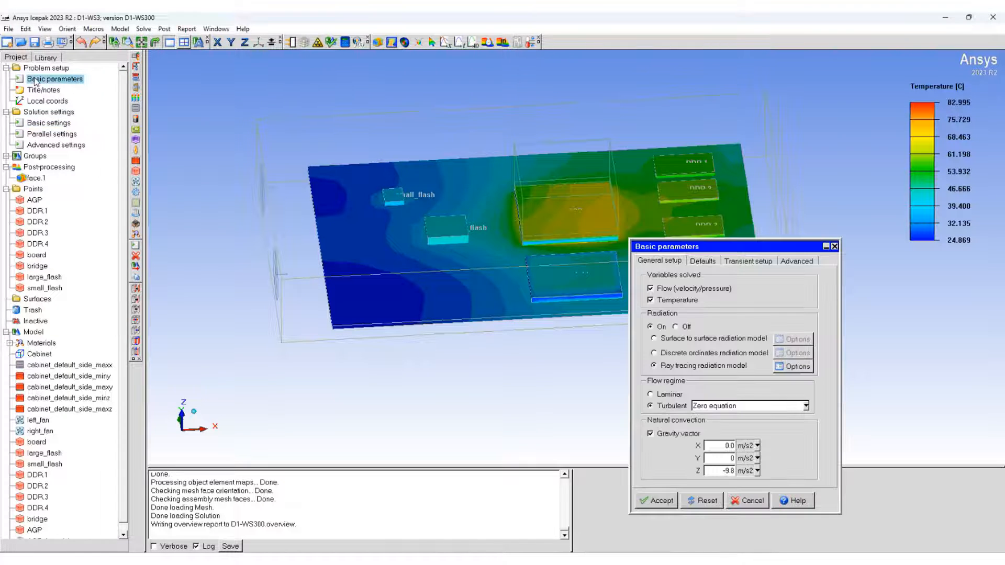
click(712, 407)
click(665, 398)
click(665, 398)
click(657, 501)
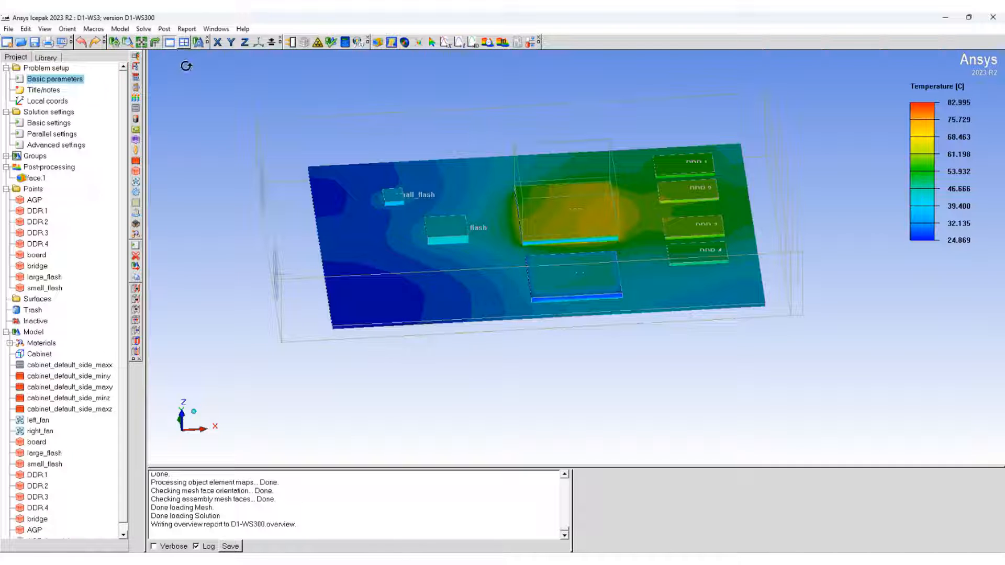
Step: Accept the basic solution settings and set the initial Z velocity to 0.001 m/s in the solution initialization
double_click(48, 123)
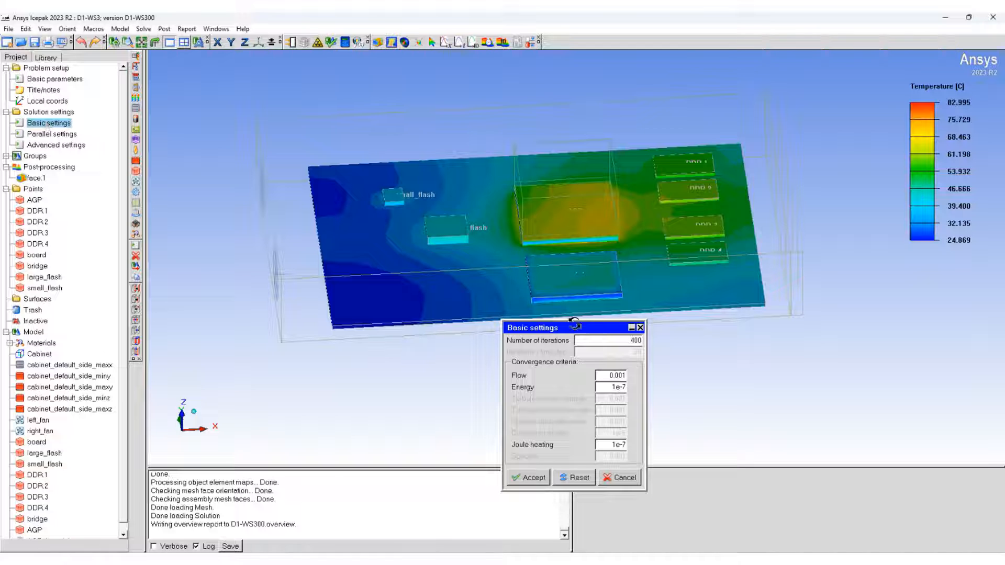
click(531, 477)
double_click(57, 80)
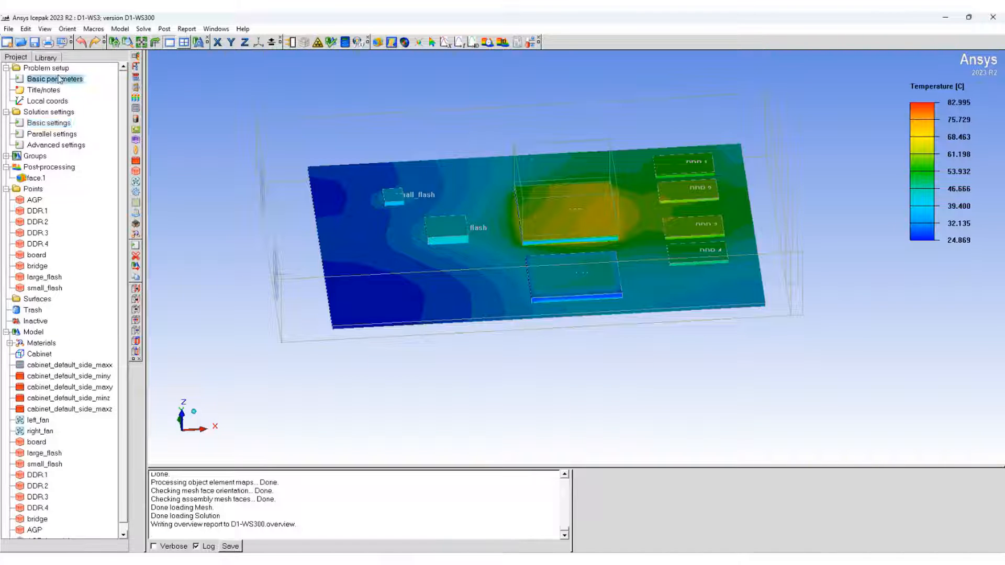
click(750, 263)
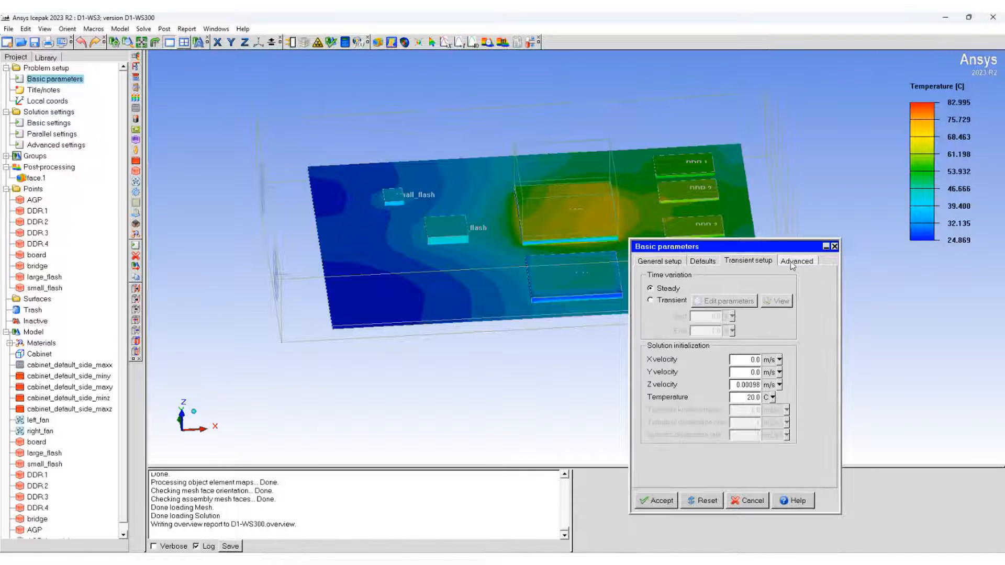
double_click(744, 385)
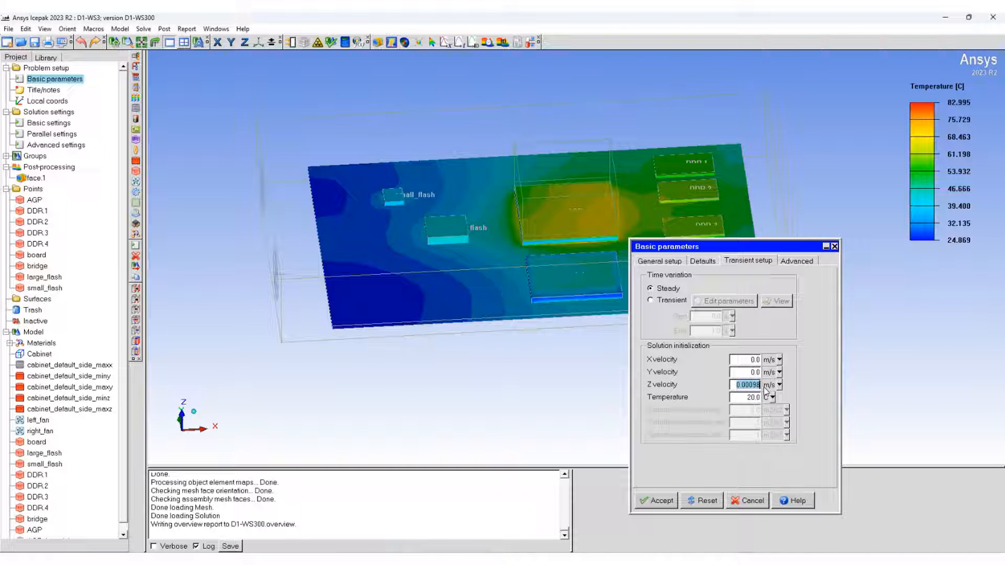
text(0.0)
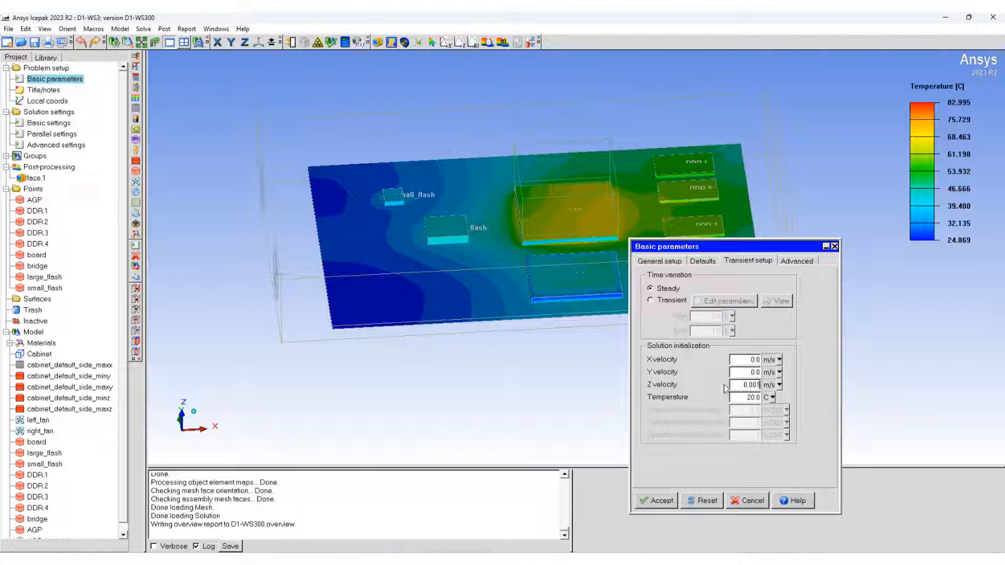
click(661, 501)
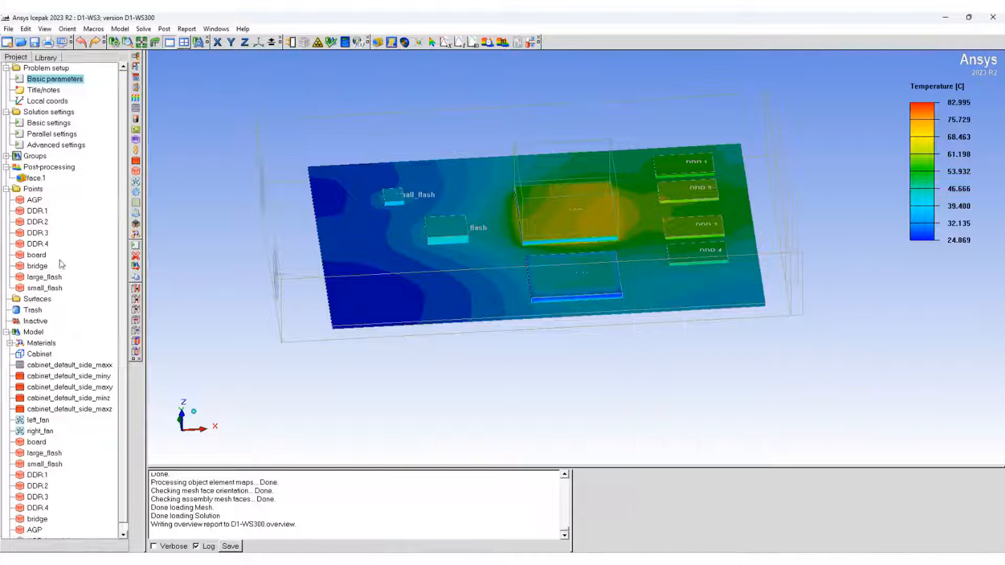
Step: In the advanced solver setup, use Body Force pressure discretization and set under-relaxation to 0.7 for pressure and 0.3 for momentum
double_click(42, 146)
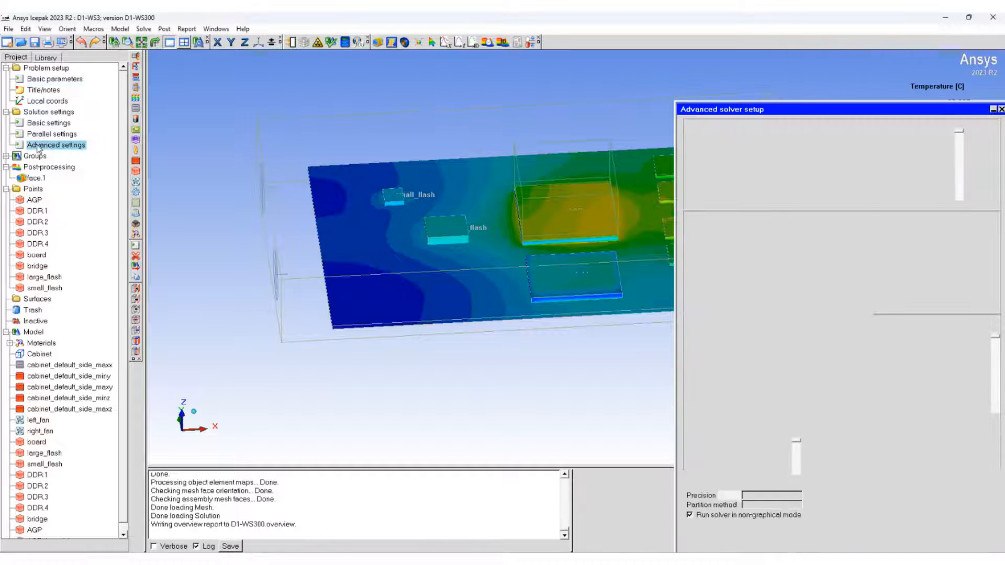
click(862, 138)
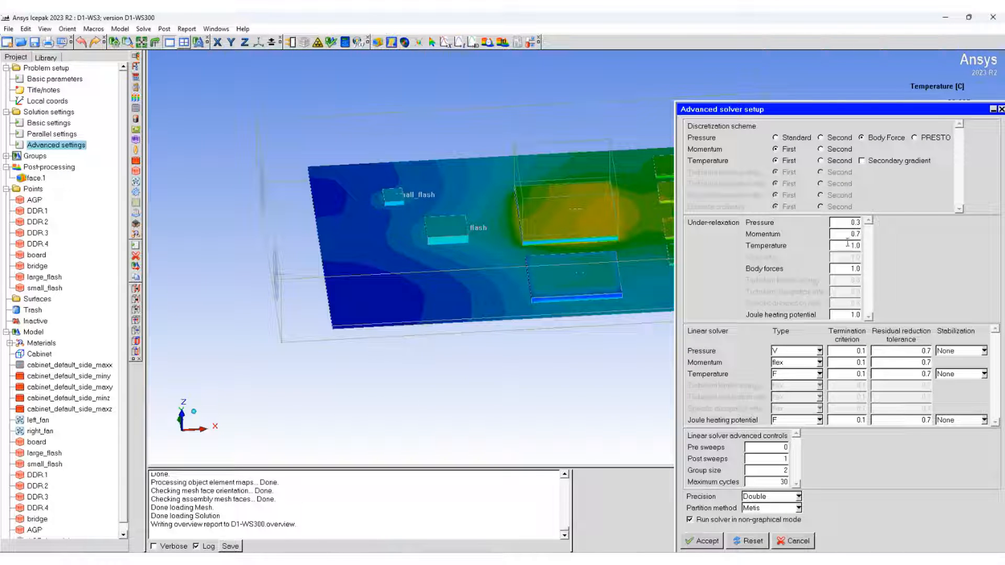
drag(849, 224, 885, 223)
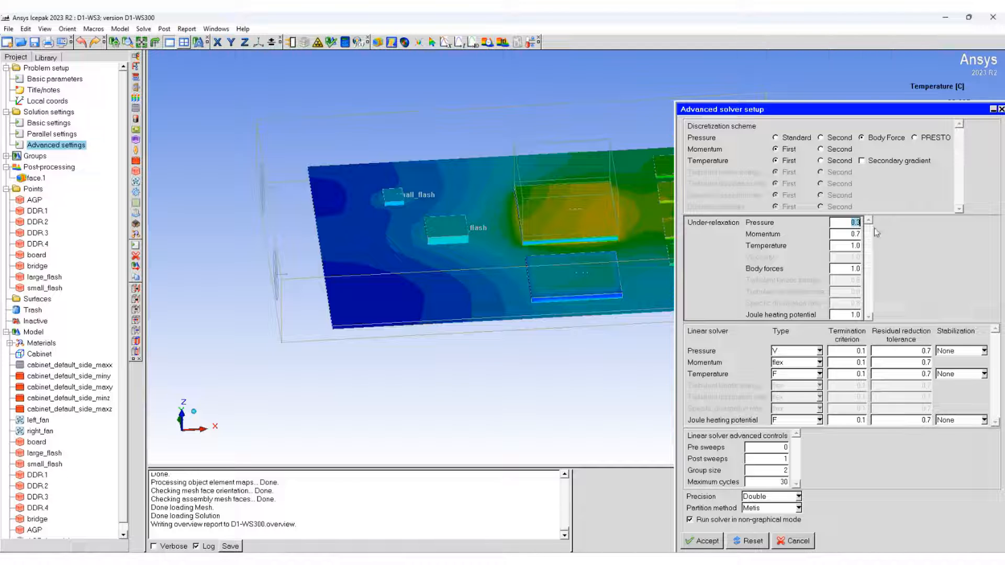
text(0)
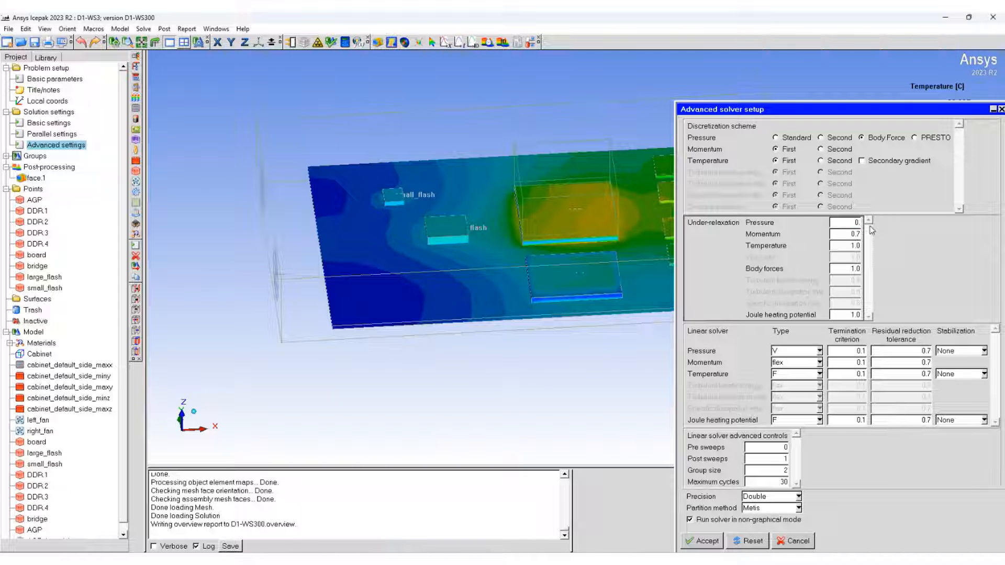
drag(848, 234, 869, 239)
text(0)
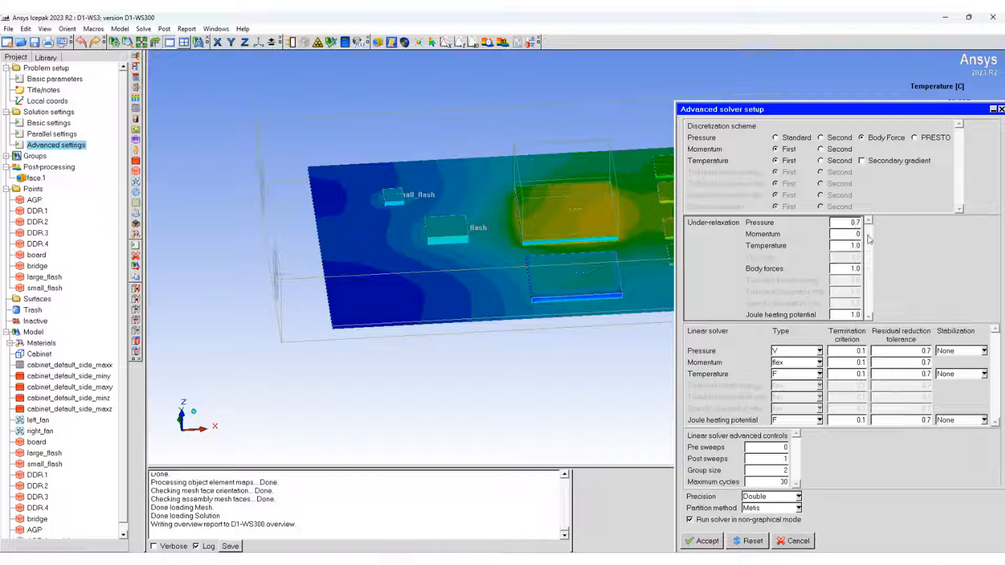
text(.3)
click(703, 542)
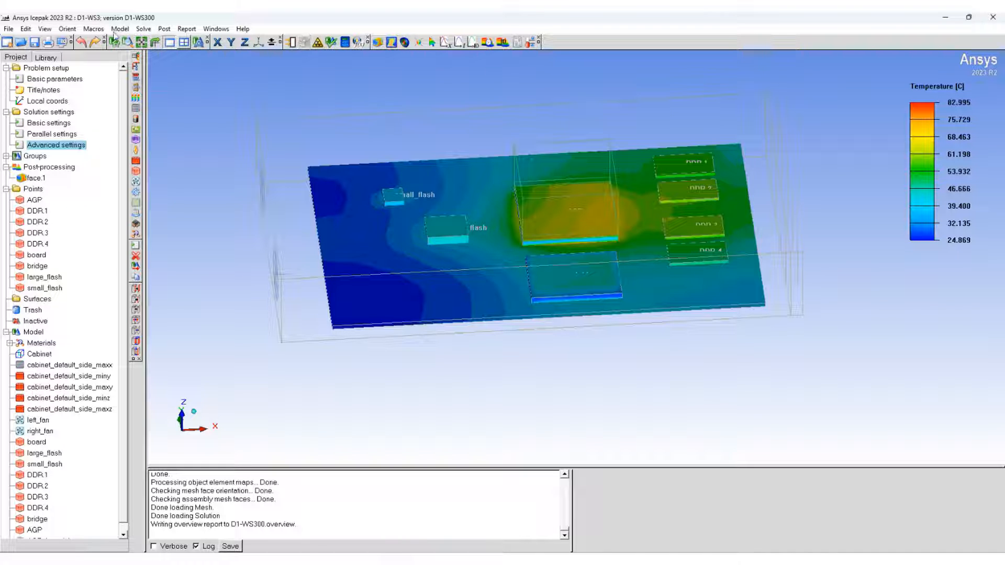
Step: Start a new solution with the ID D1-WS300_fanFailure
click(62, 43)
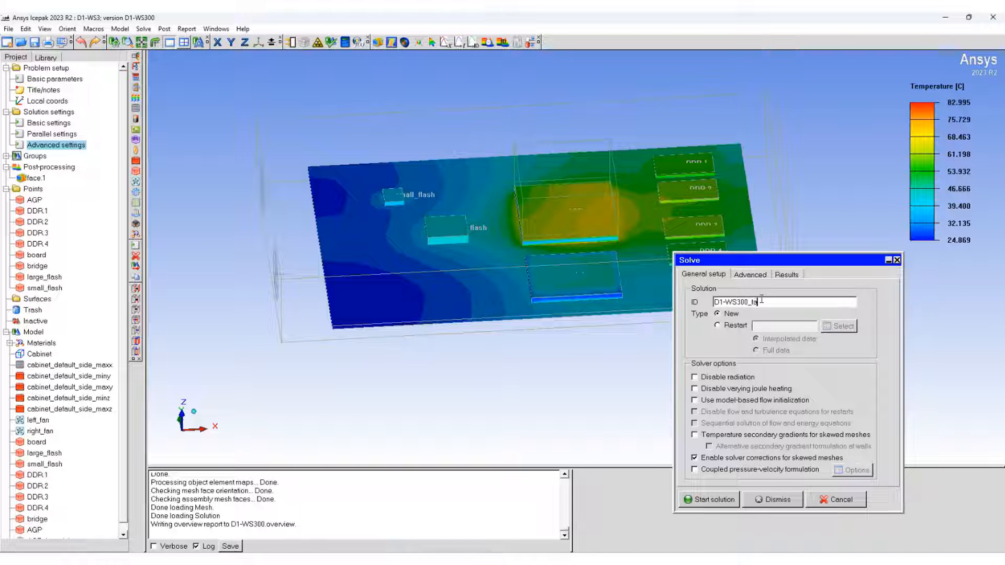
text(_fanFailure)
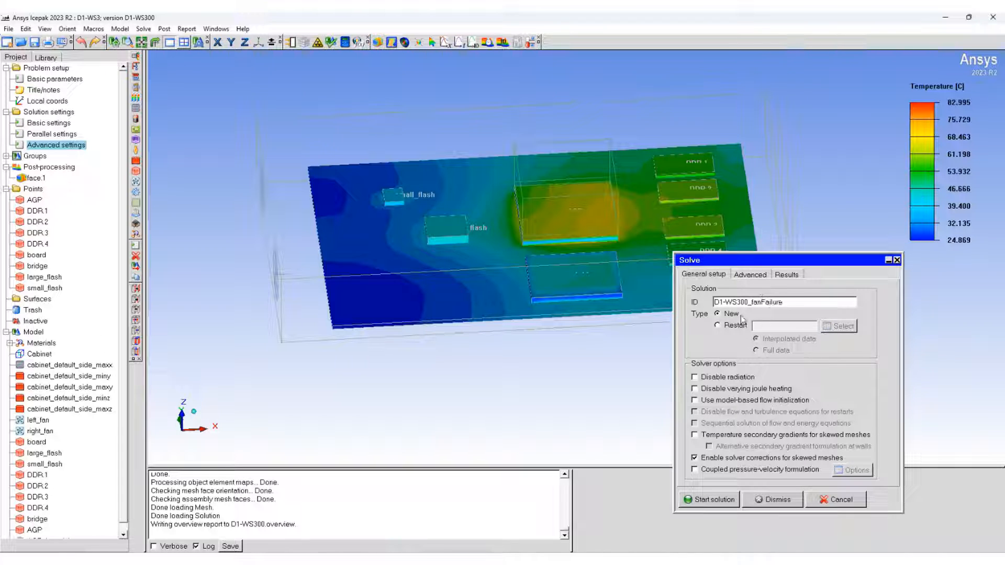
click(786, 274)
click(709, 499)
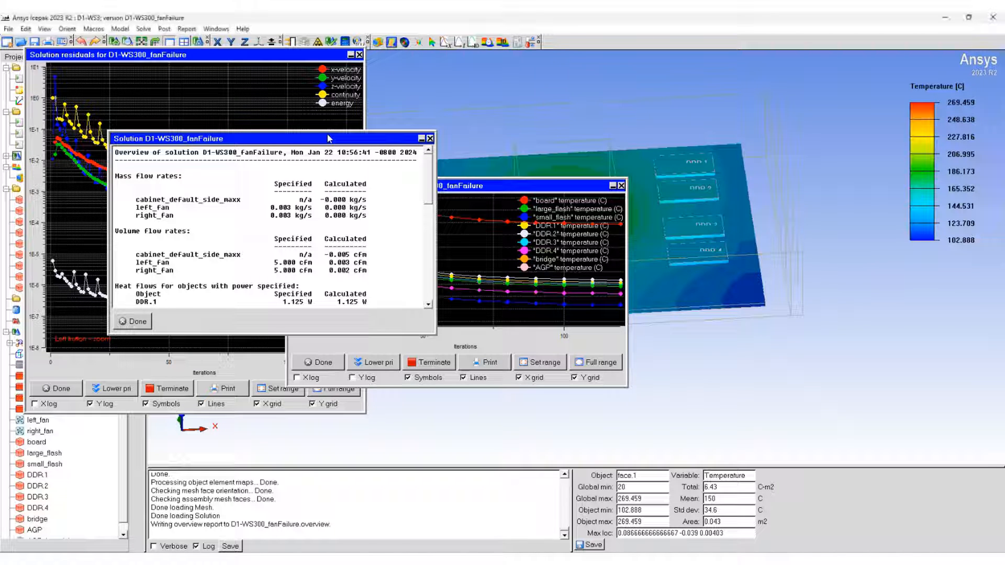
Step: Enlarge the fan failure solution overview and examine the maximum temperatures of AGP, the DDR modules, board and bridge
drag(340, 138, 370, 116)
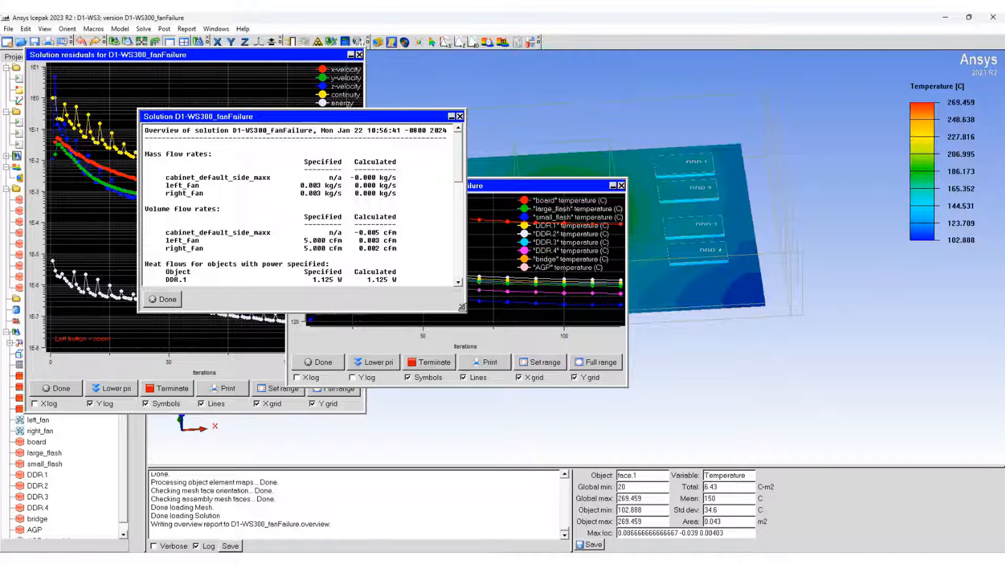
drag(463, 307, 746, 551)
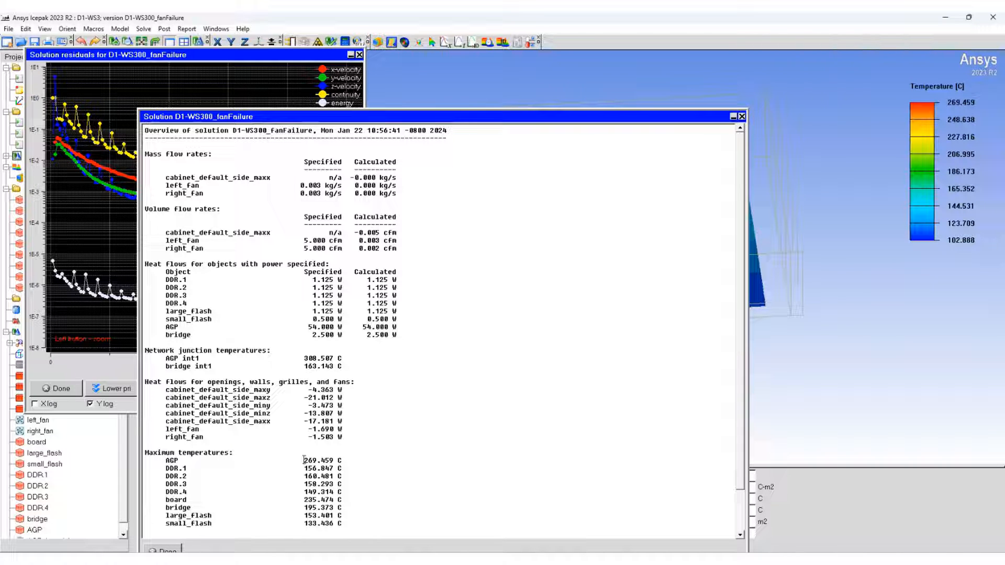
drag(304, 460, 349, 525)
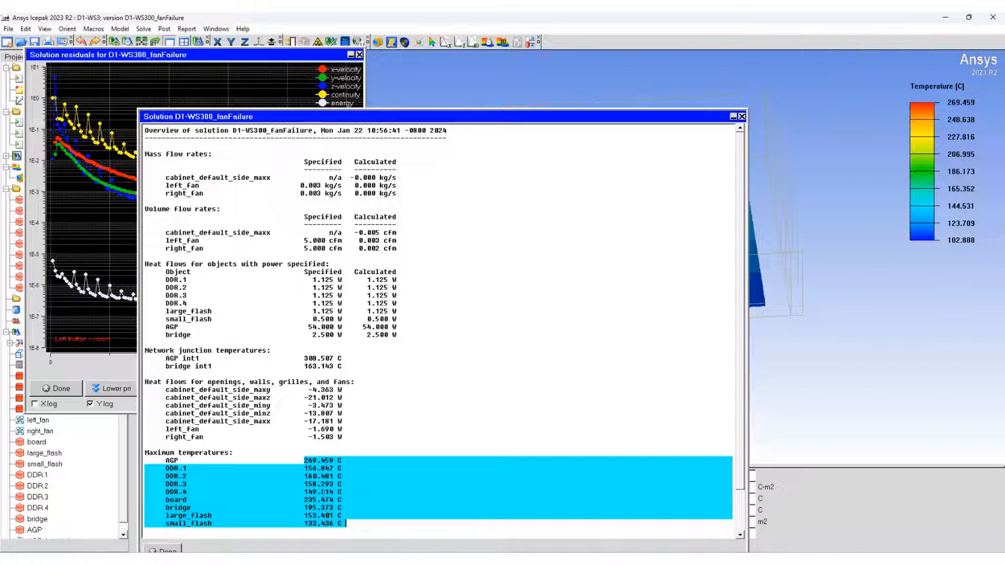
click(160, 460)
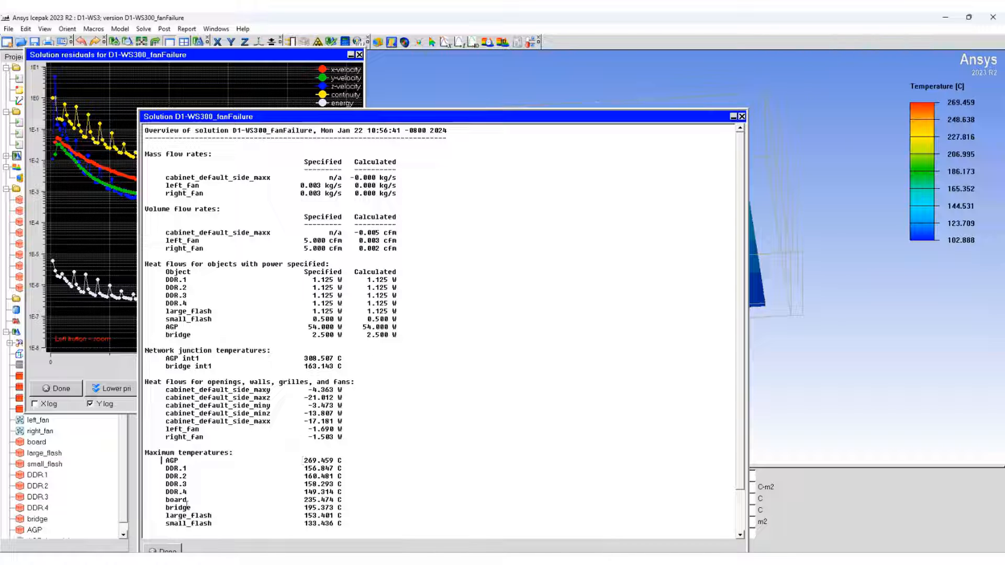
drag(165, 468, 360, 496)
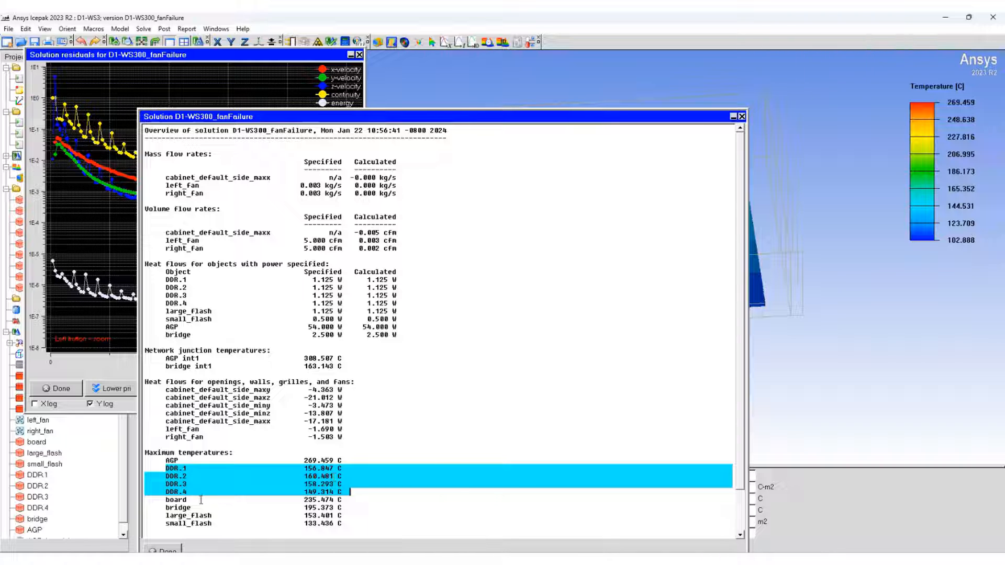
drag(303, 507, 331, 506)
drag(340, 507, 338, 500)
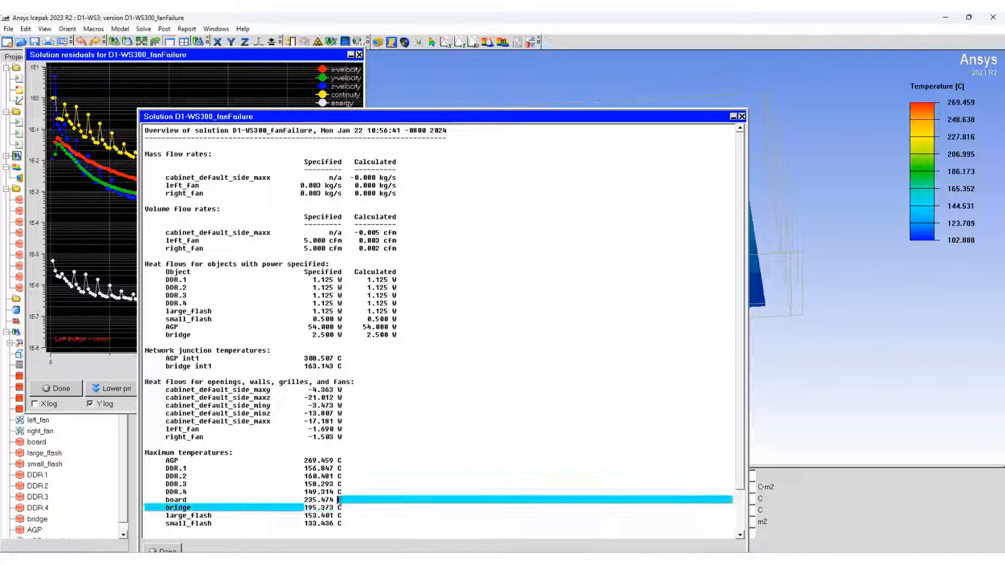
Step: Close the fan failure overview, temperature point monitors and solution residuals windows to reveal the temperature contours
click(742, 116)
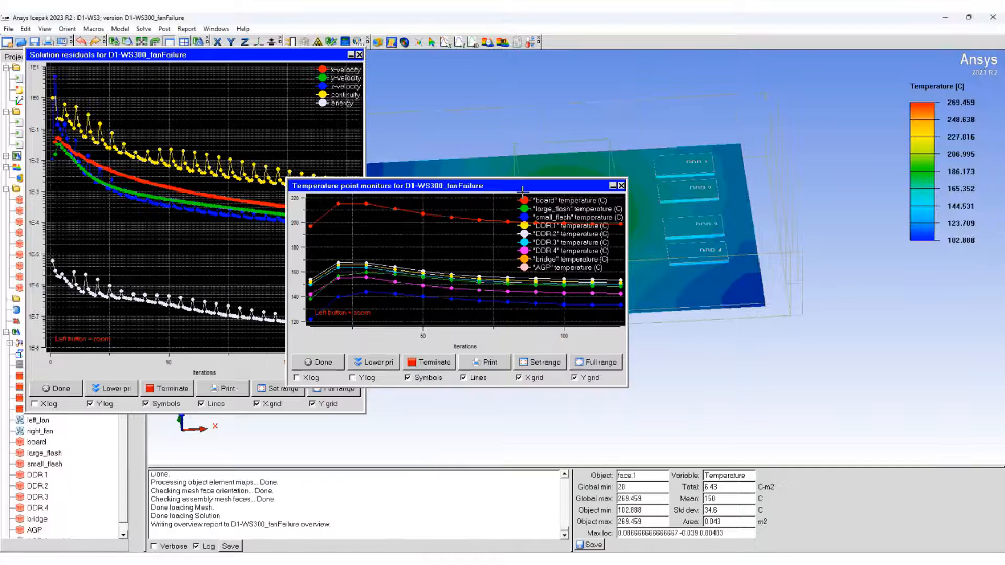
click(622, 186)
click(359, 55)
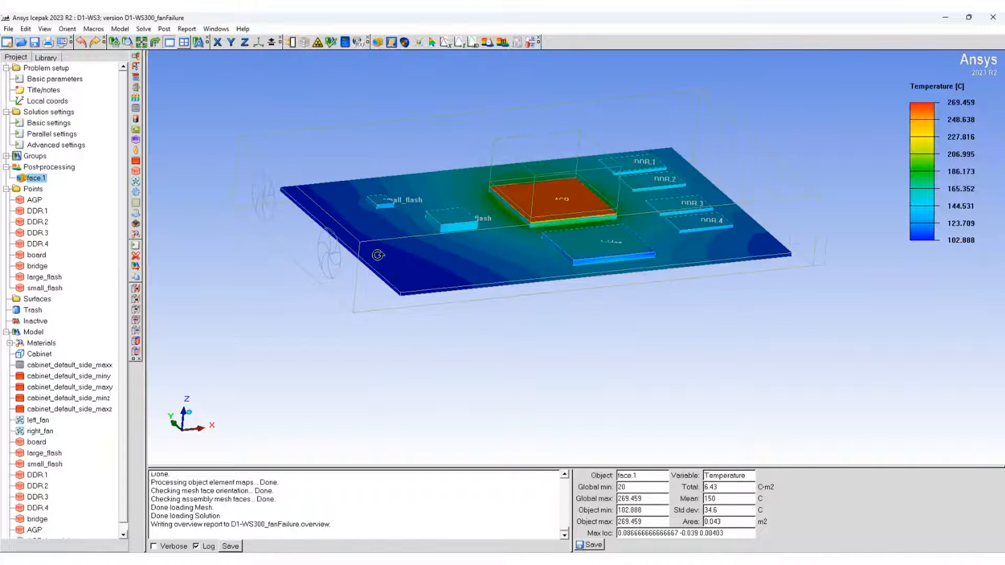